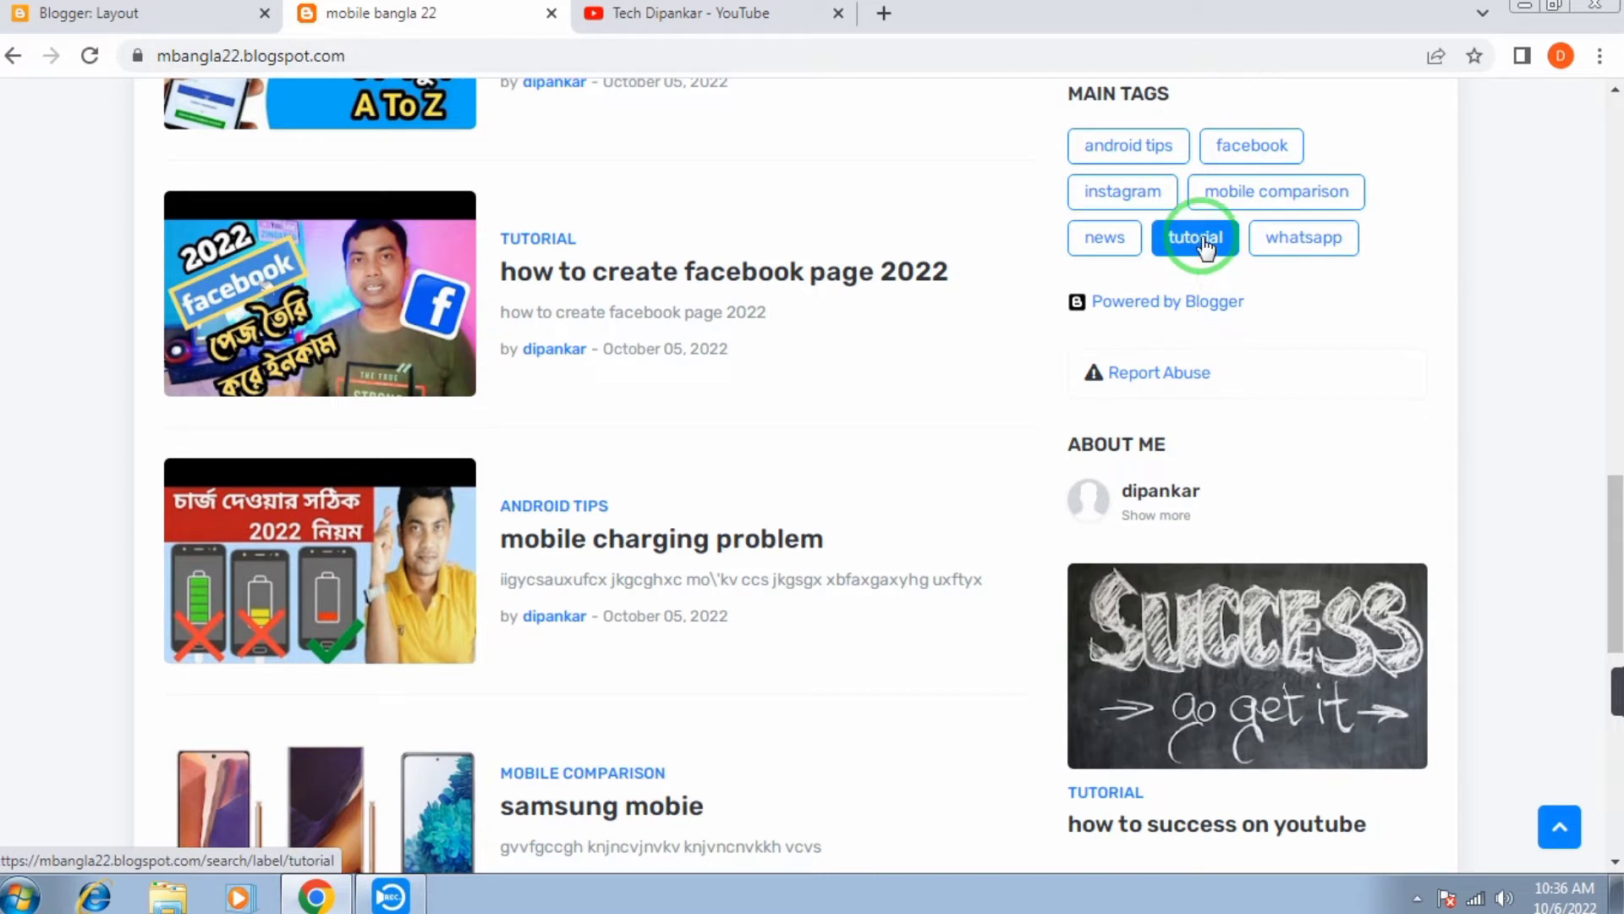
- Open the blog's tutorial tag page from the Main Tags section and copy its full address
left_click(1195, 238)
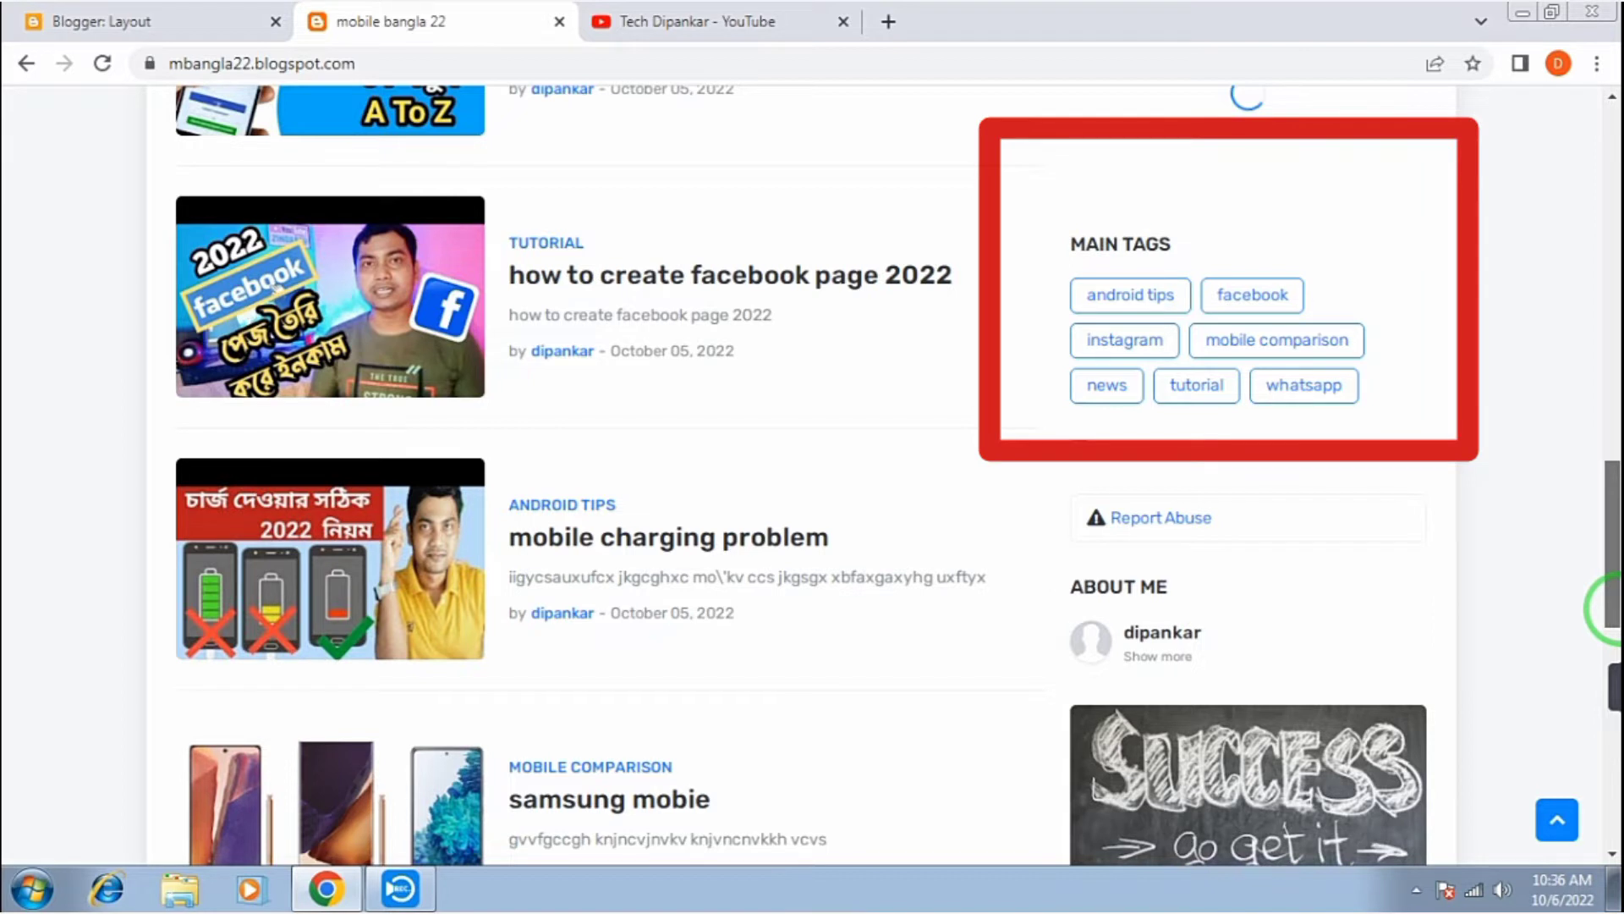
left_click(1207, 250)
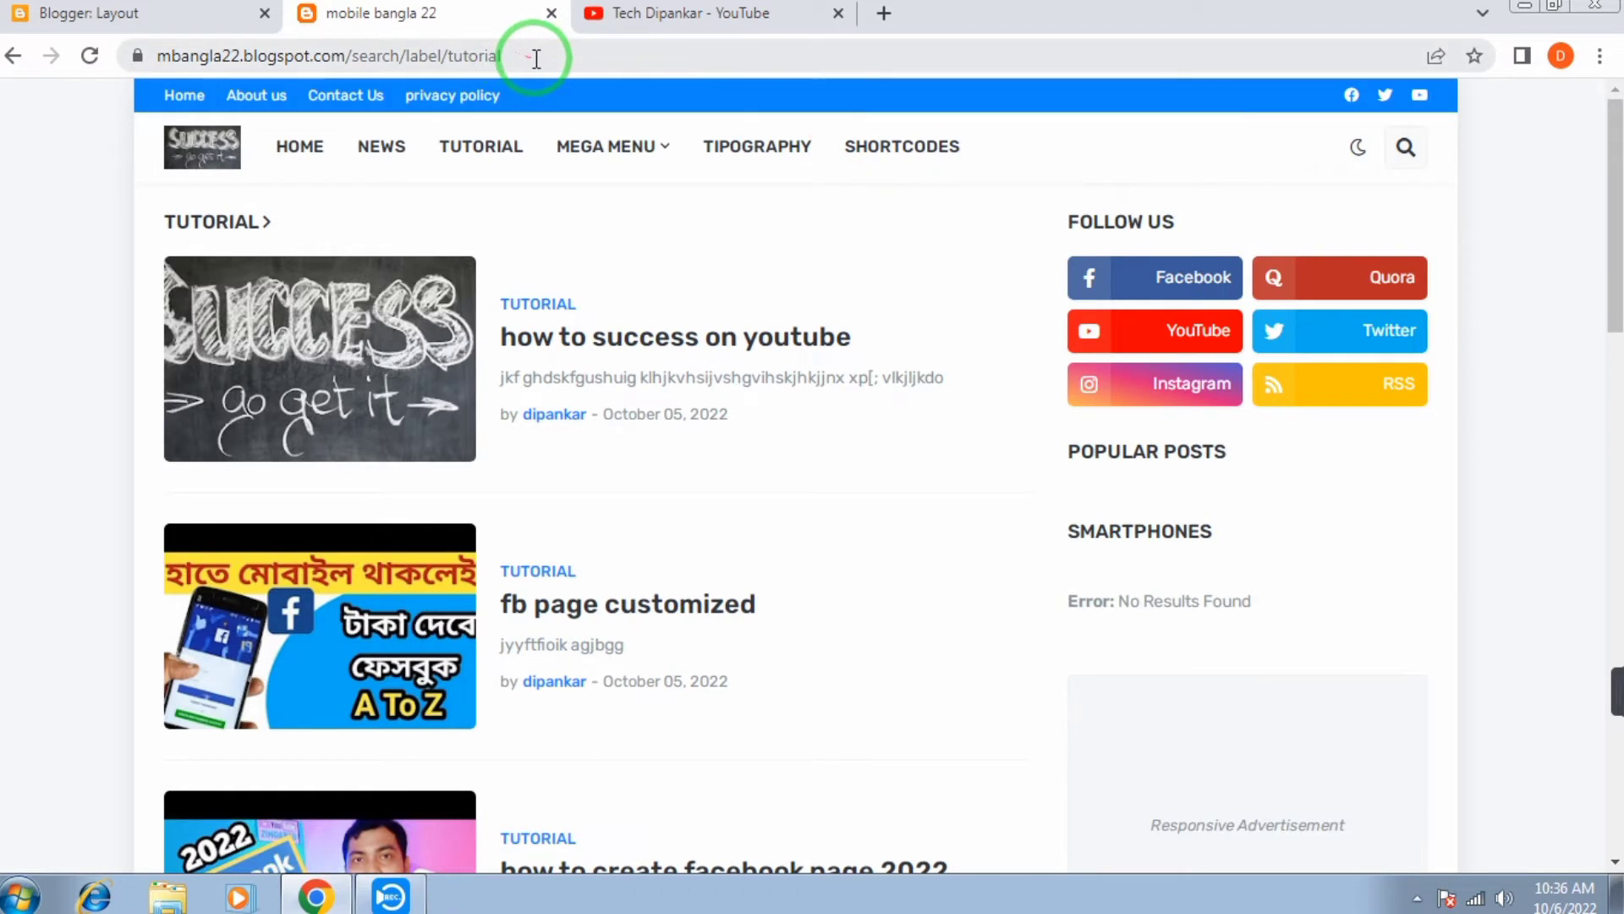
left_click(507, 53)
right_click(263, 54)
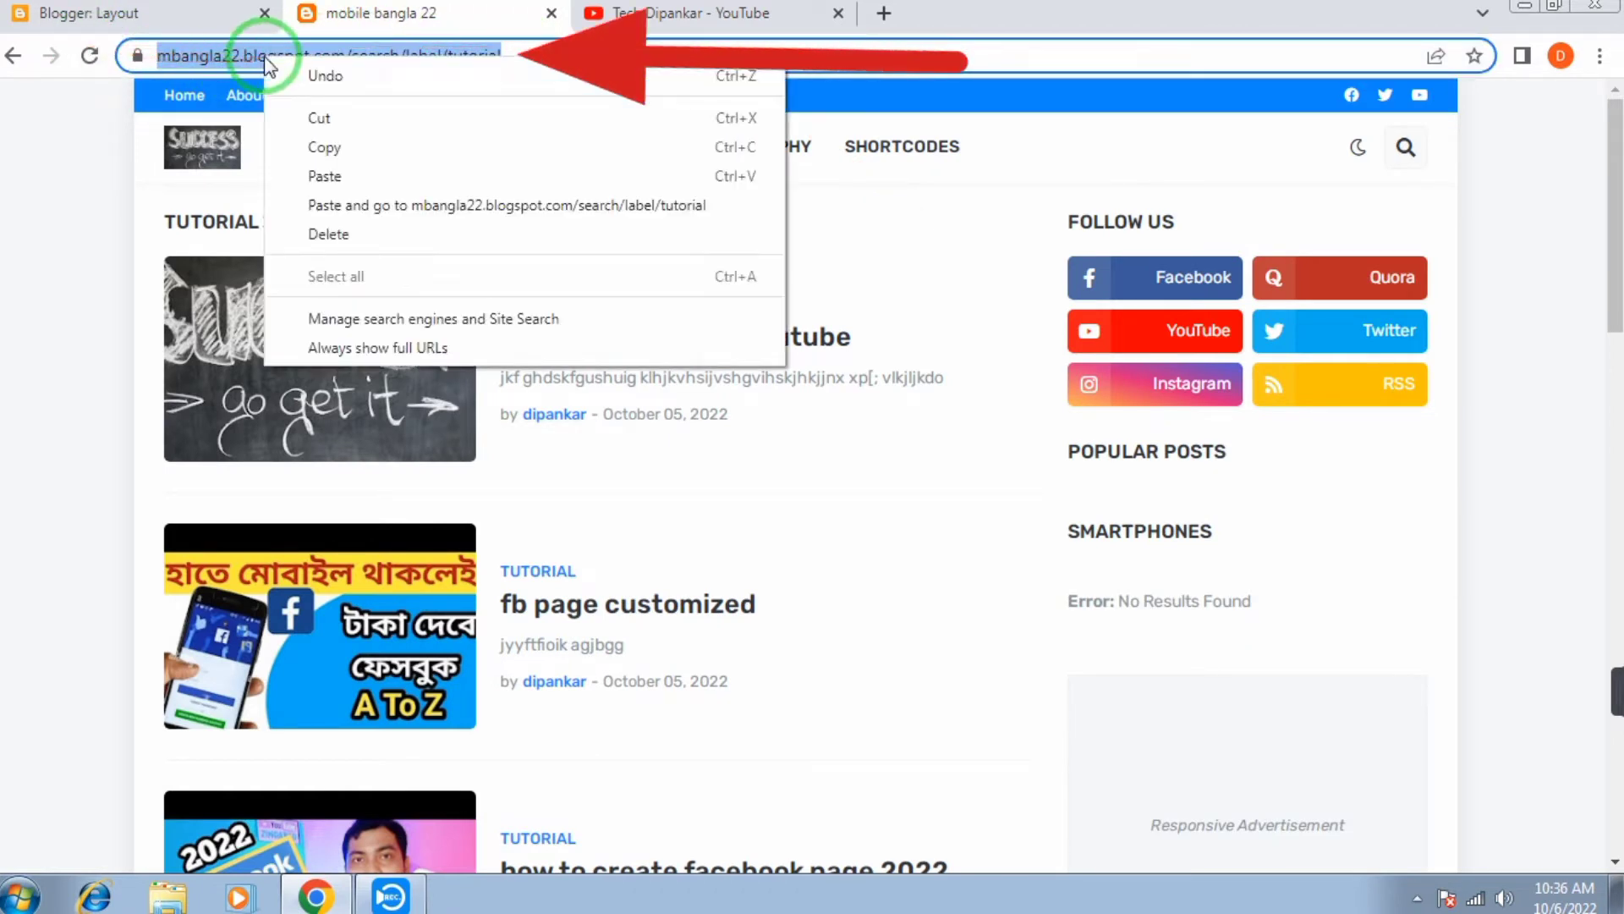
left_click(372, 163)
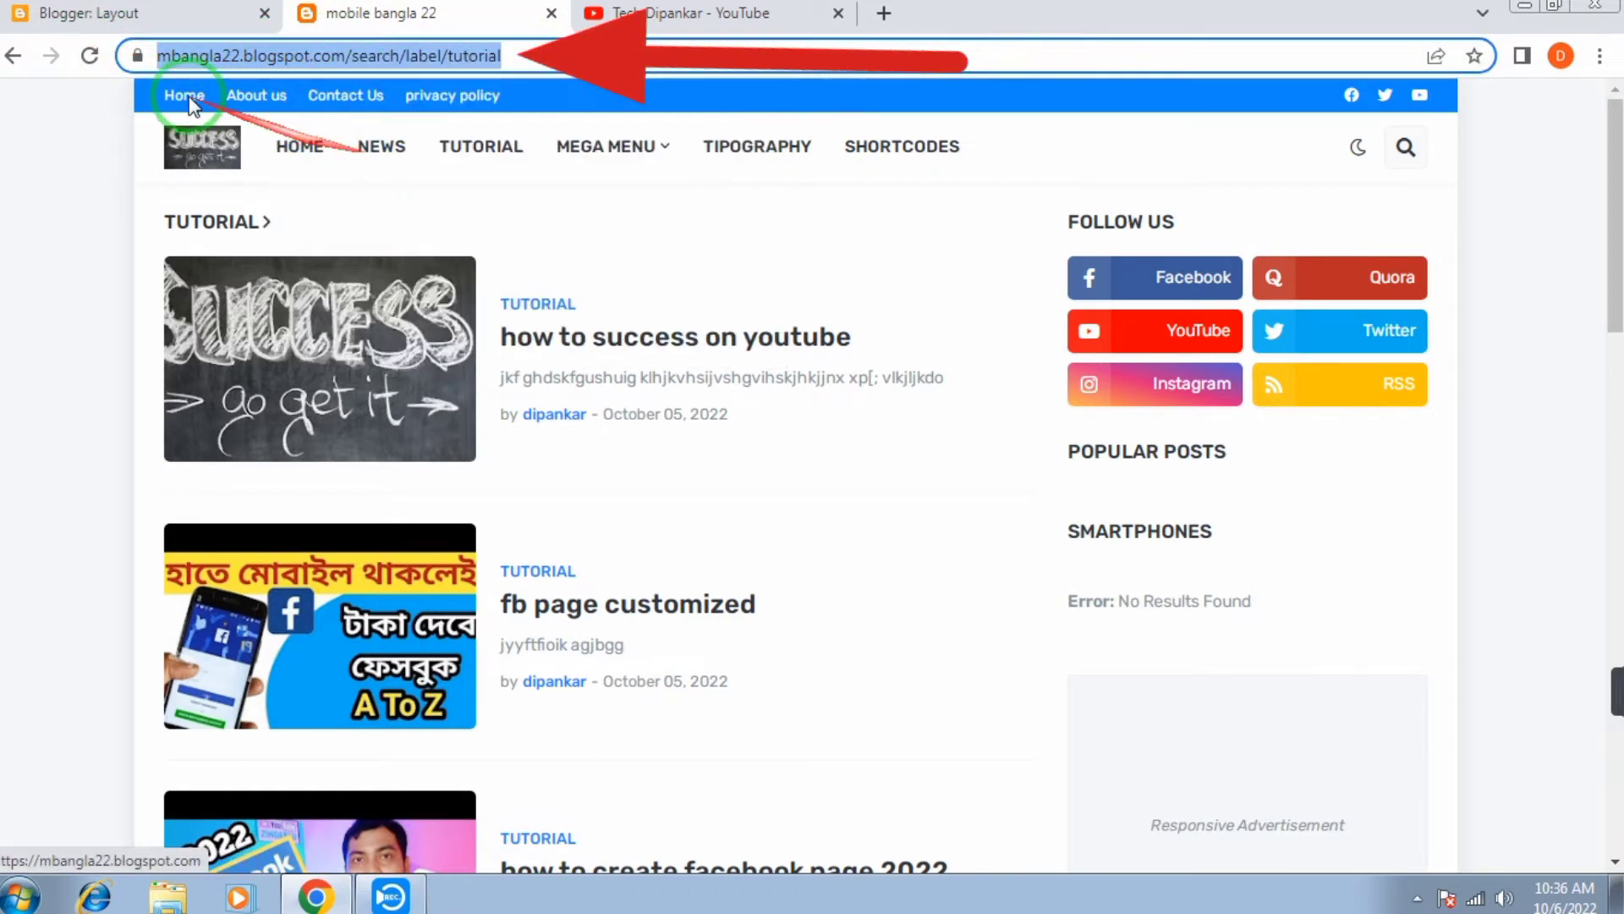
- Switch to the Blogger layout page and open the Header Menu link list for editing
left_click(177, 17)
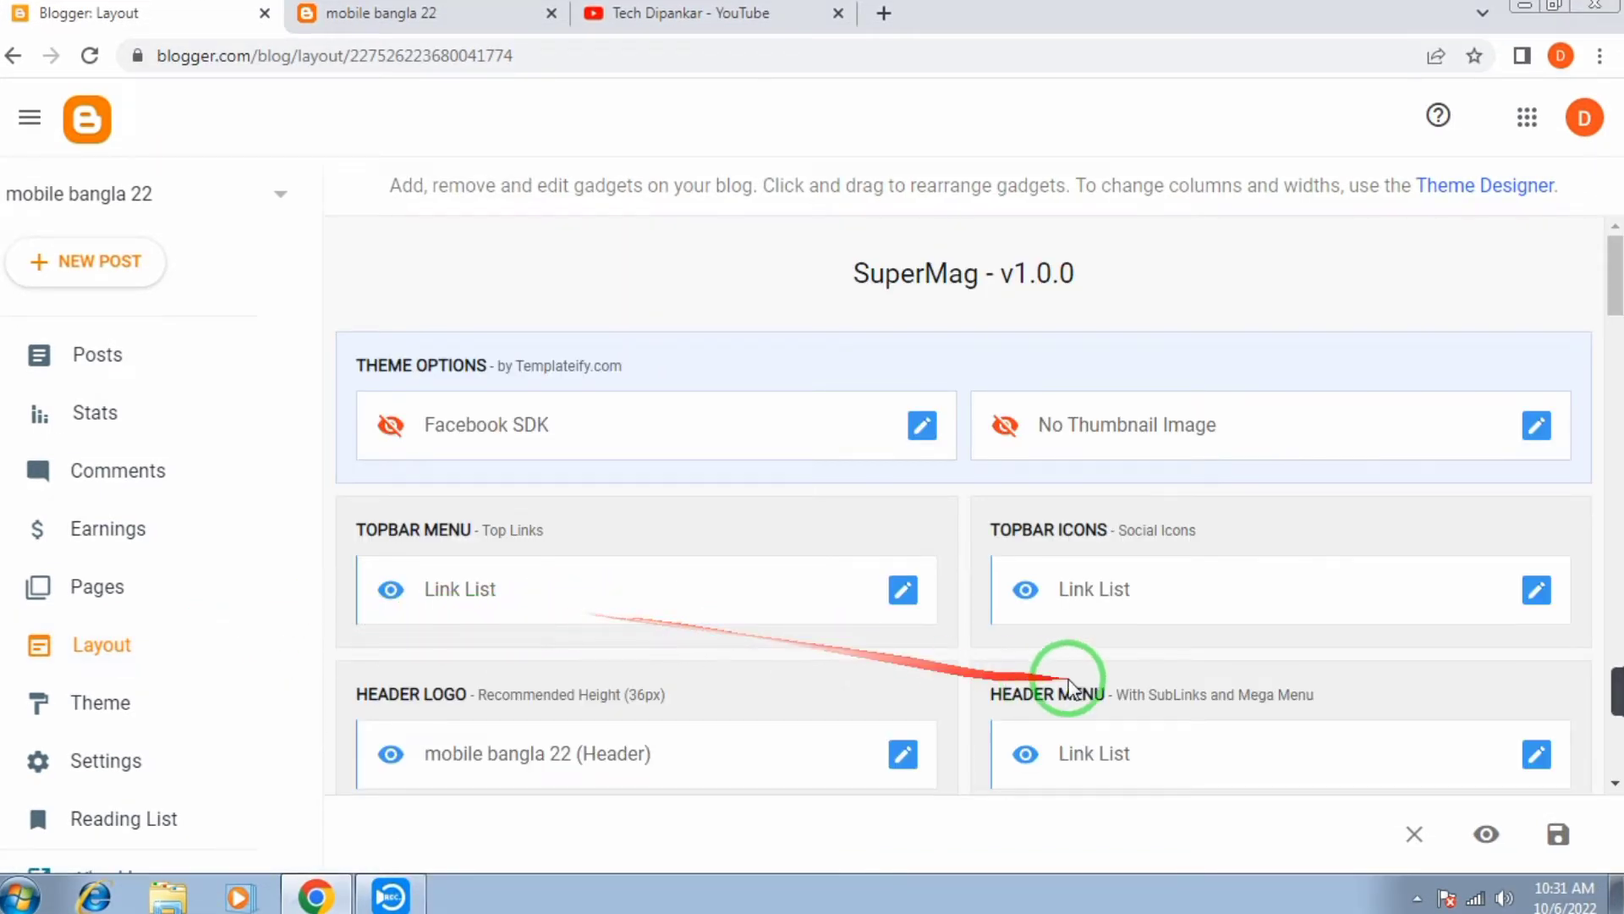
scroll(1080, 675, "down", 3)
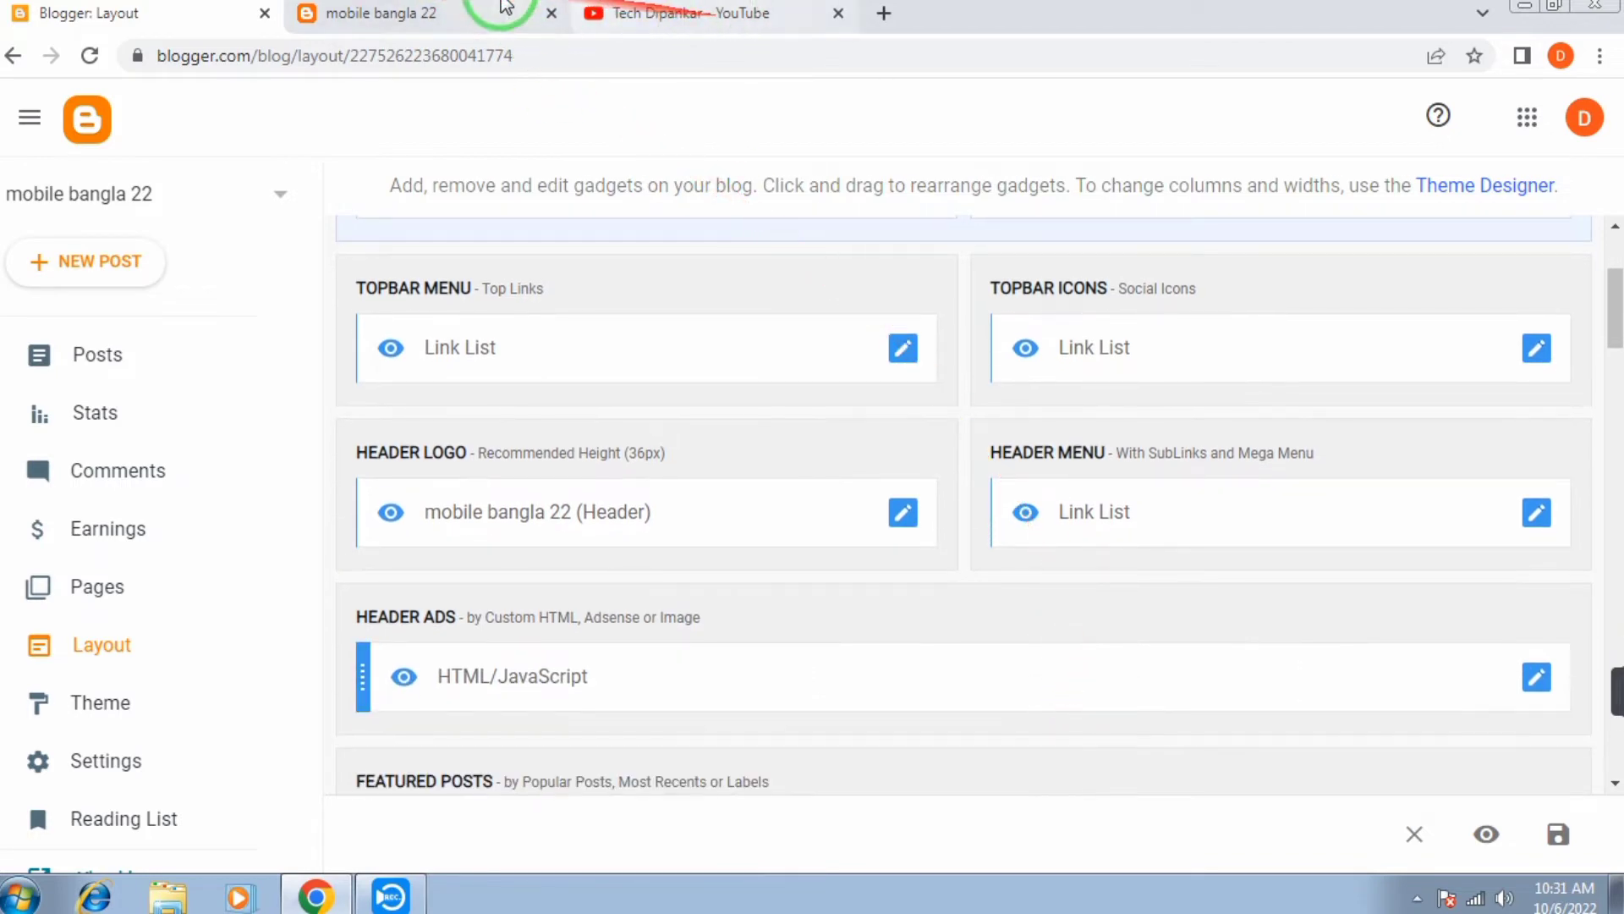
left_click(448, 13)
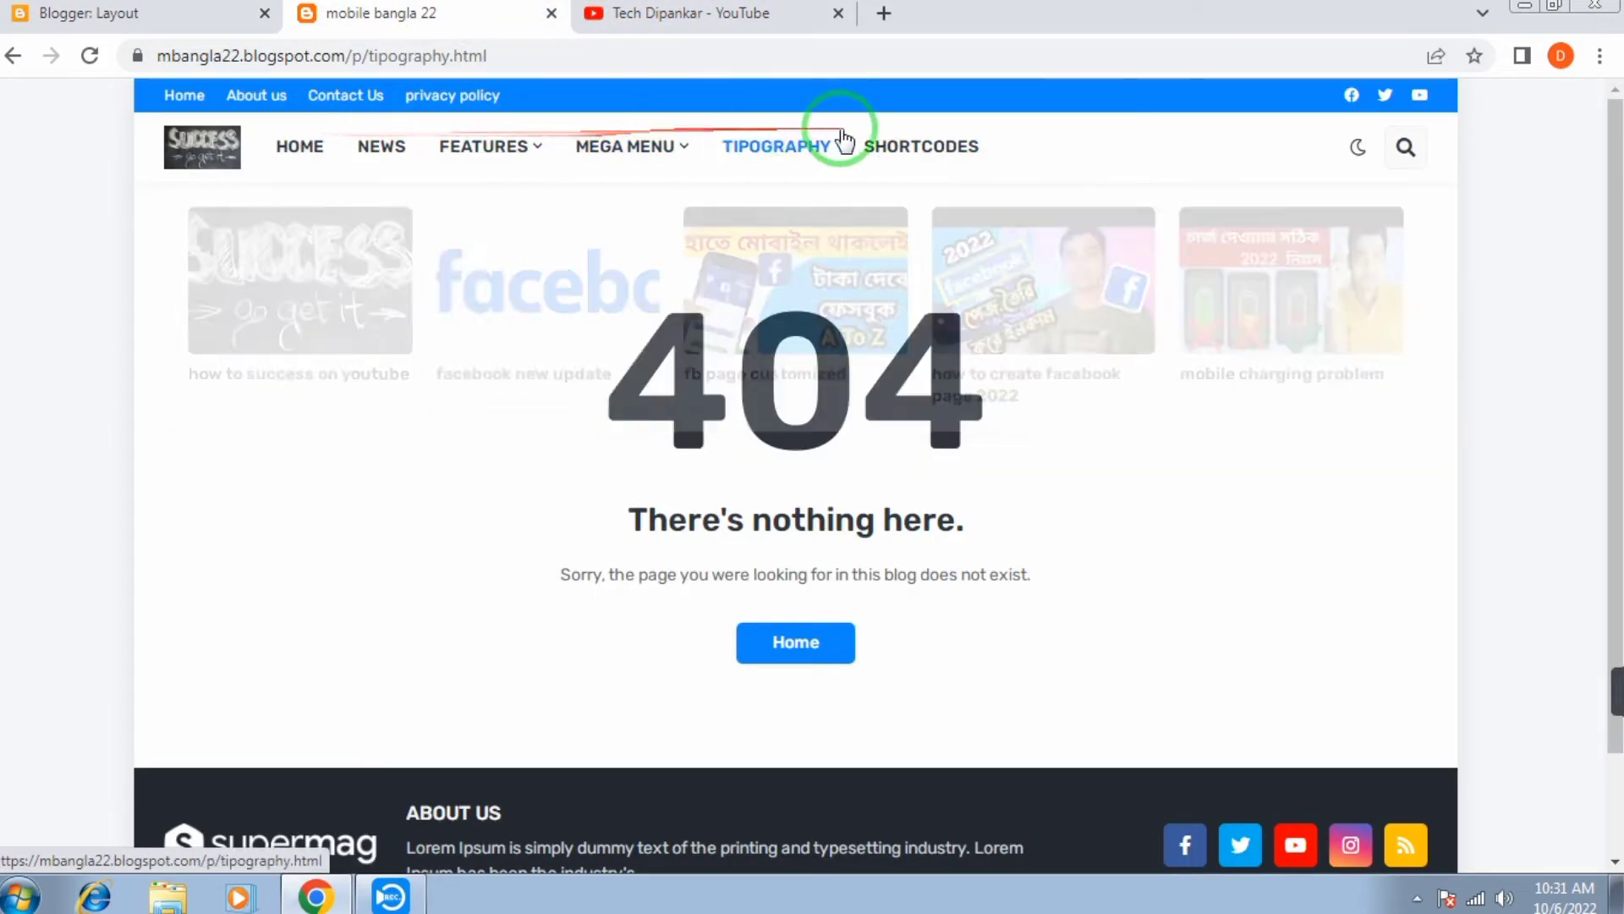
left_click(134, 13)
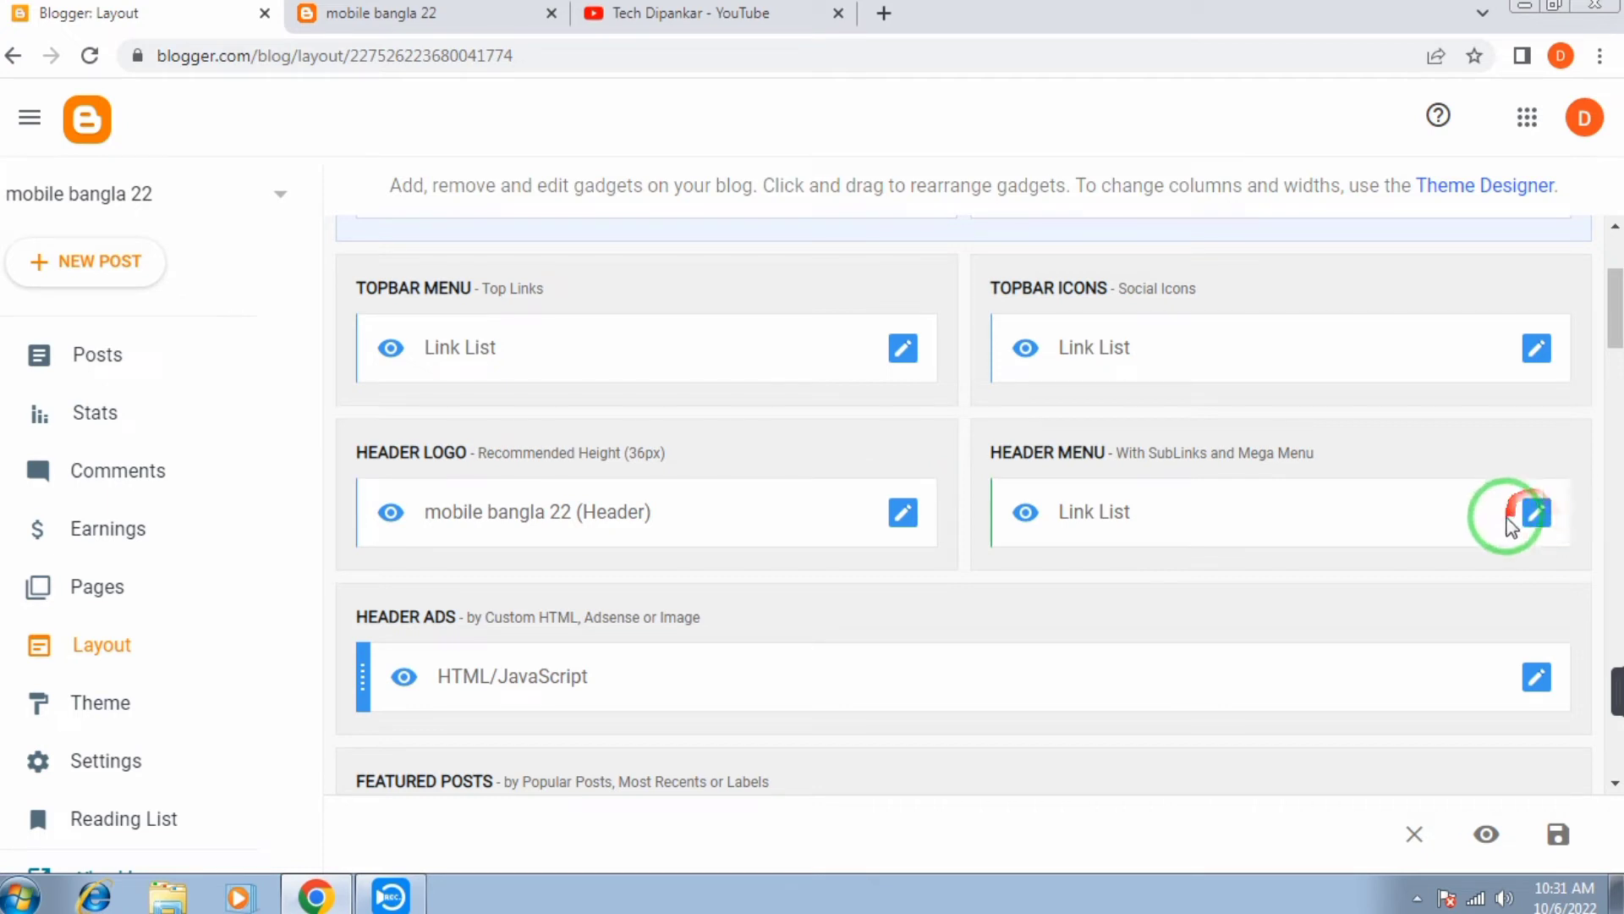
left_click(1537, 514)
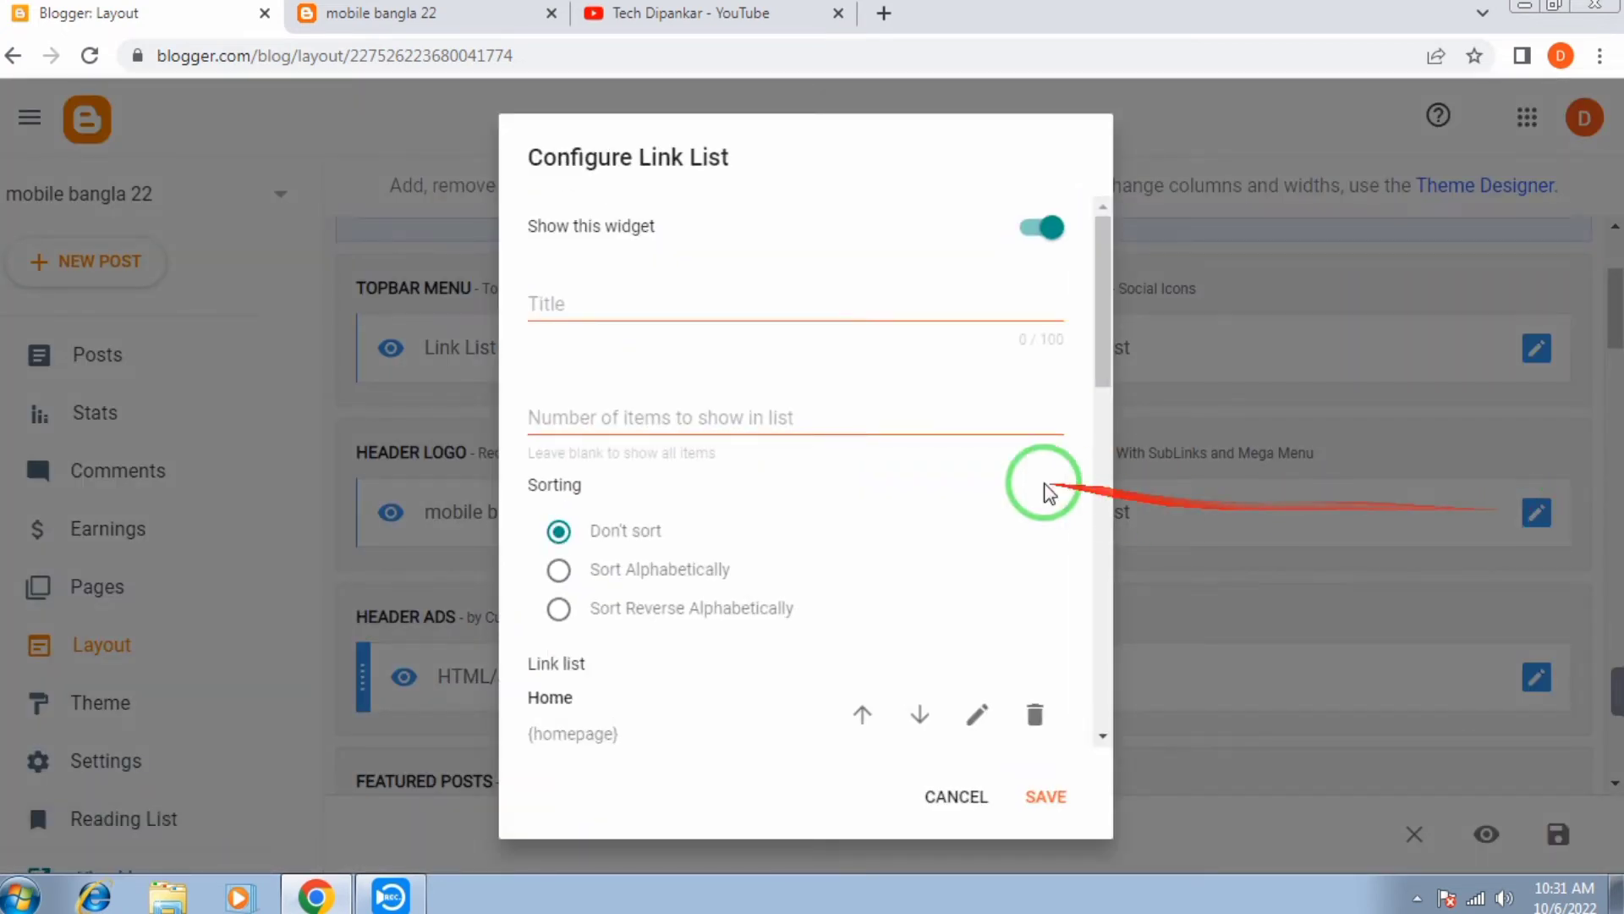
- Examine the link list's Features entries and compare them with the Features and Post Layouts submenus on the live blog
scroll(677, 457, "down", 3)
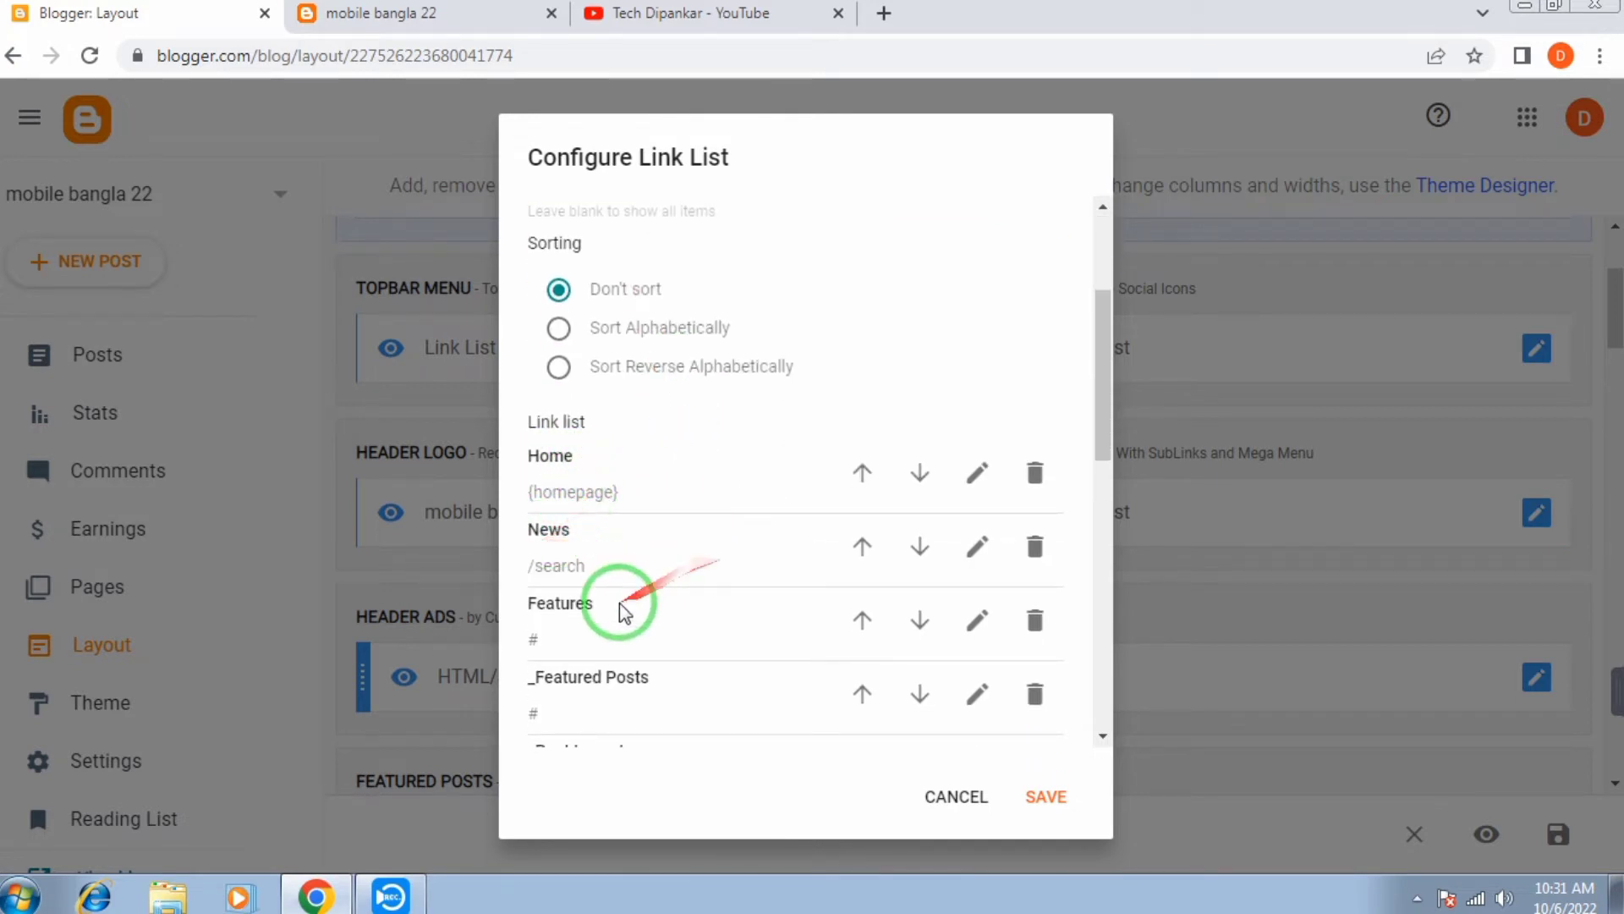
scroll(624, 611, "down", 2)
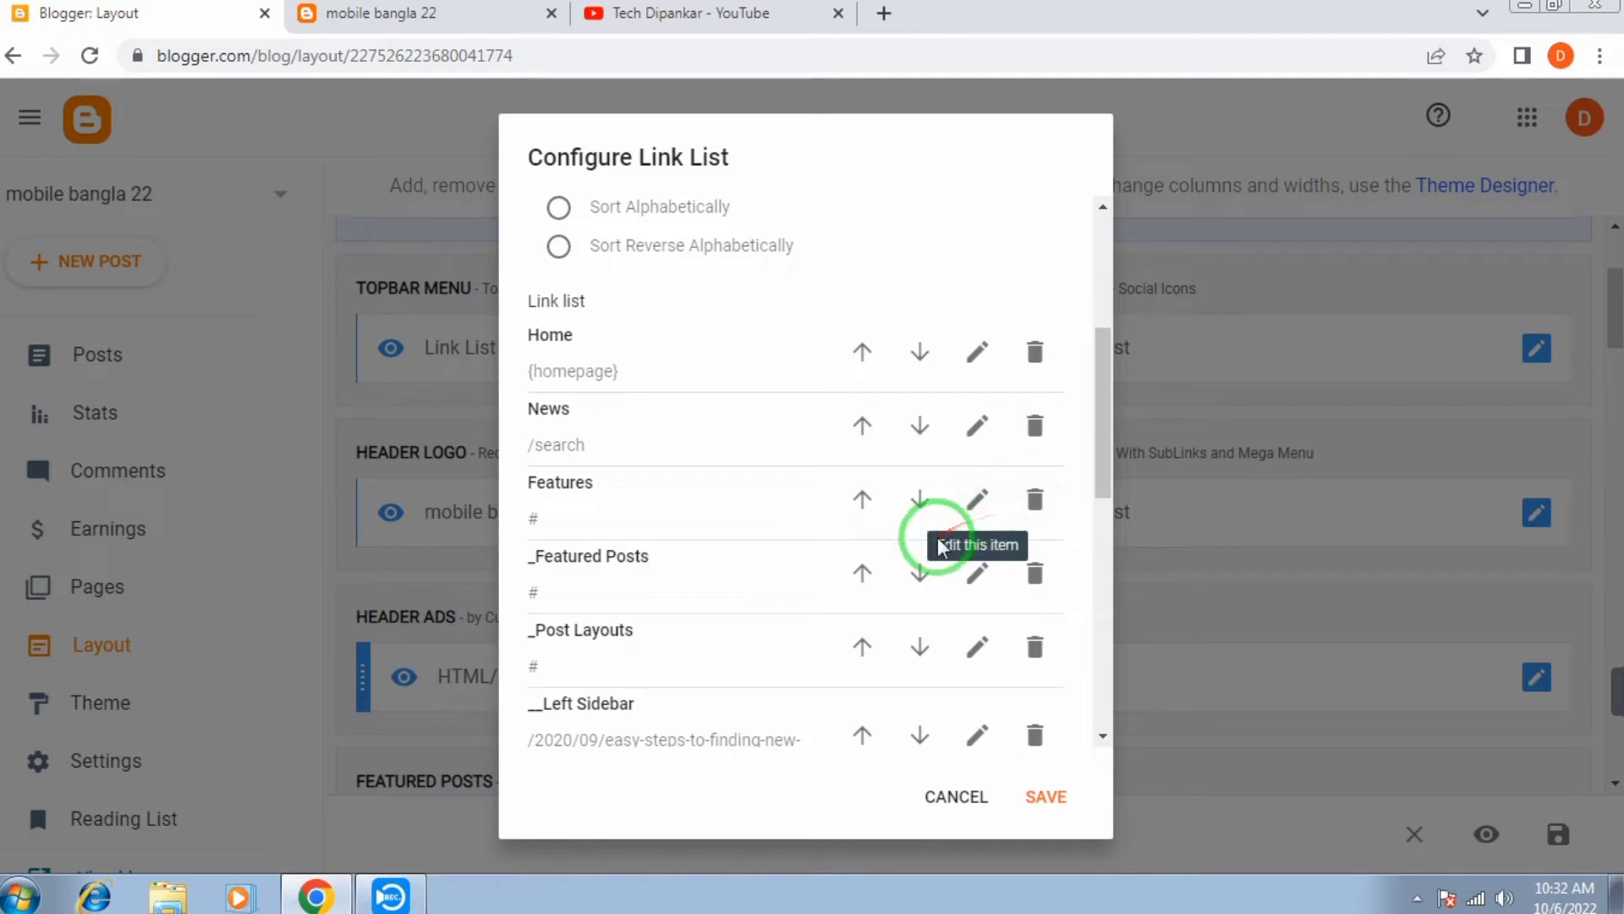
scroll(731, 628, "down", 1)
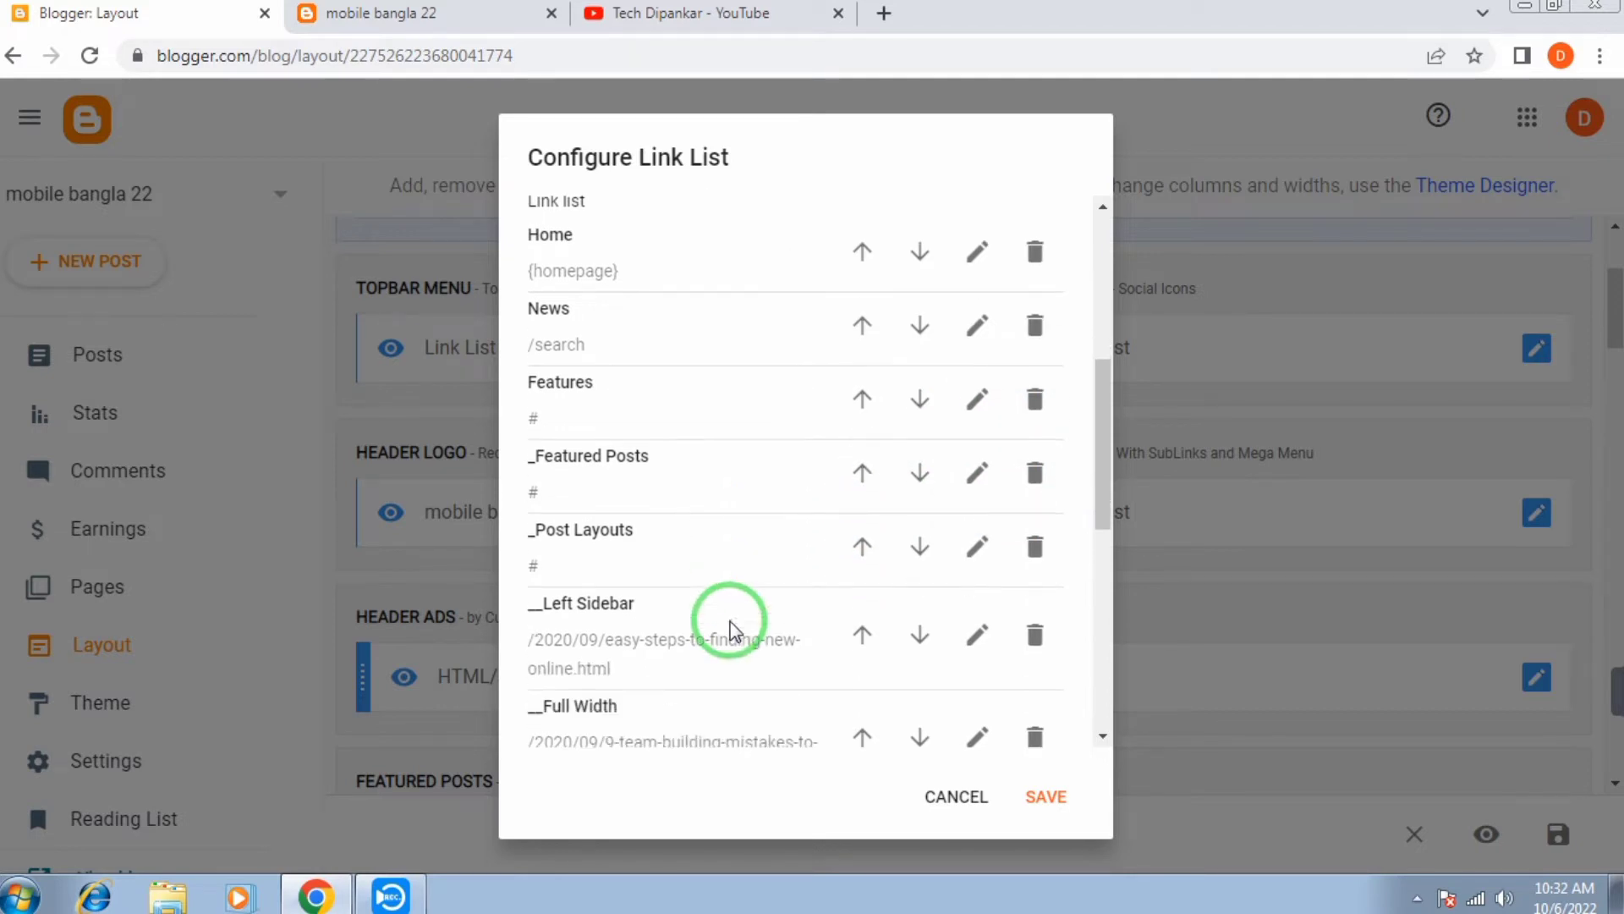
scroll(730, 629, "down", 2)
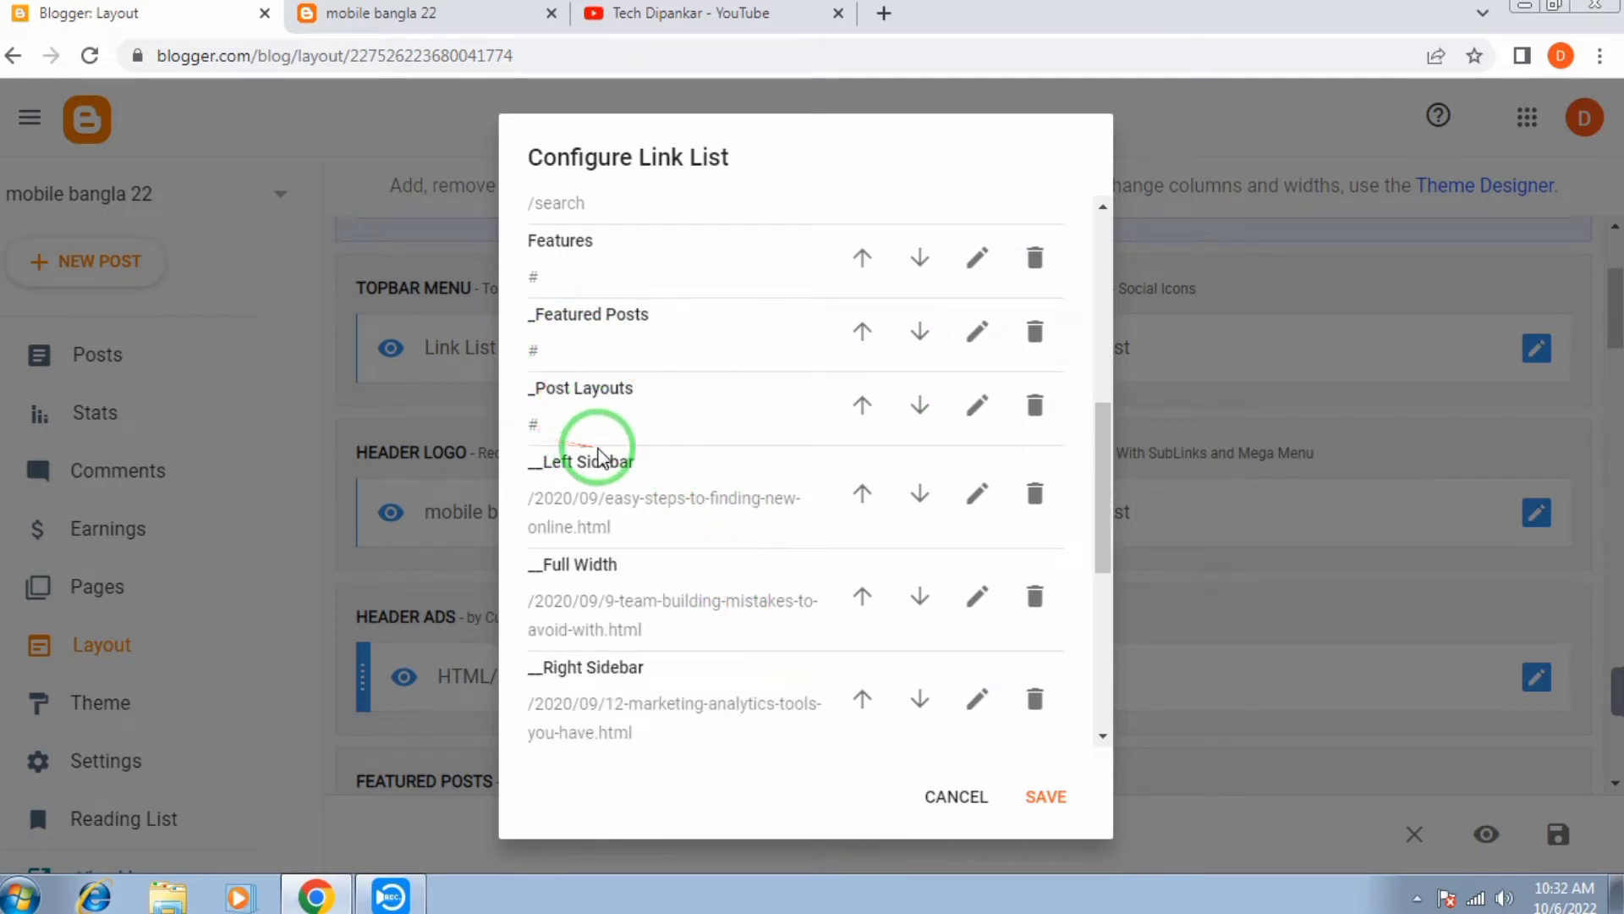
mouse_move(599, 457)
left_mouse_down()
mouse_move(696, 308)
mouse_move(630, 326)
mouse_move(592, 419)
left_mouse_up()
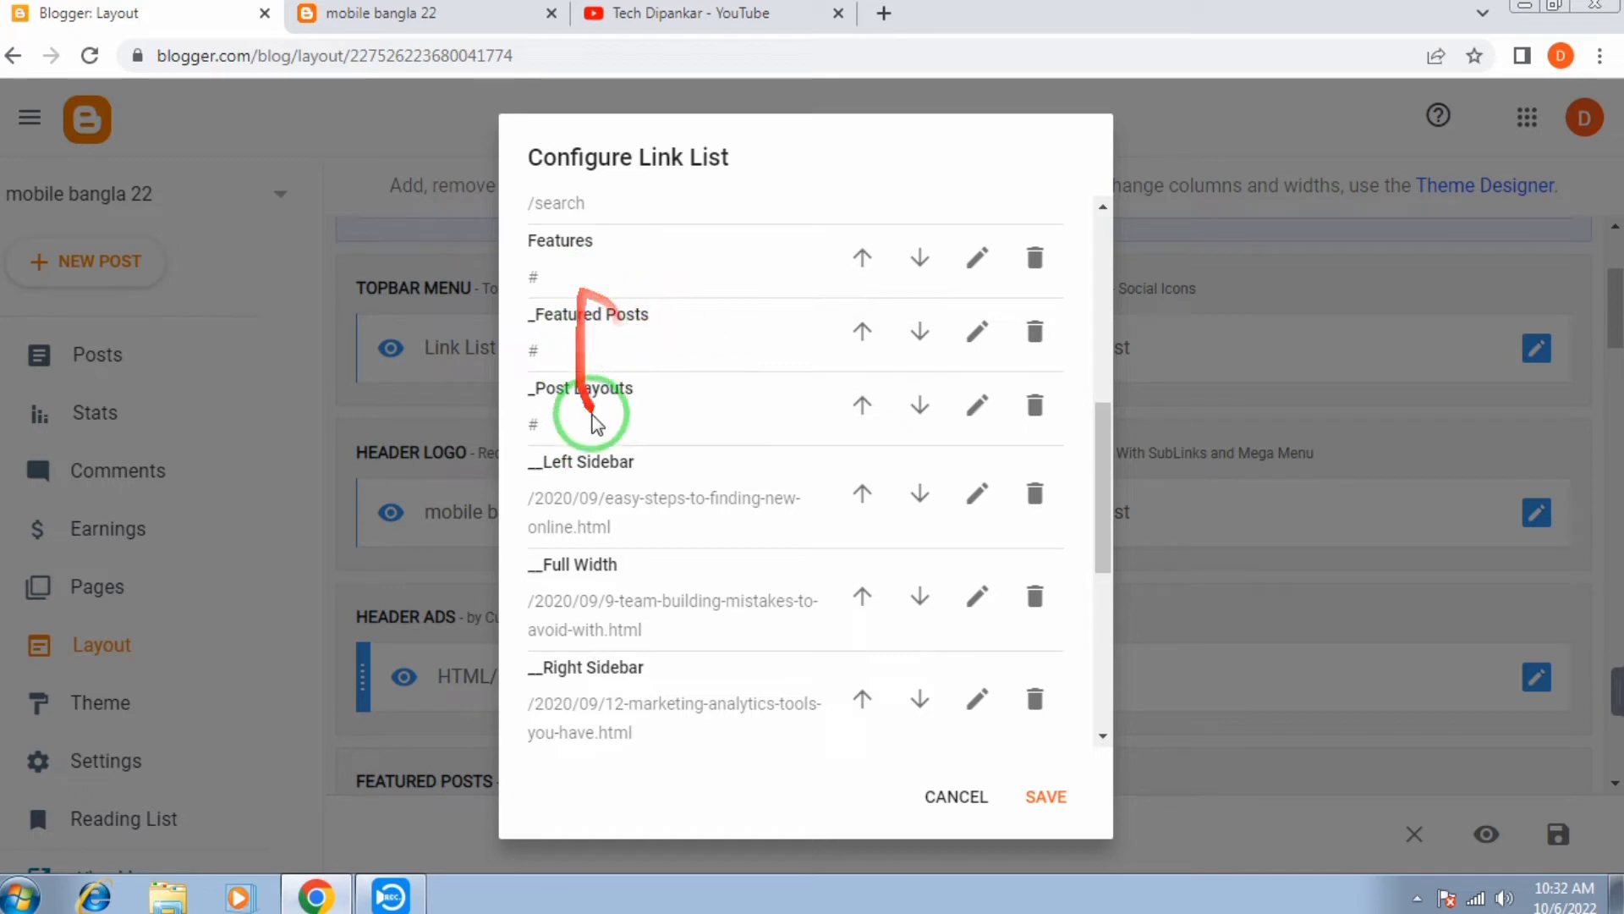
scroll(592, 419, "up", 1)
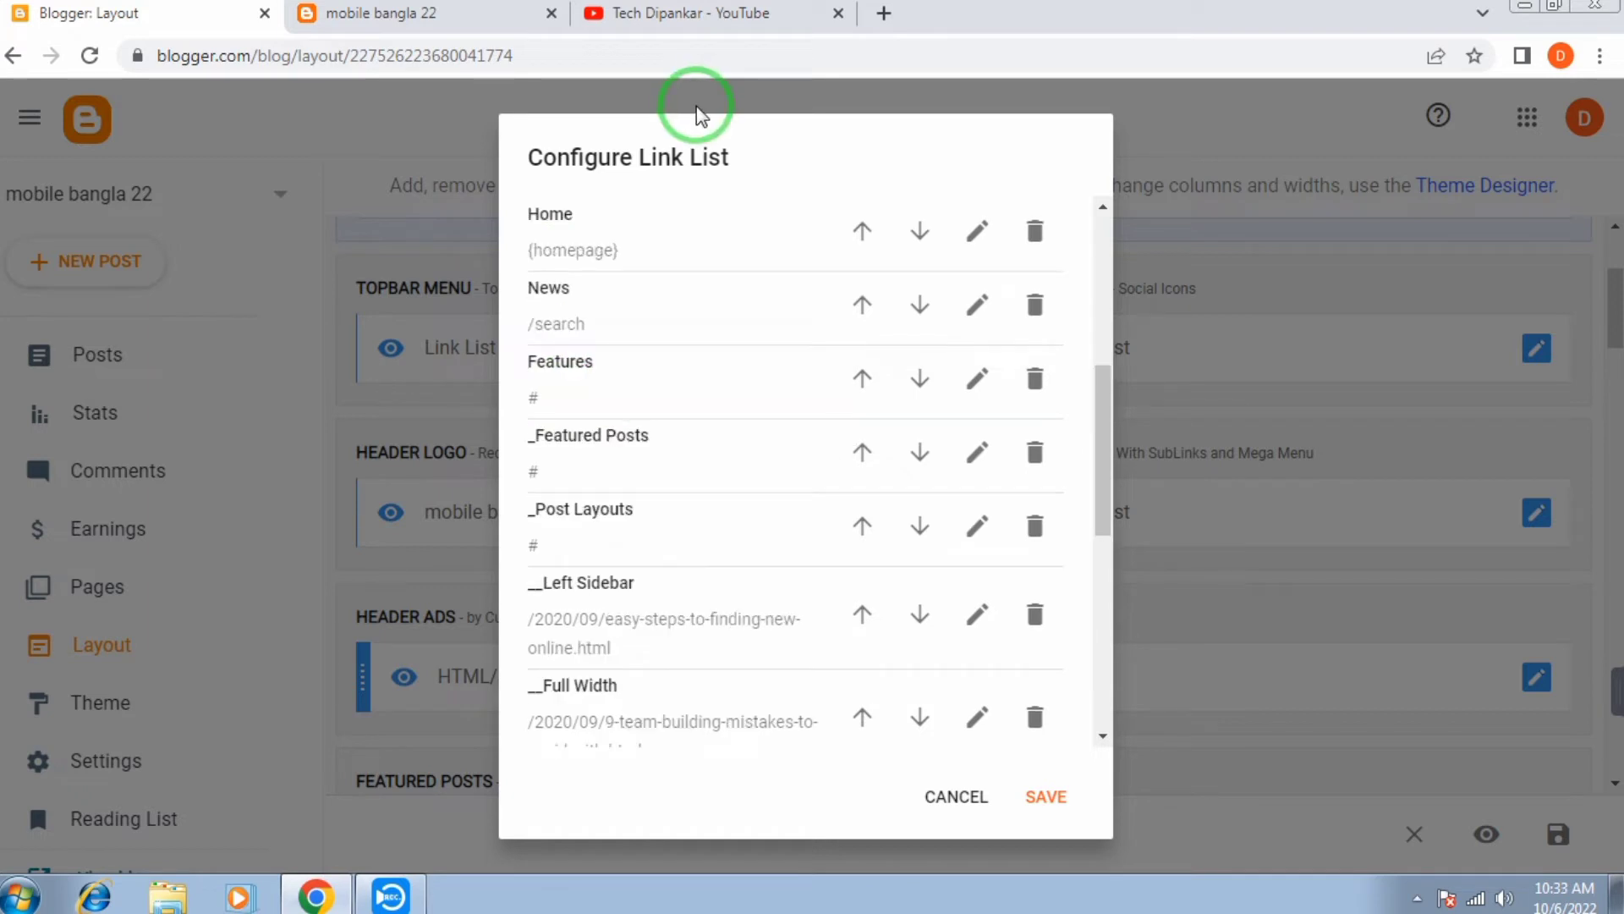
left_click(448, 10)
left_click(499, 157)
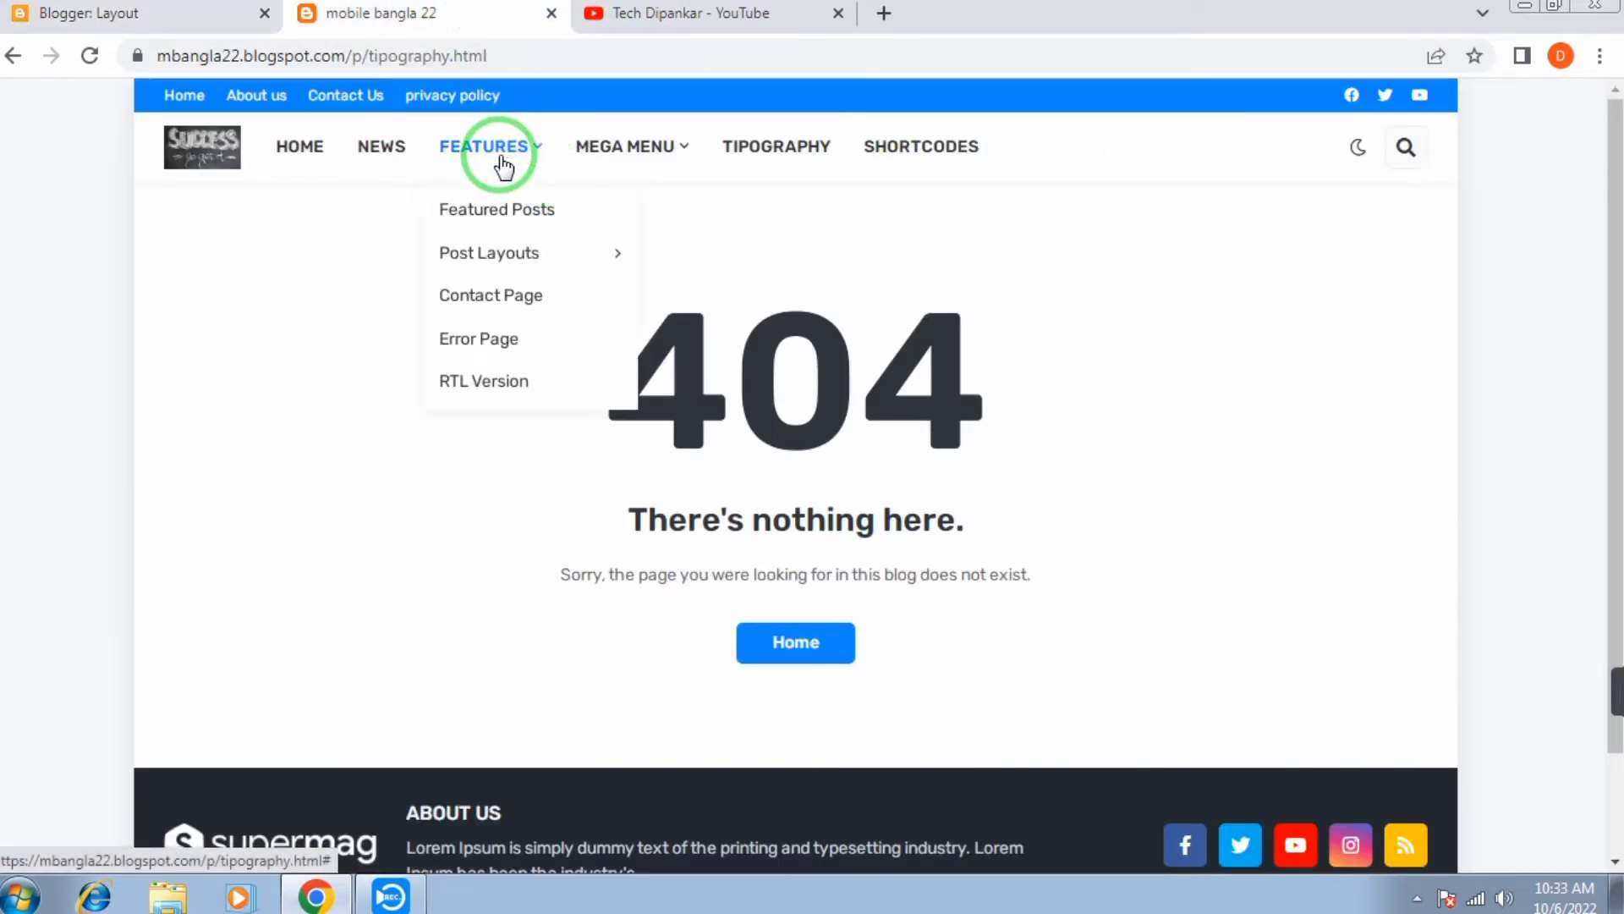
mouse_move(499, 266)
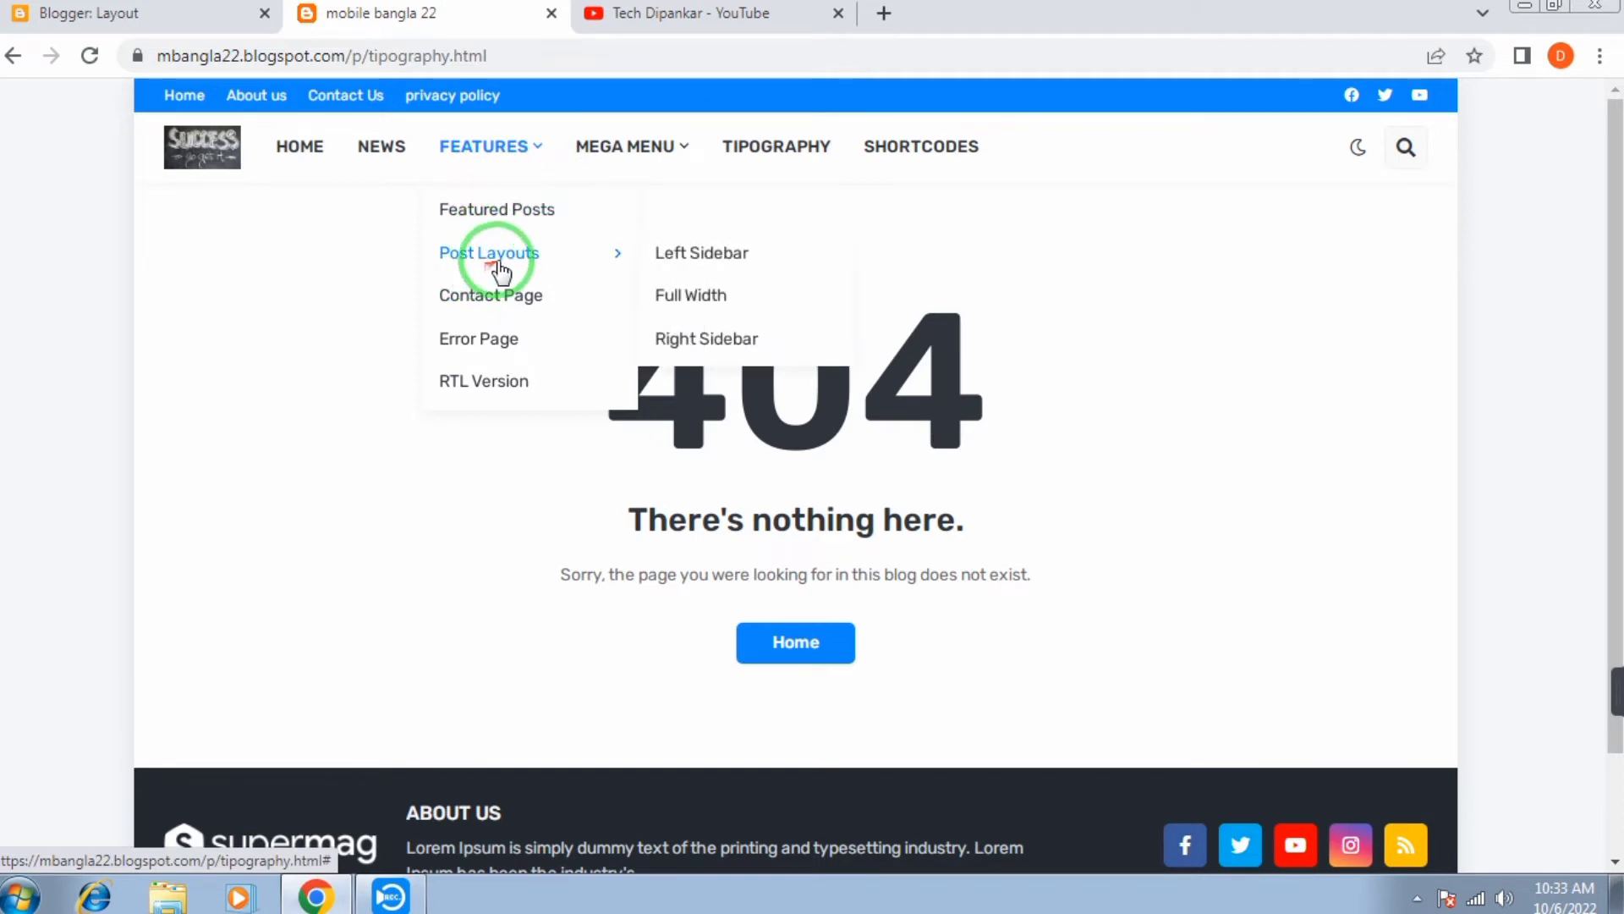
left_click(212, 13)
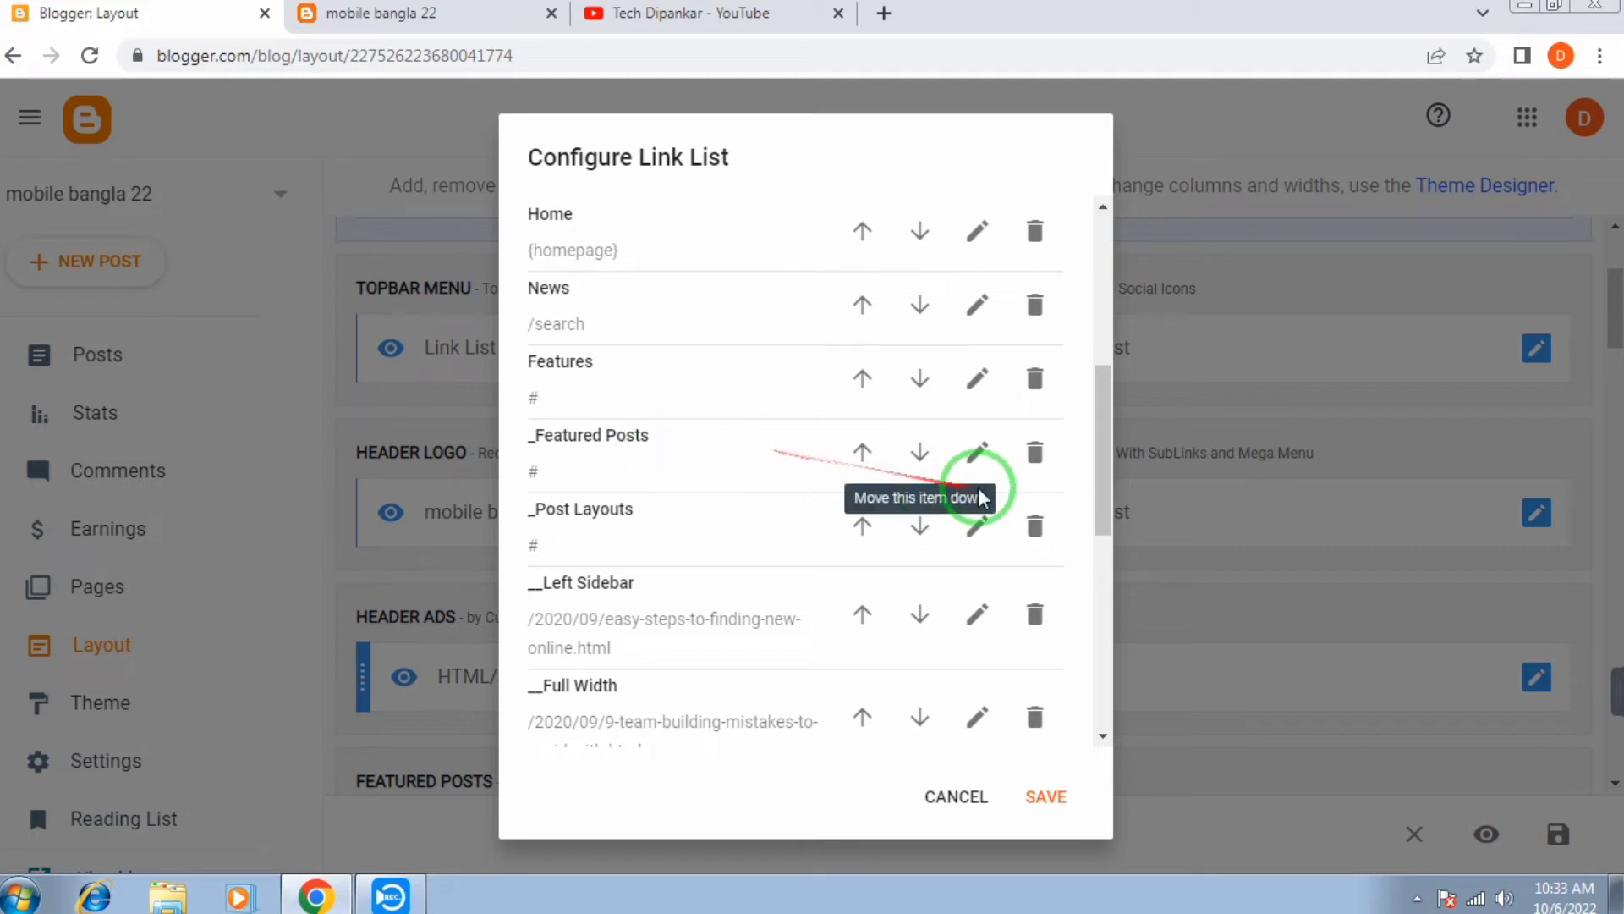
- Delete all Features sub-items from the link list, from _Featured Posts through _RTL Version, including the three sidebar and width layouts
left_click(1035, 453)
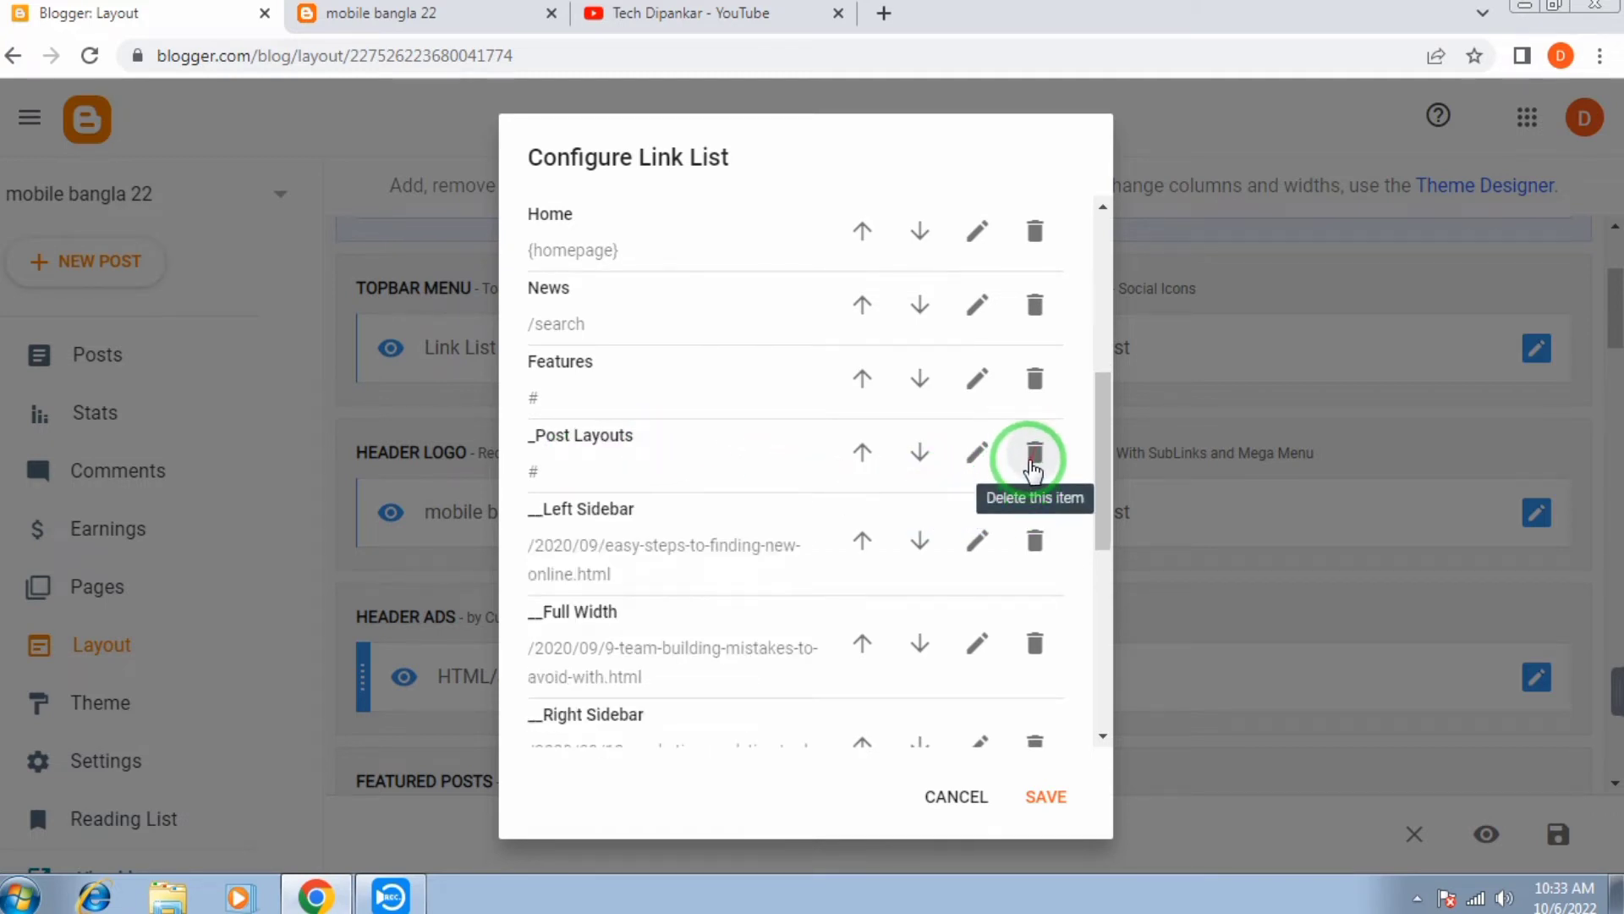
left_click(1035, 459)
left_click(1033, 464)
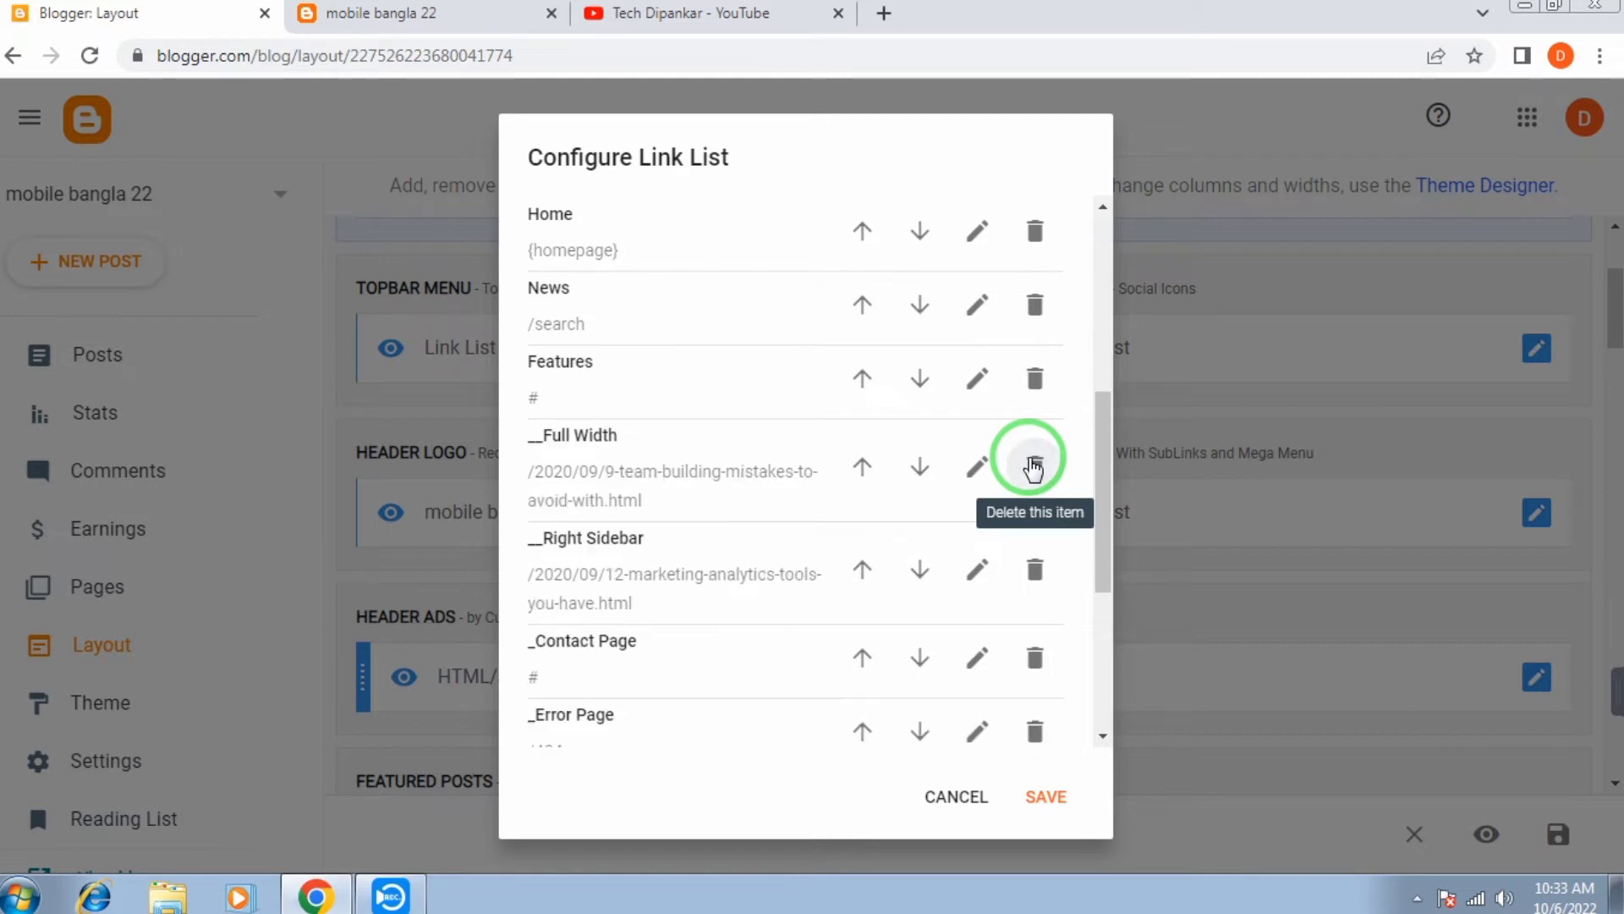
left_click(1033, 464)
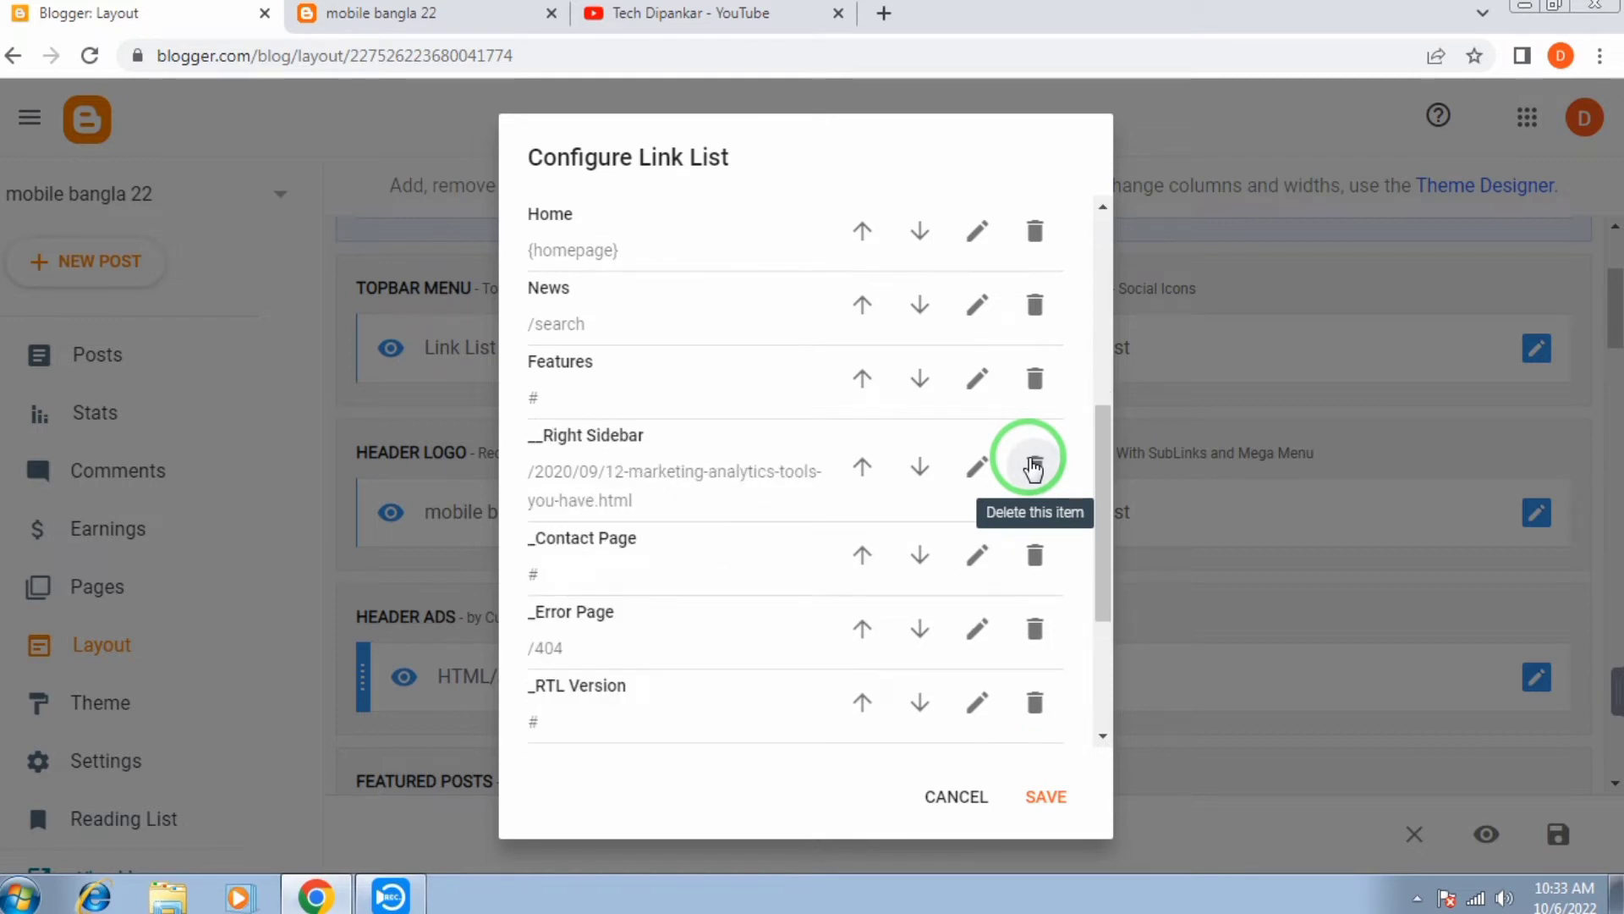
left_click(1033, 464)
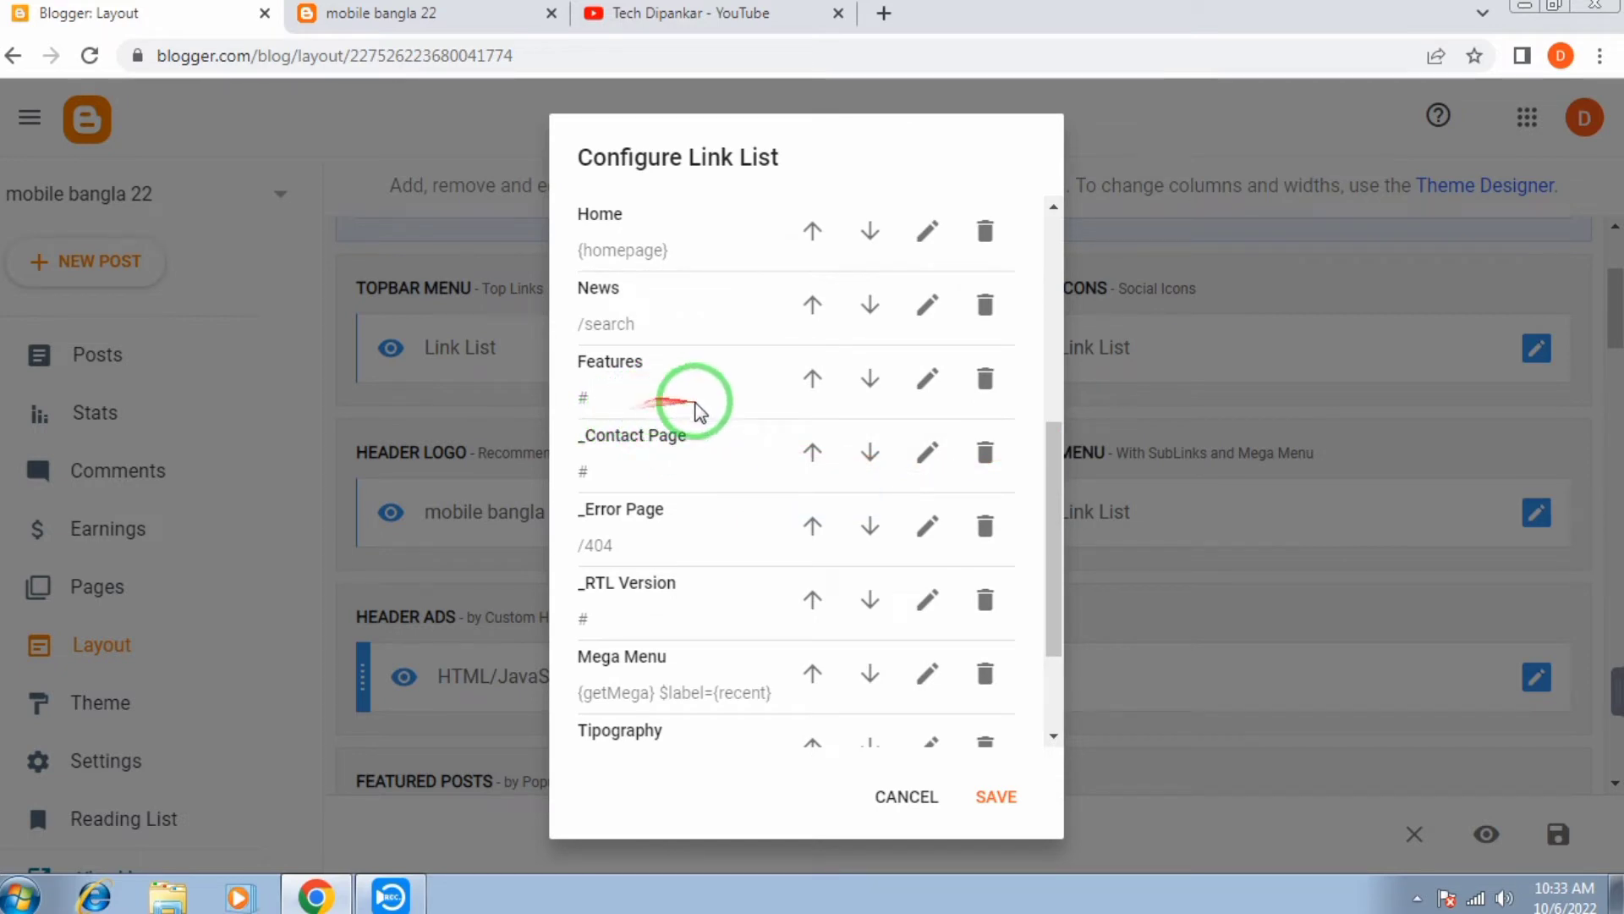
left_click(981, 465)
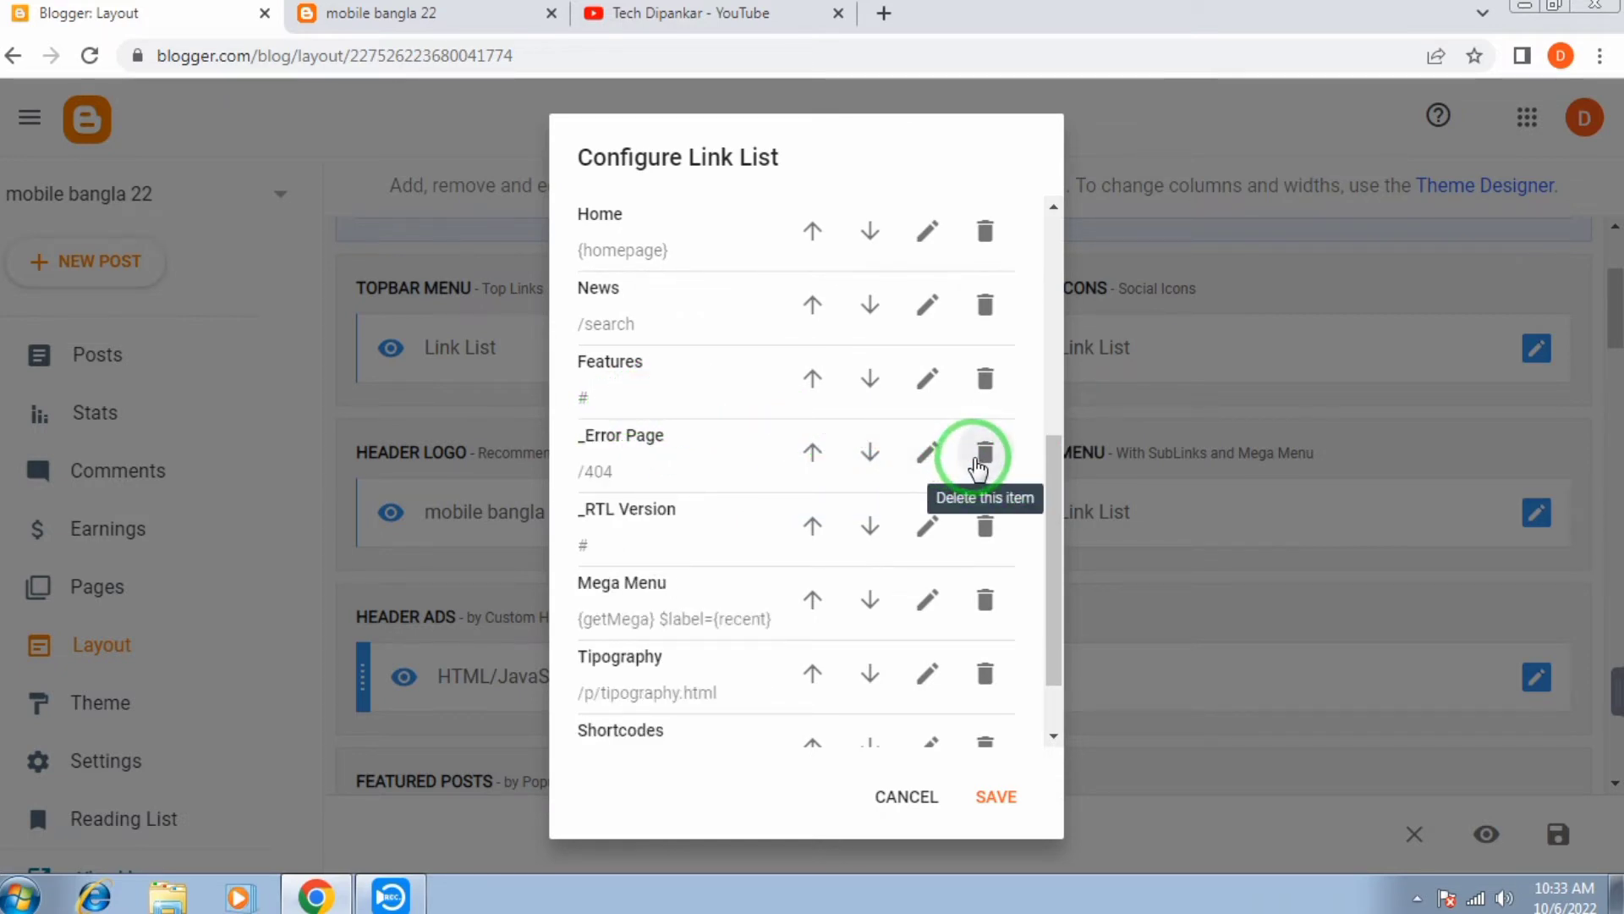
left_click(978, 467)
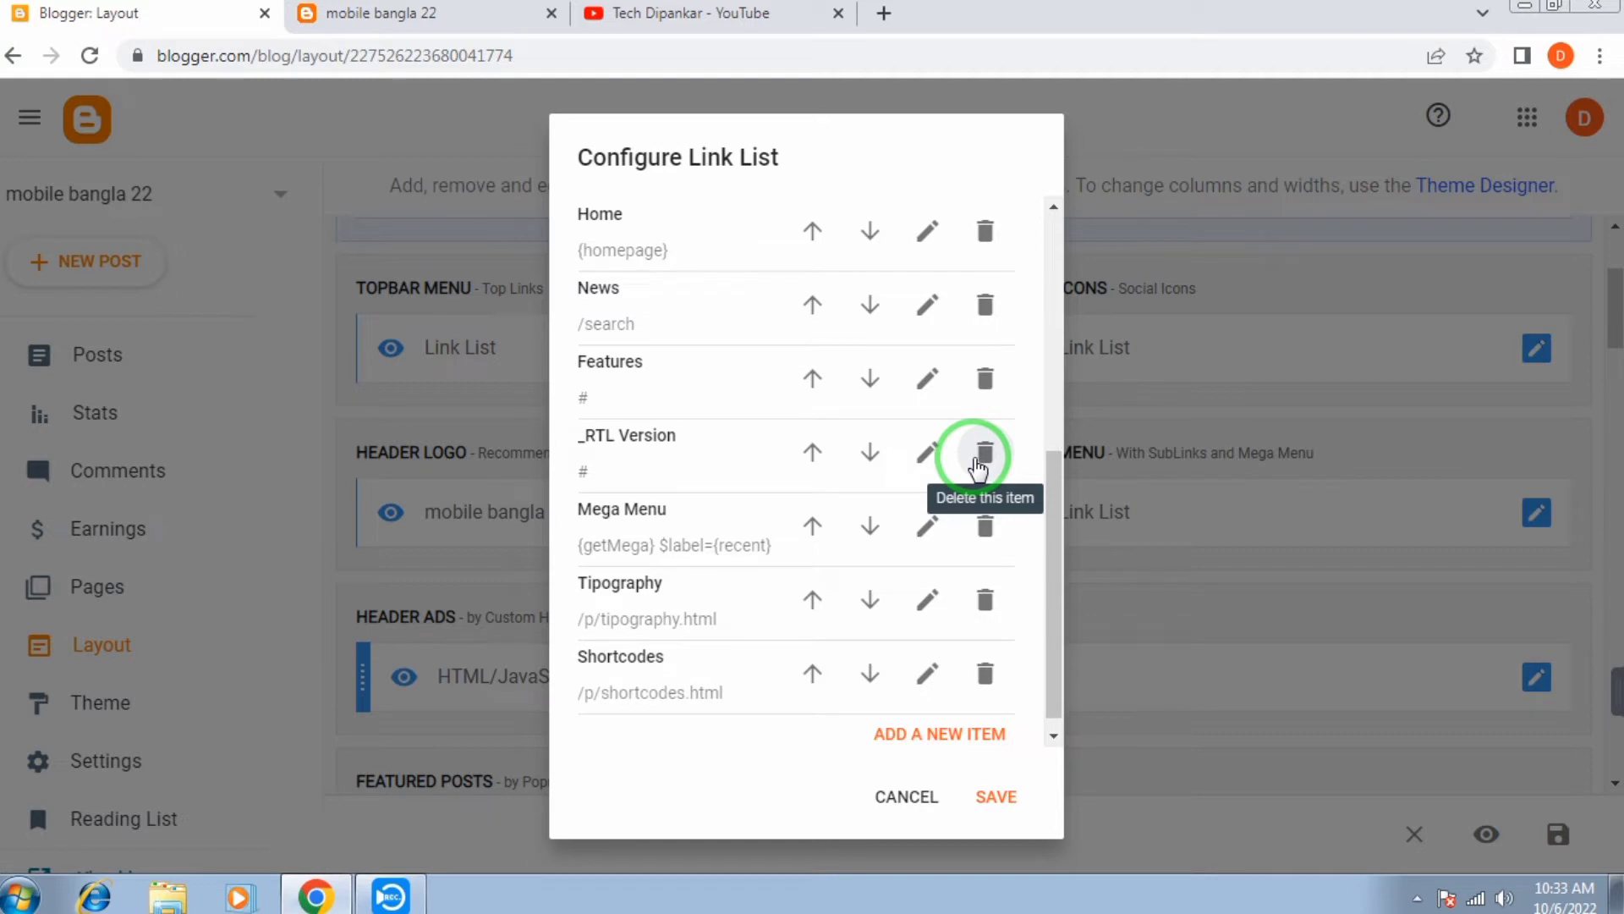
left_click(979, 463)
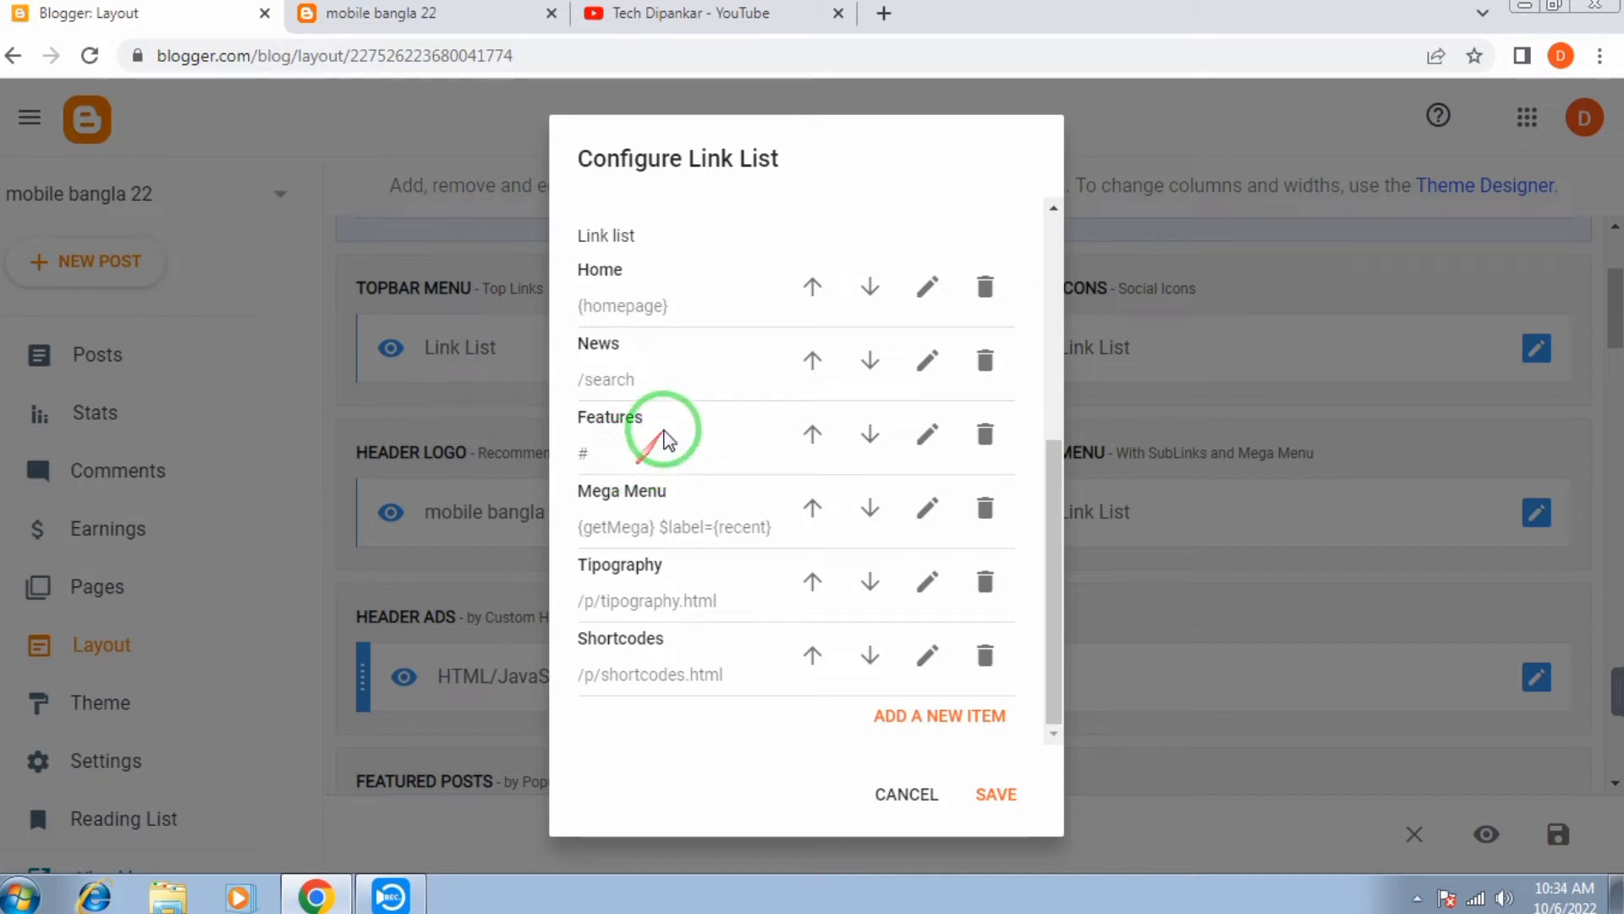
- Edit the Features item in the link list and change its site name to tutorial
left_click(928, 435)
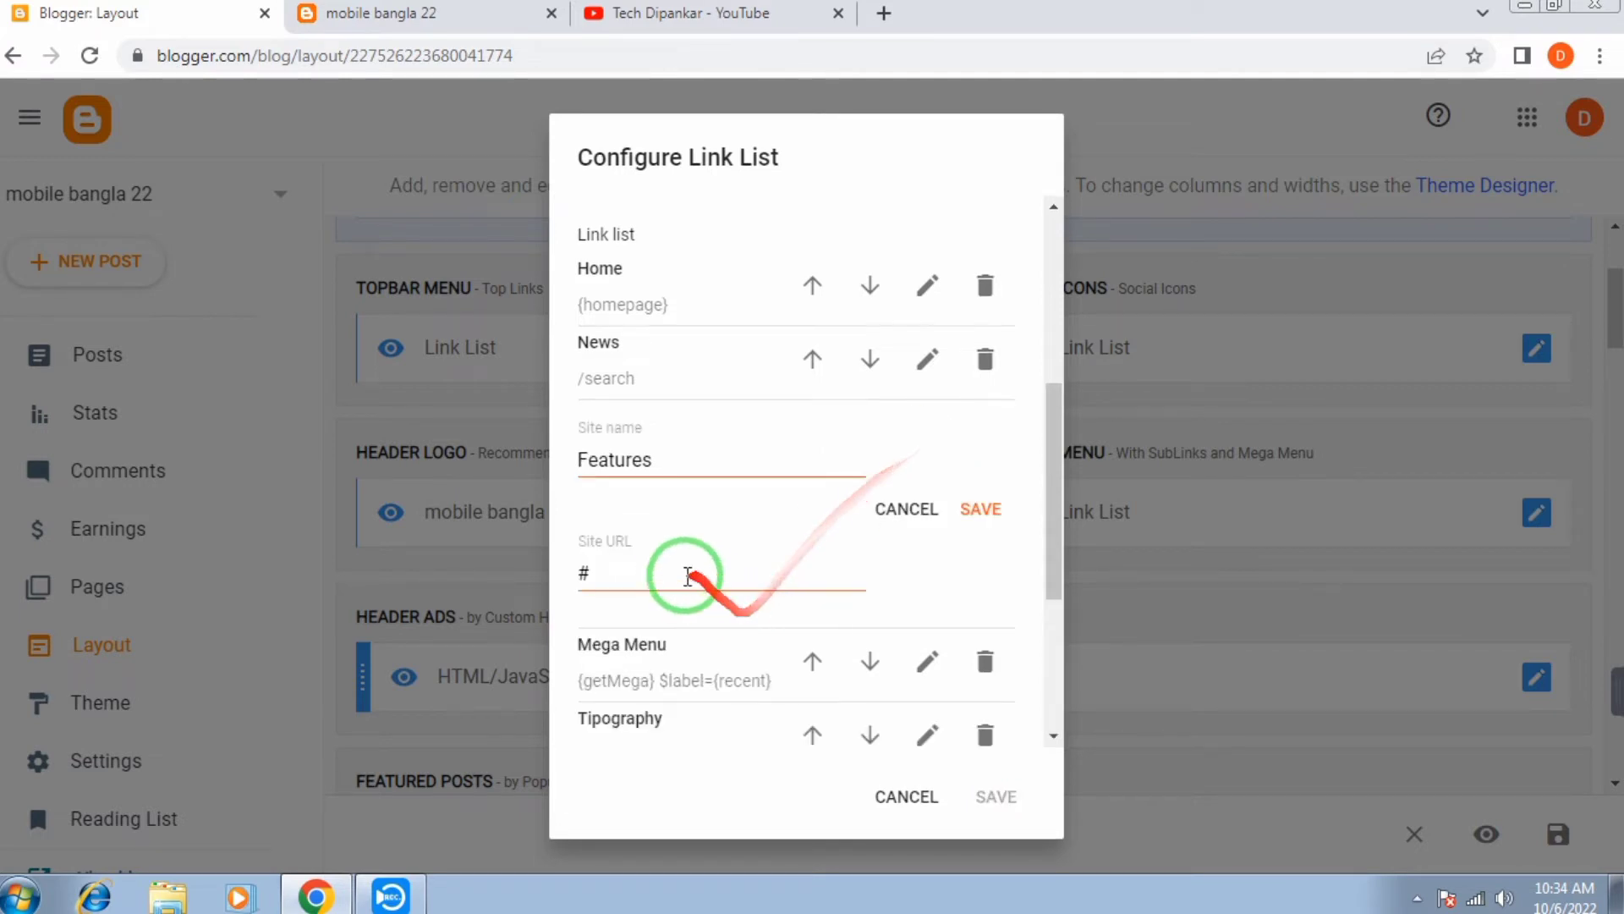
scroll(658, 552, "down", 2)
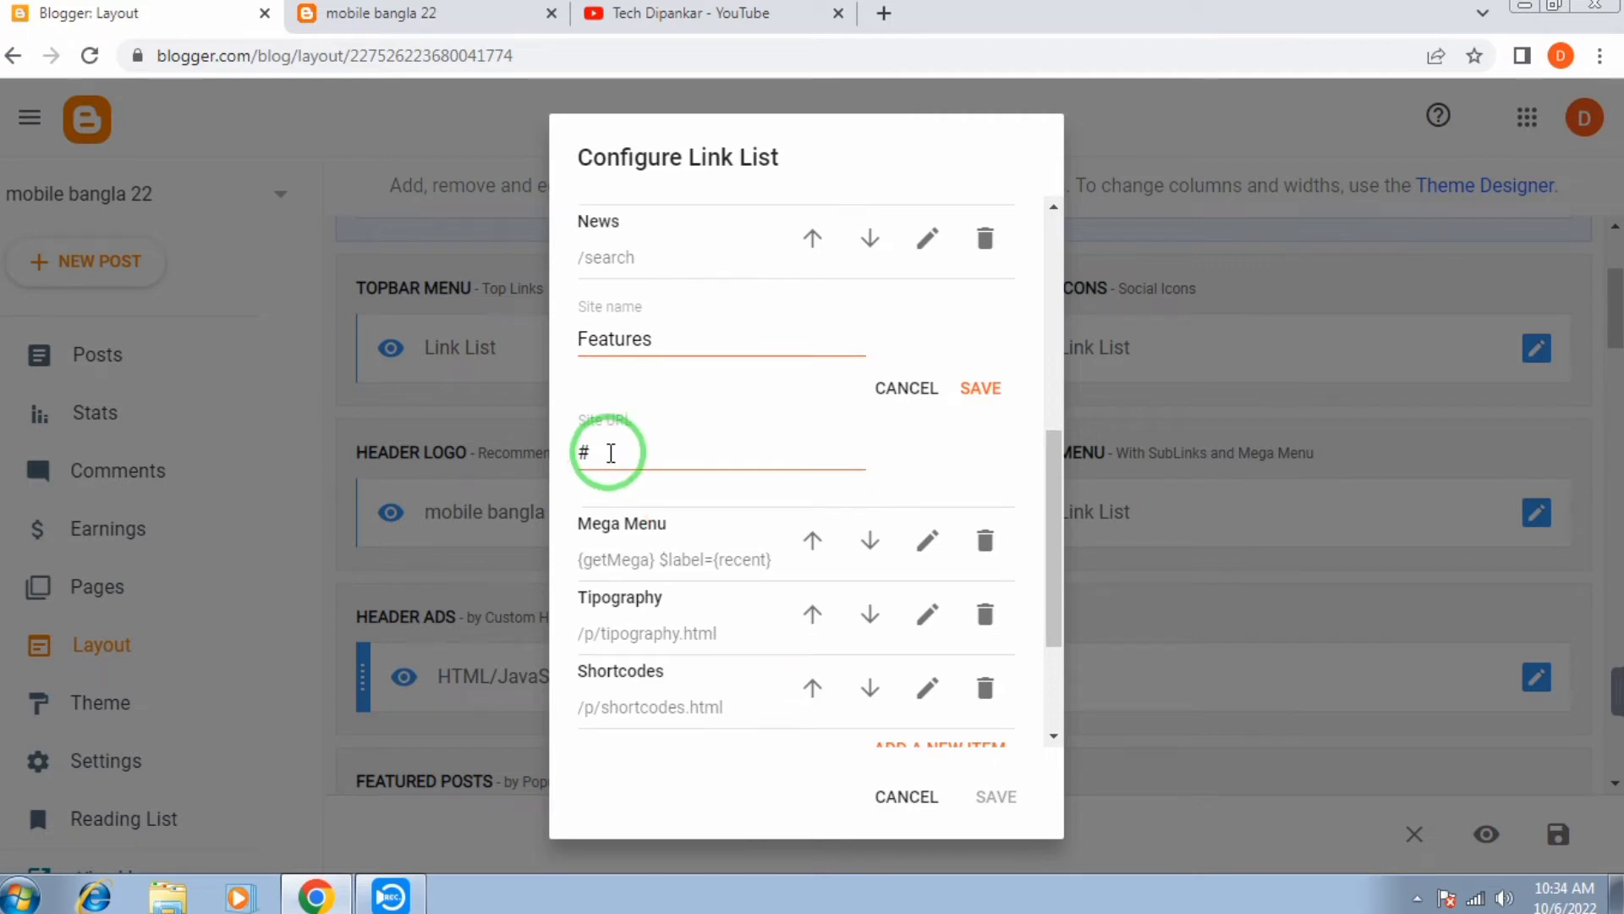
left_click(665, 335)
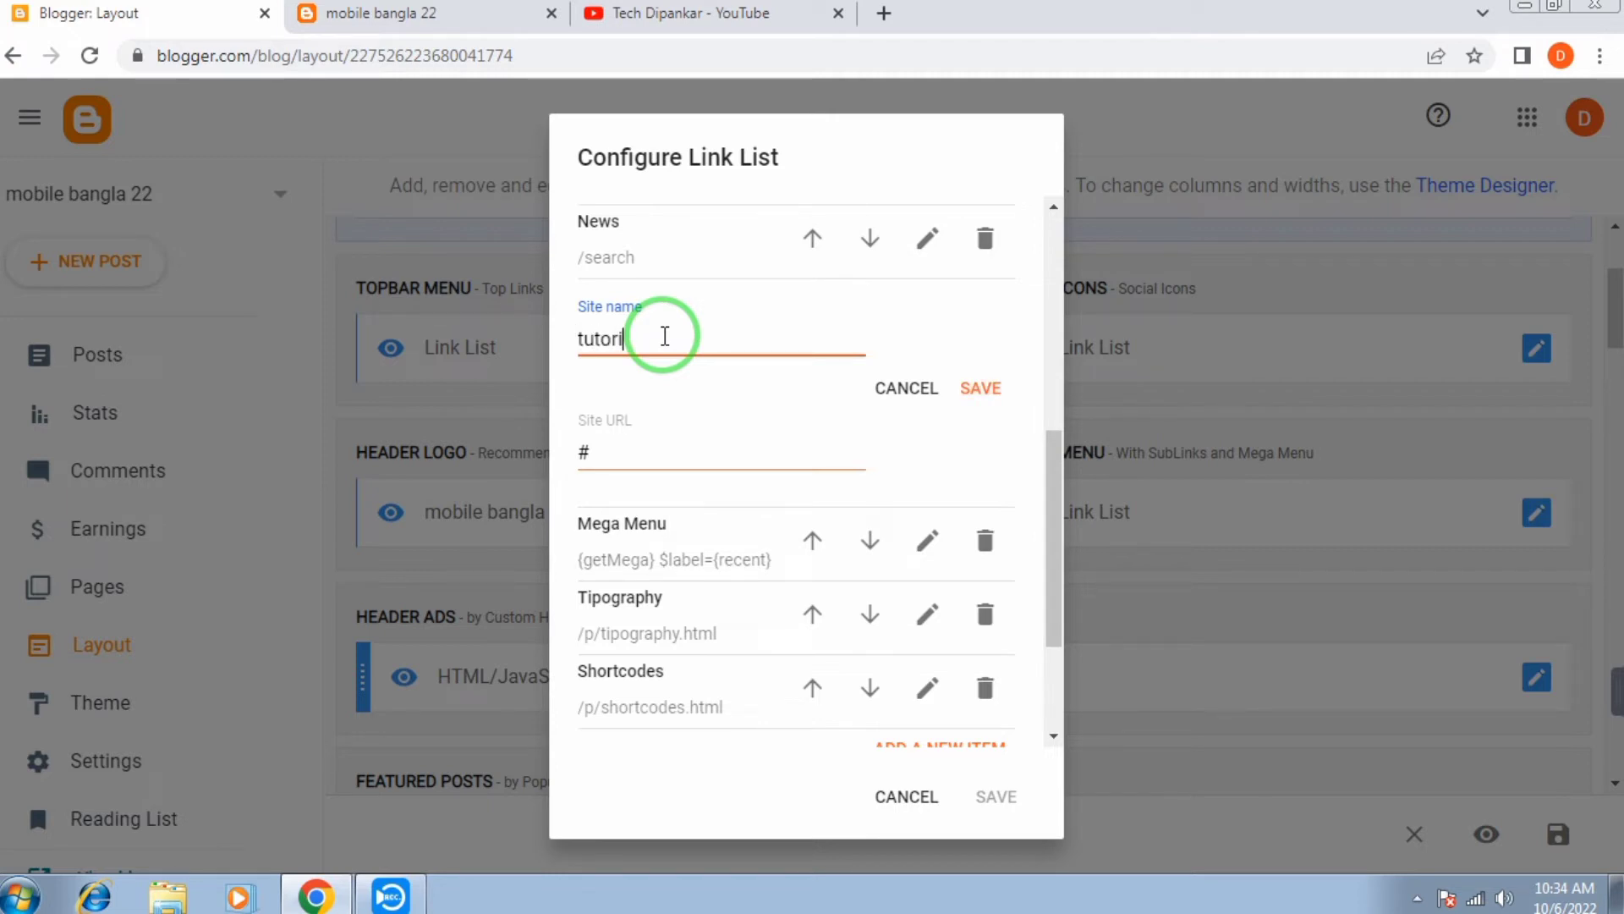
type("l")
- Replace the tutorial item's site URL with the copied label link ending in q=label%3Atutorial and save the item
left_click(606, 452)
key("BackSpace")
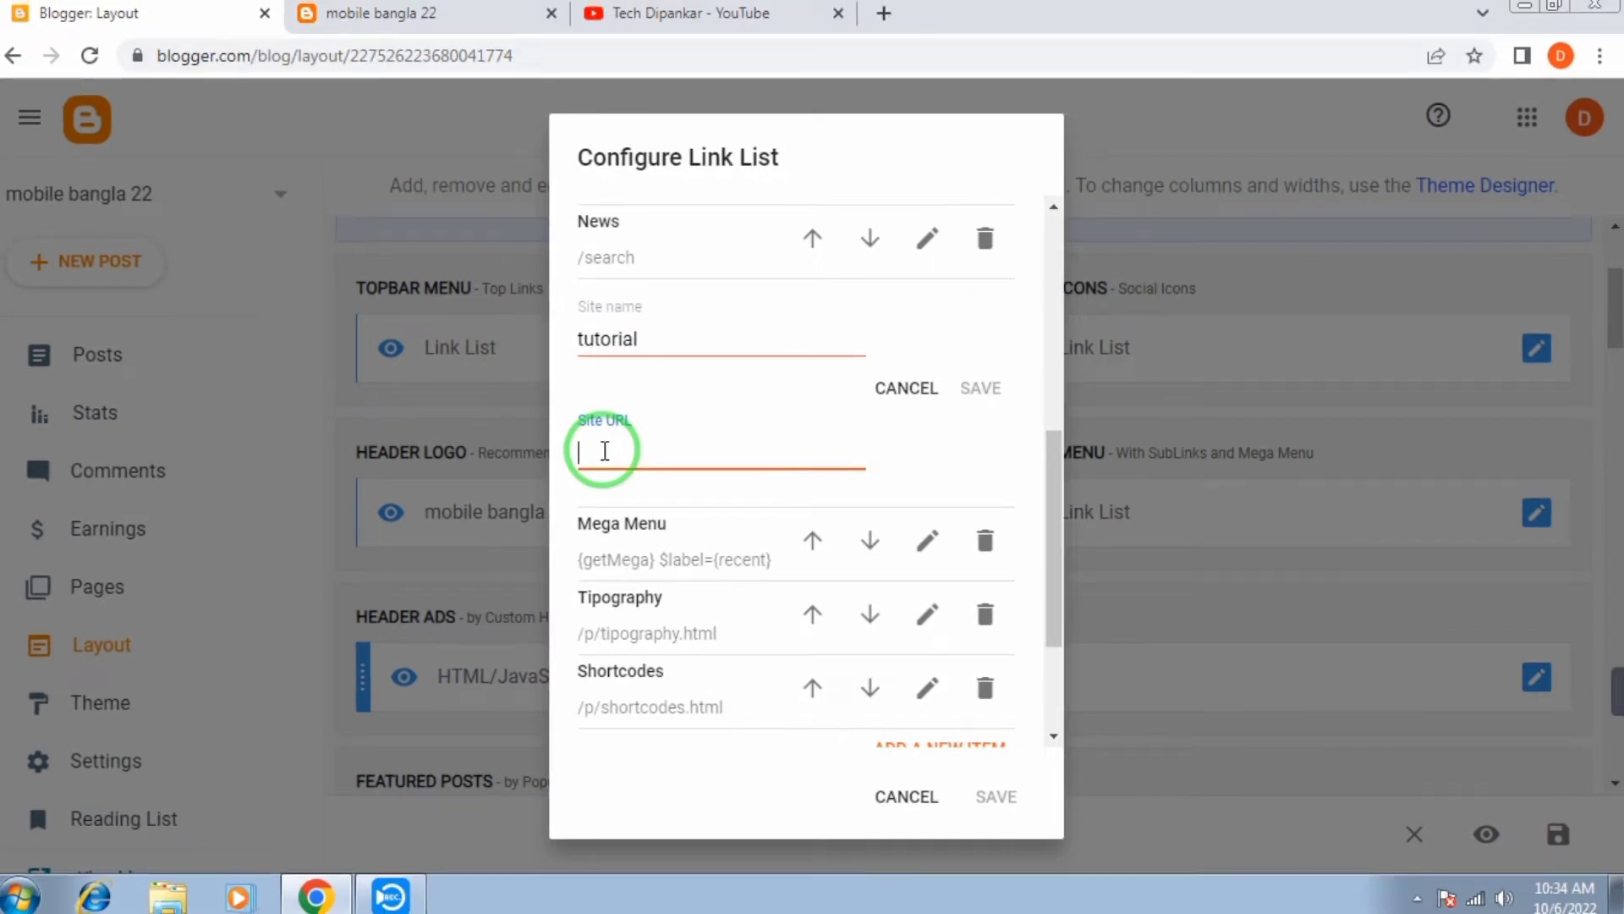
right_click(606, 451)
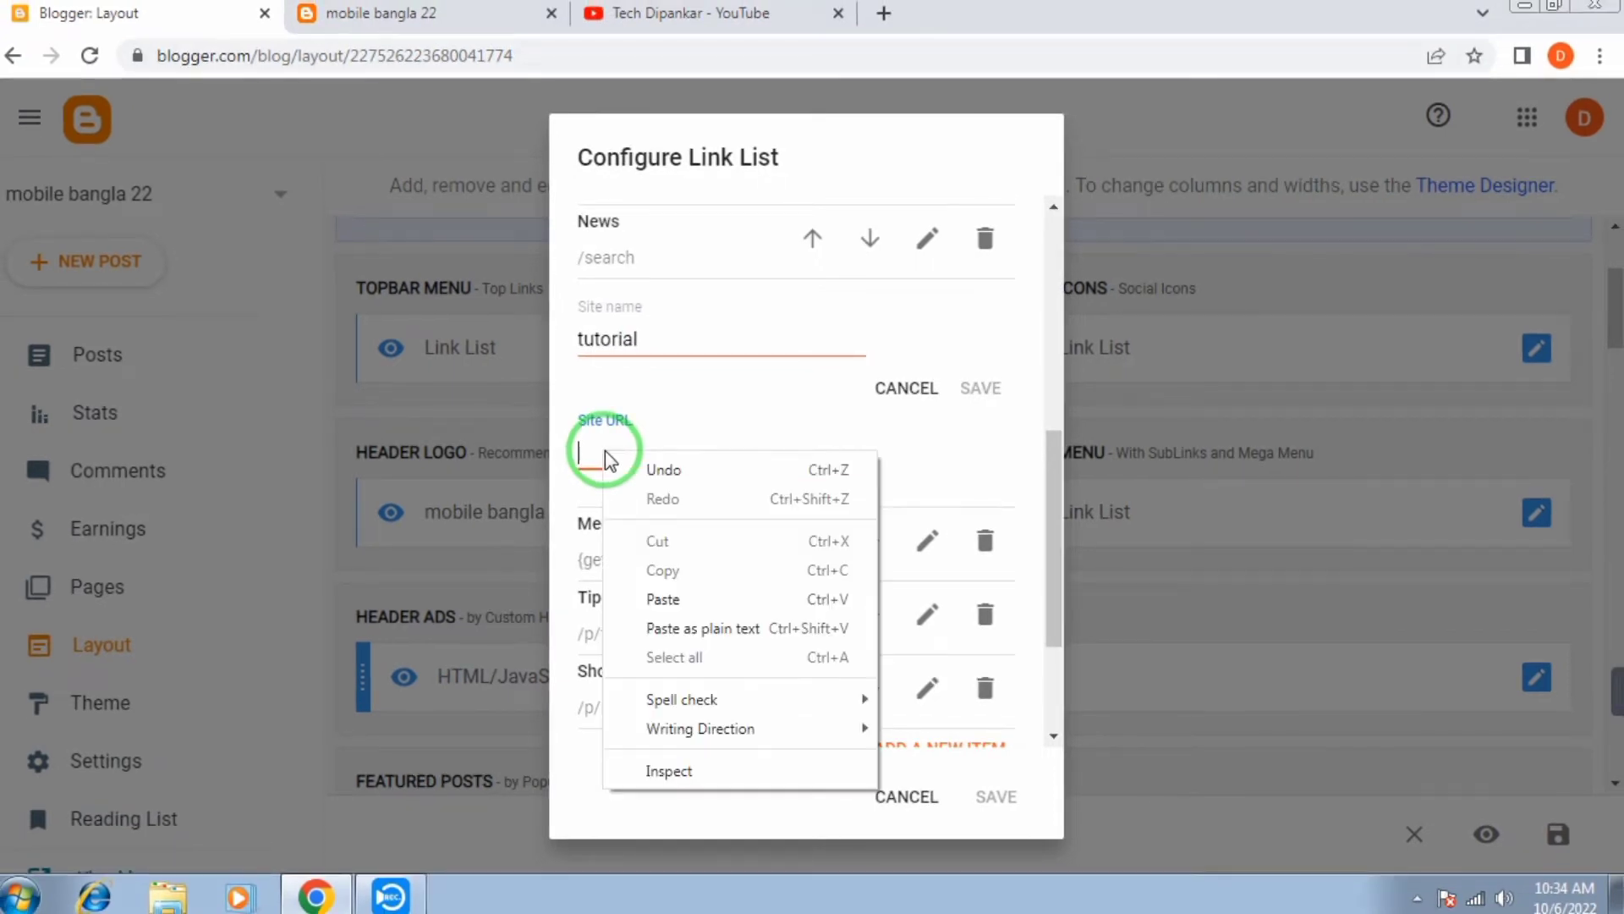
left_click(680, 599)
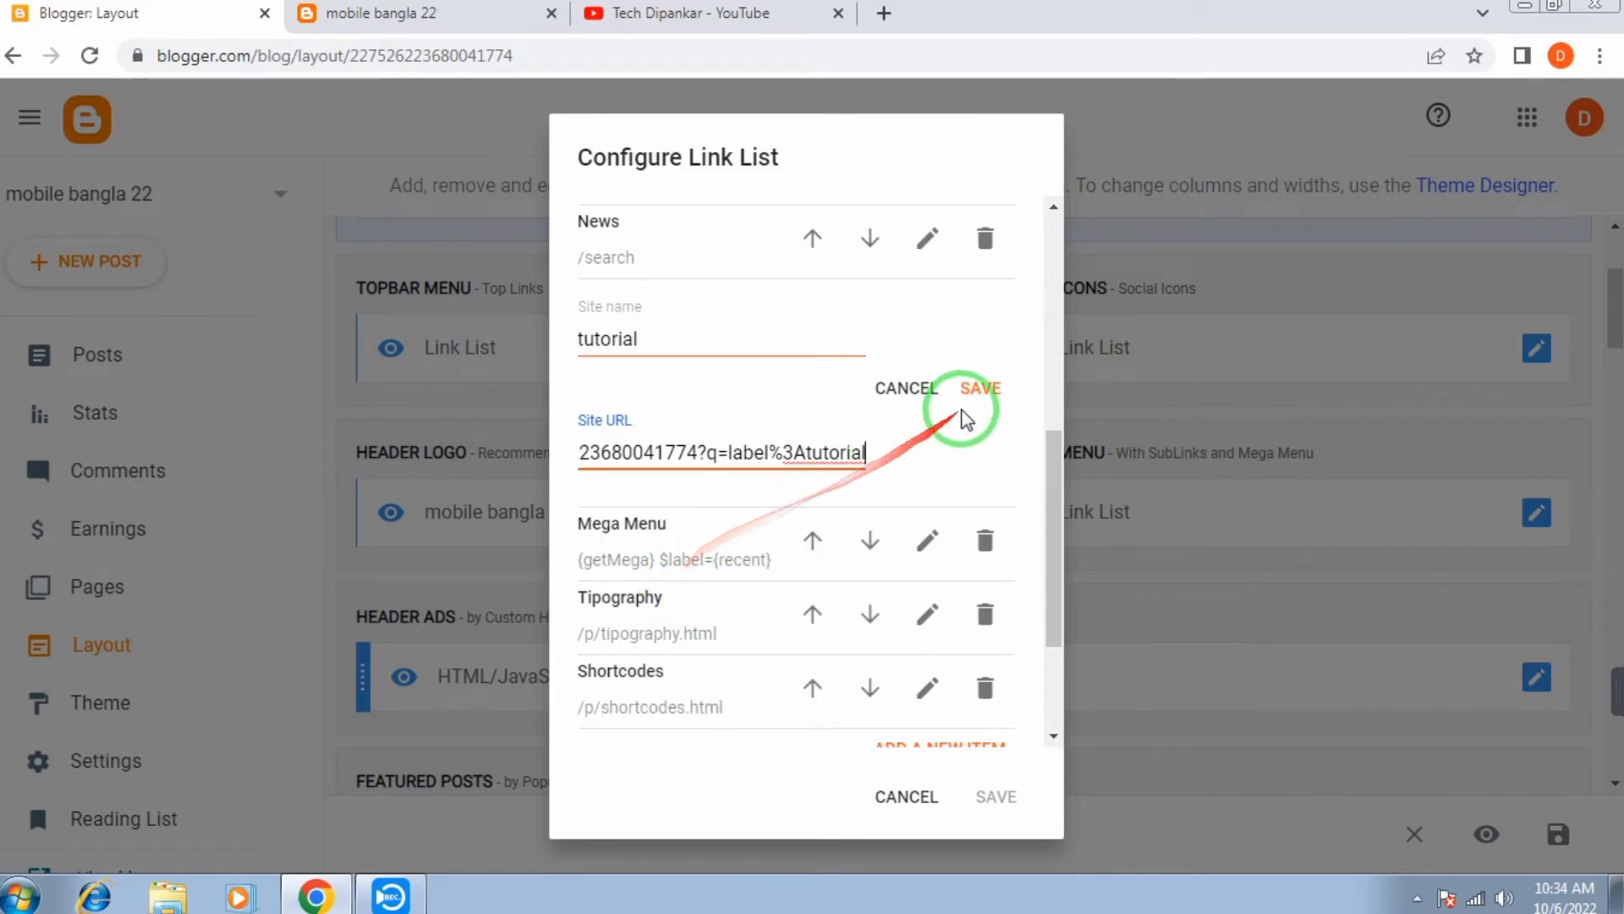
left_click(974, 388)
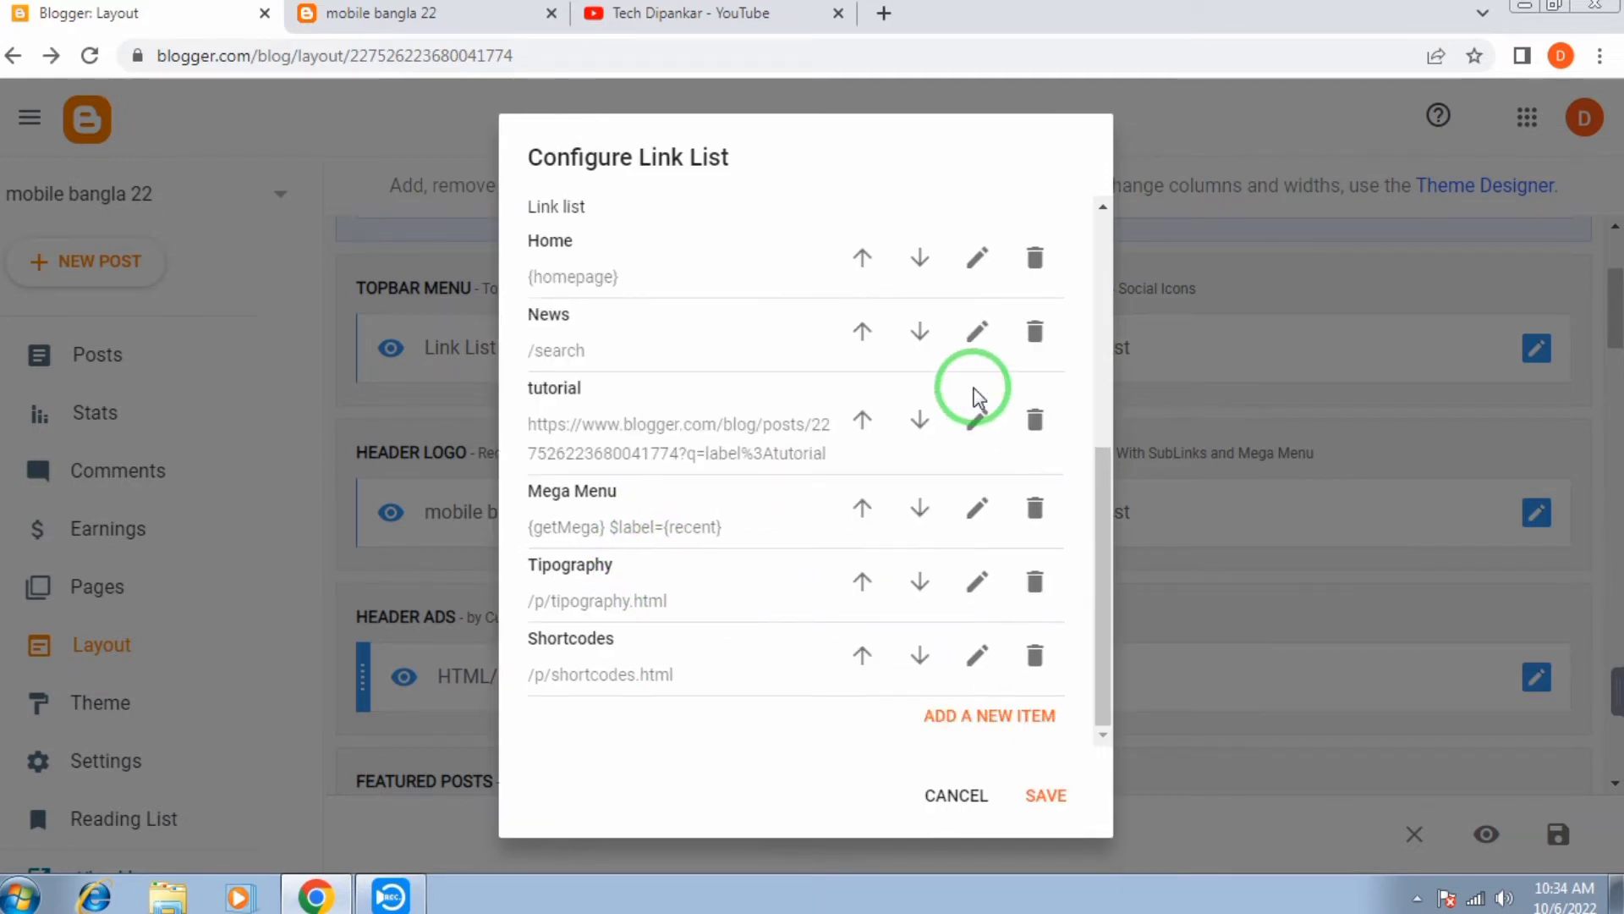
- Save the edited Header Menu link list and the blog layout
left_click(1047, 795)
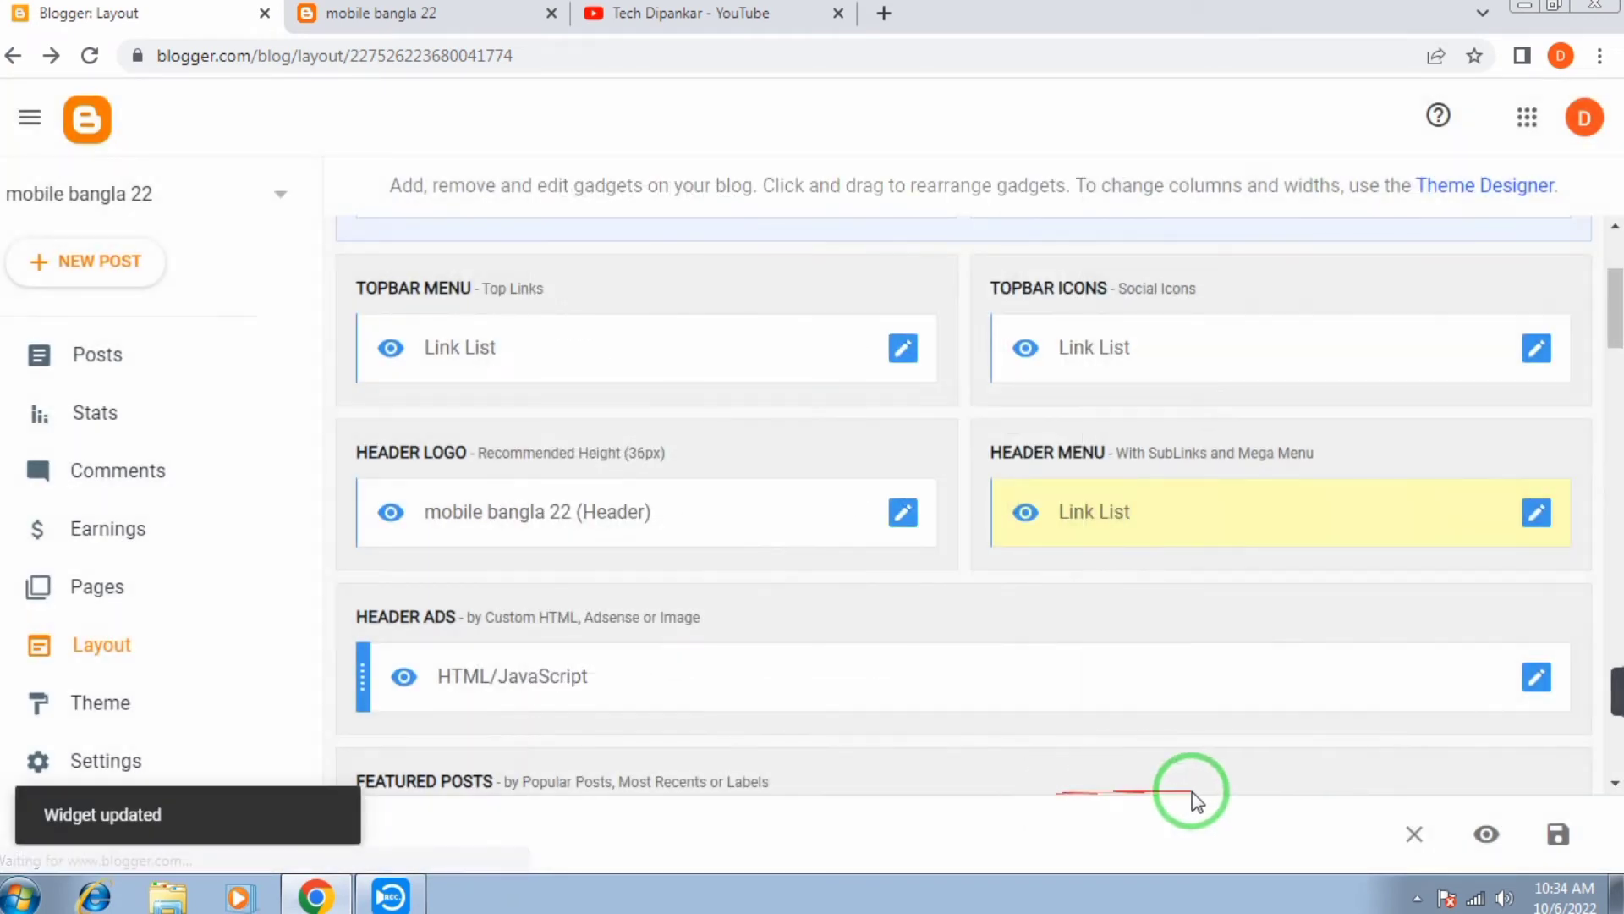
left_click(1559, 846)
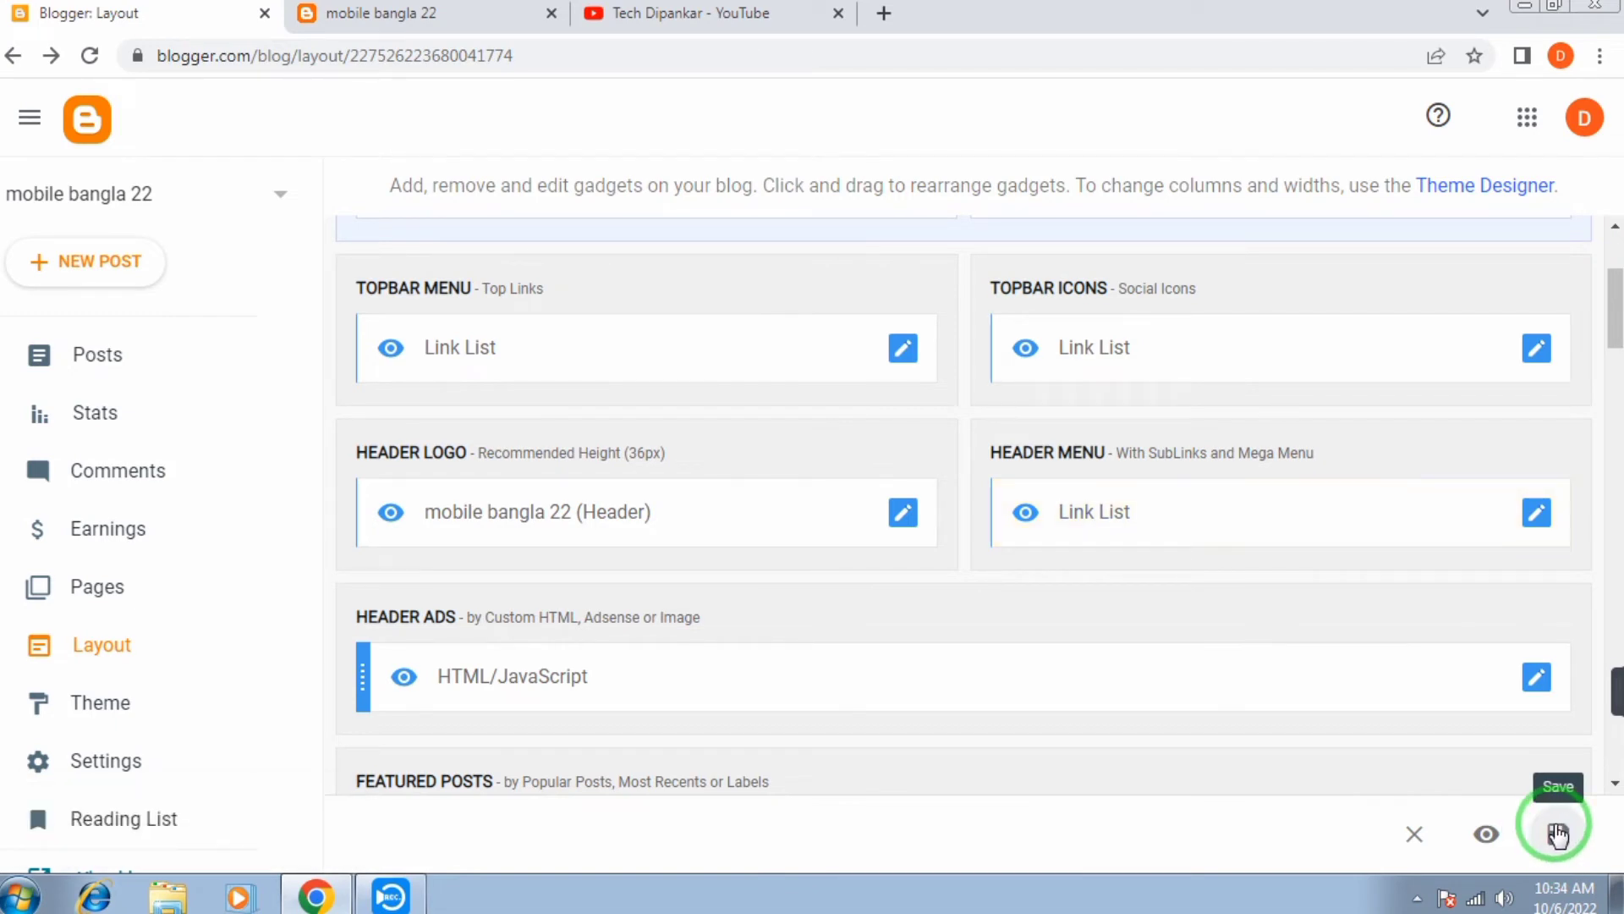
left_click(1555, 836)
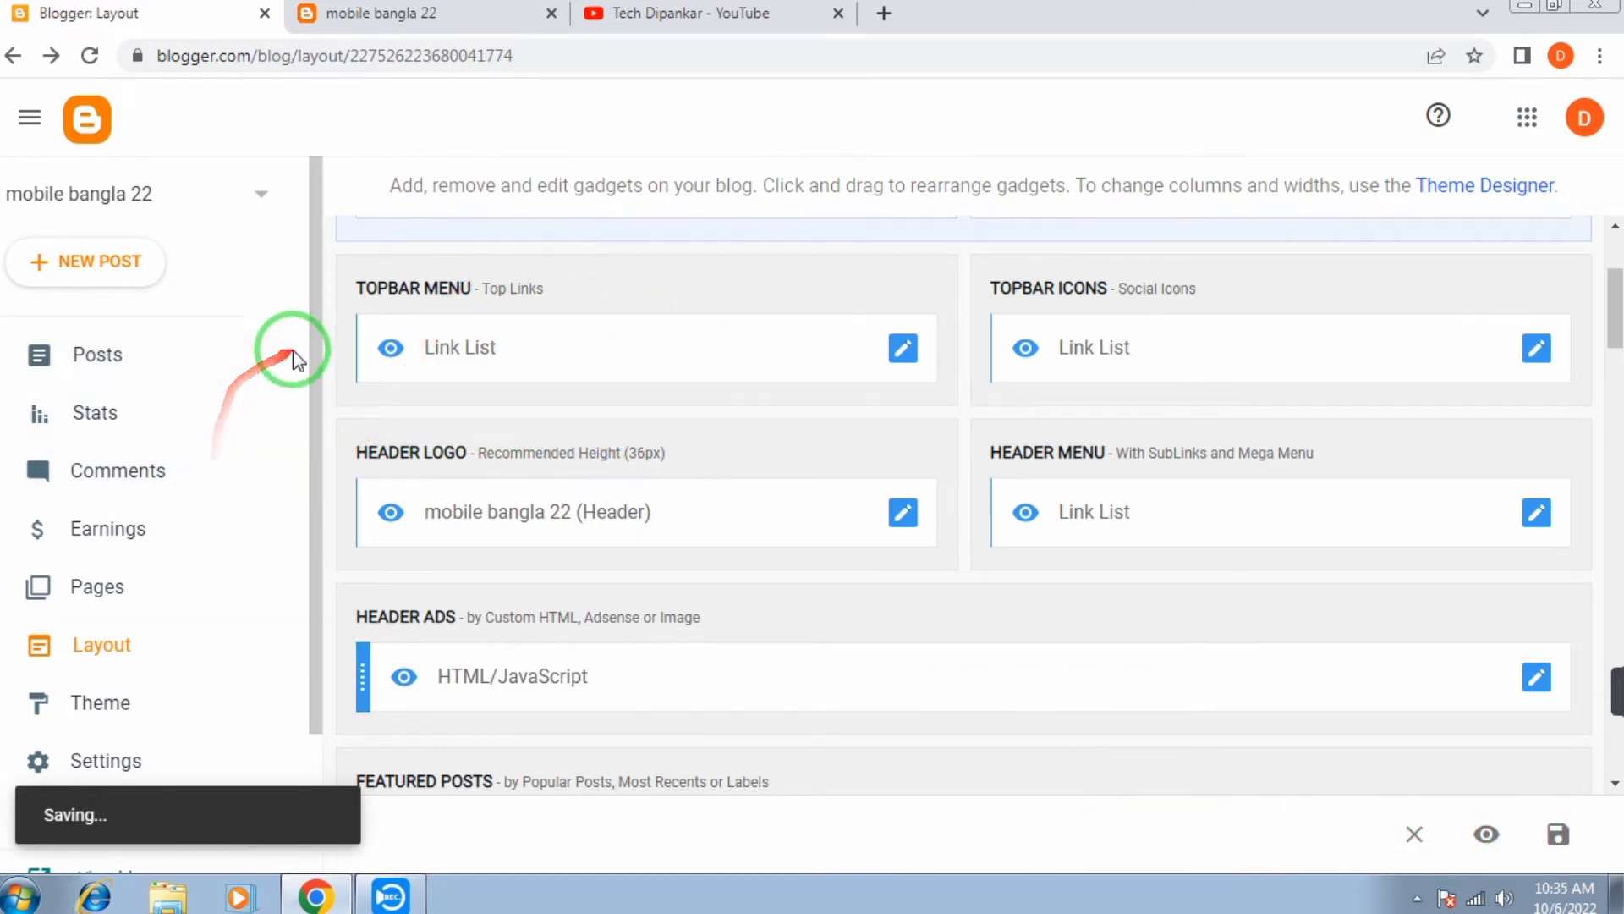
- View the live blog and open the Tutorial header menu link to check the posts it leads to
left_click_drag(318, 368, 302, 531)
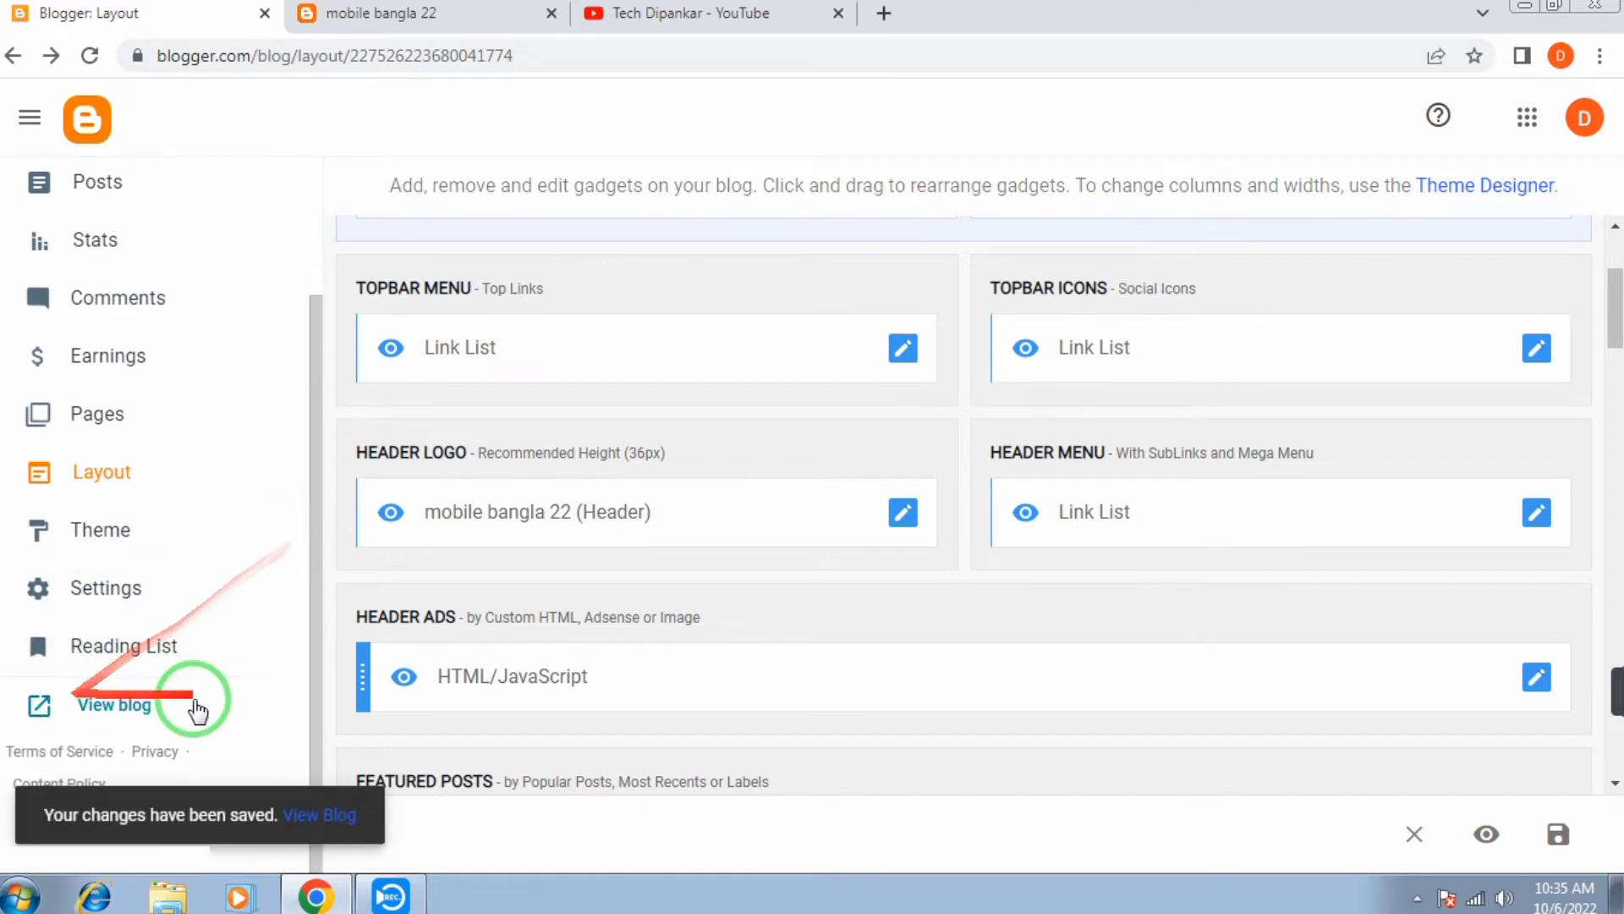
left_click(93, 702)
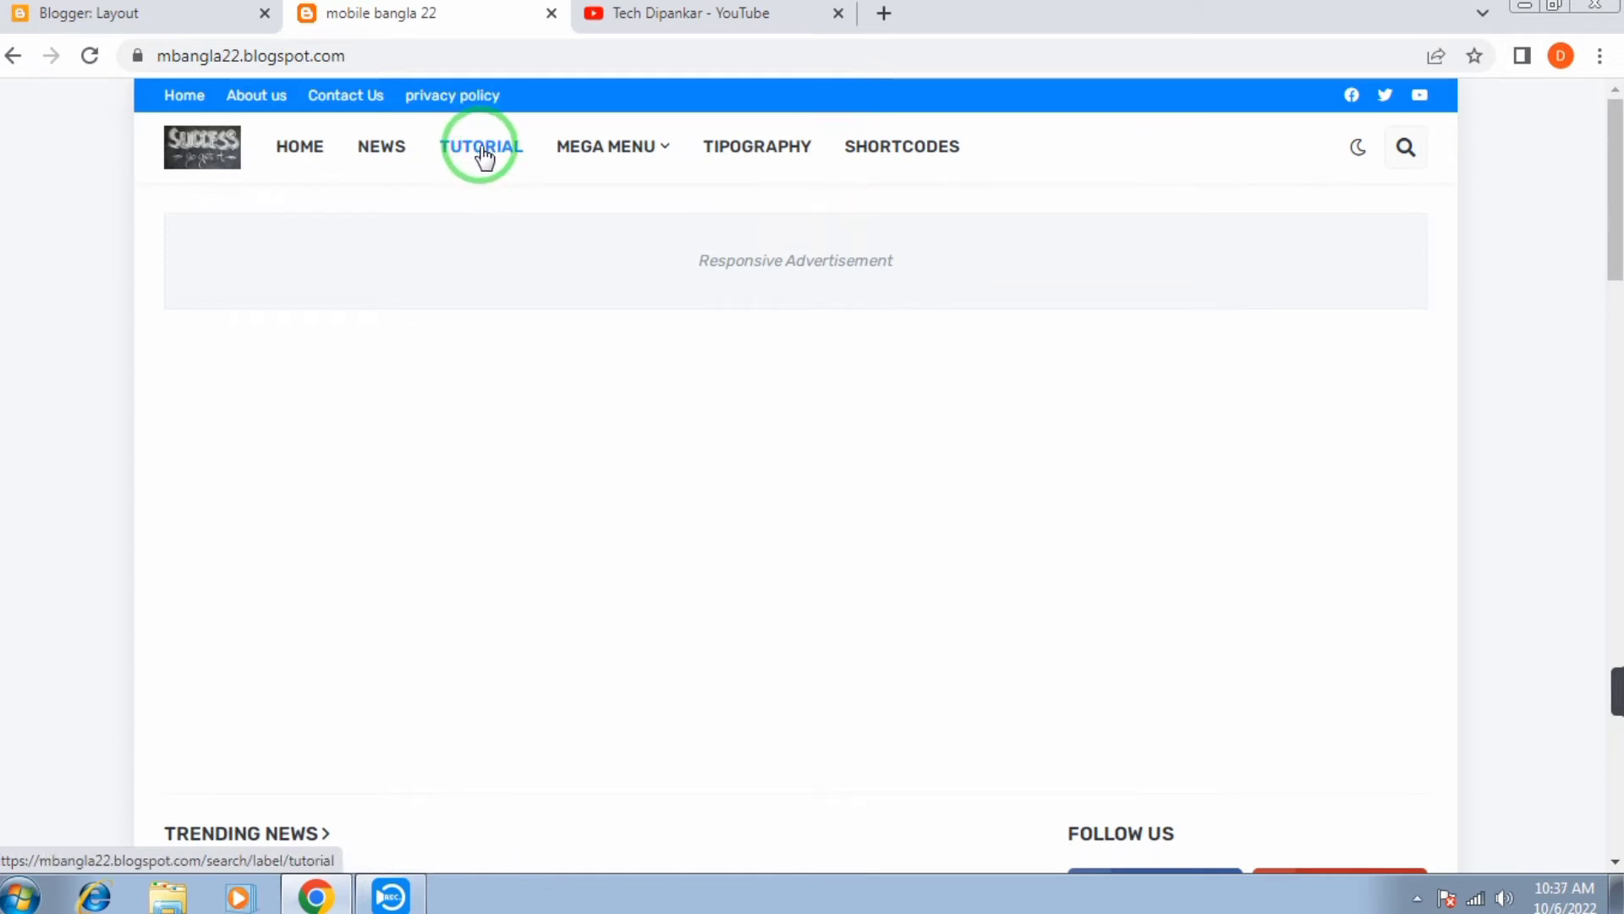
left_click(483, 152)
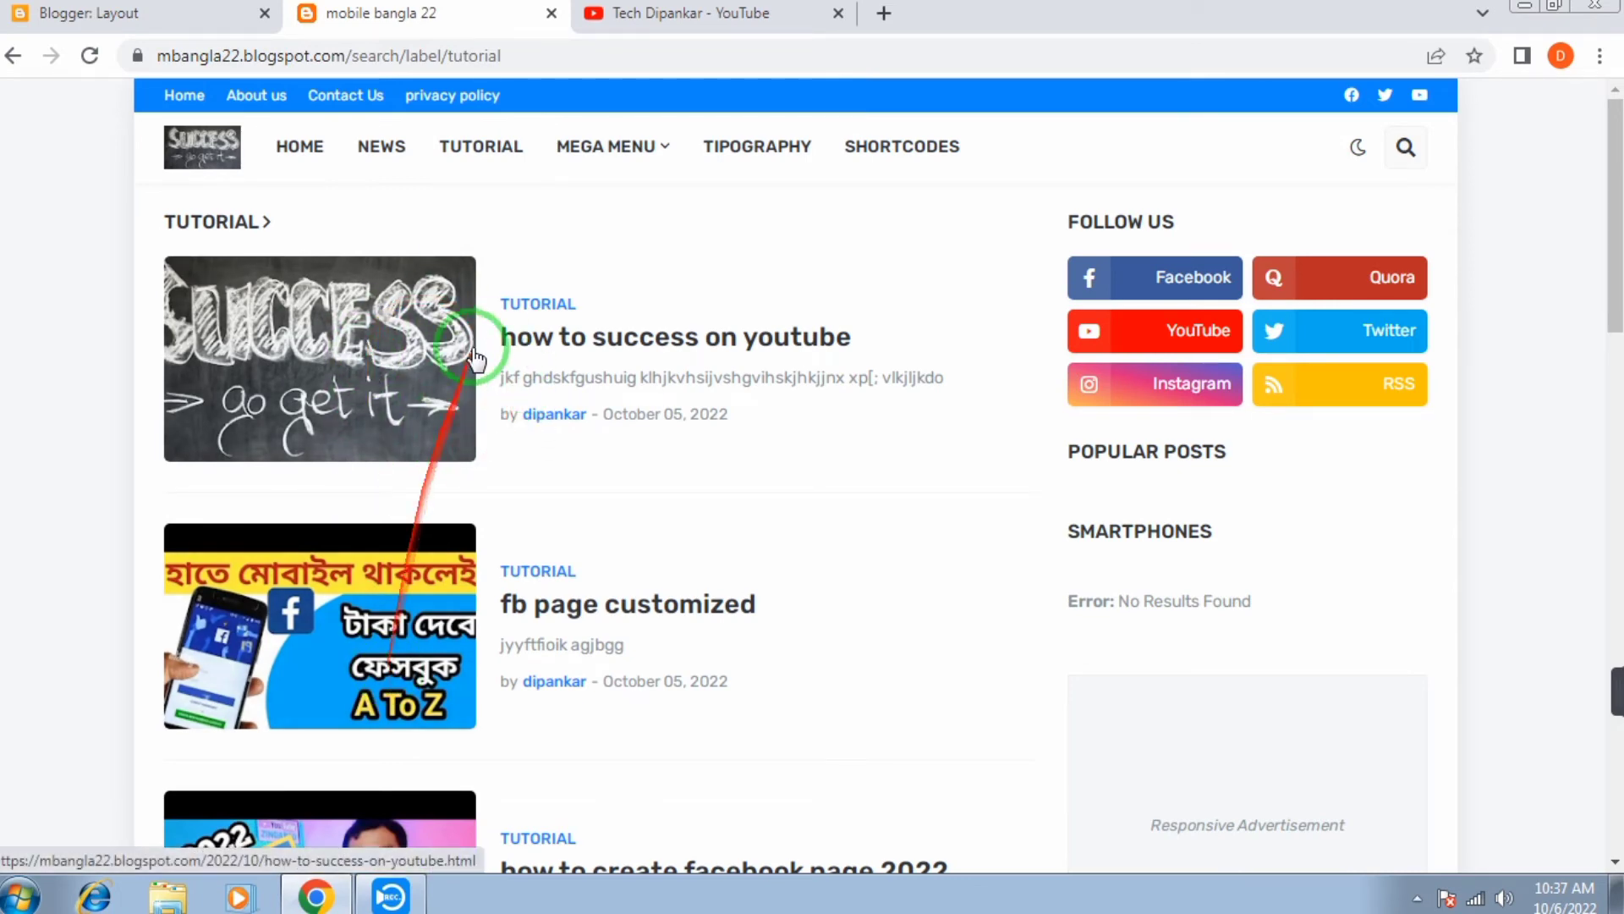
mouse_move(613, 157)
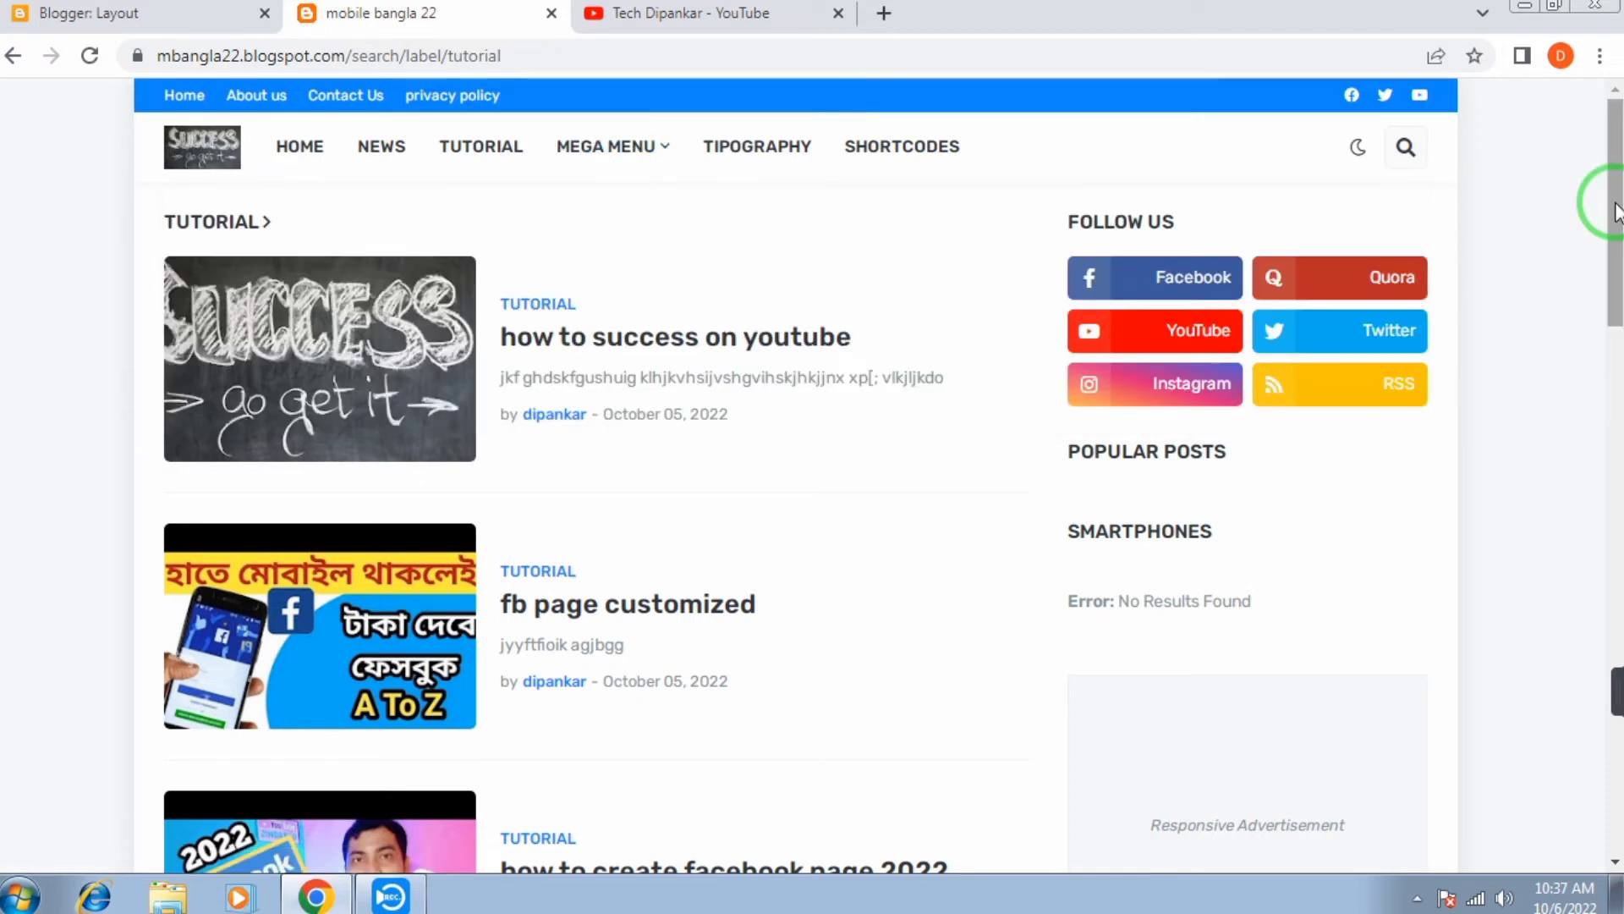
- Open the android tips label page from the blog's Main Tags and copy its page address
left_click_drag(1599, 225, 1610, 525)
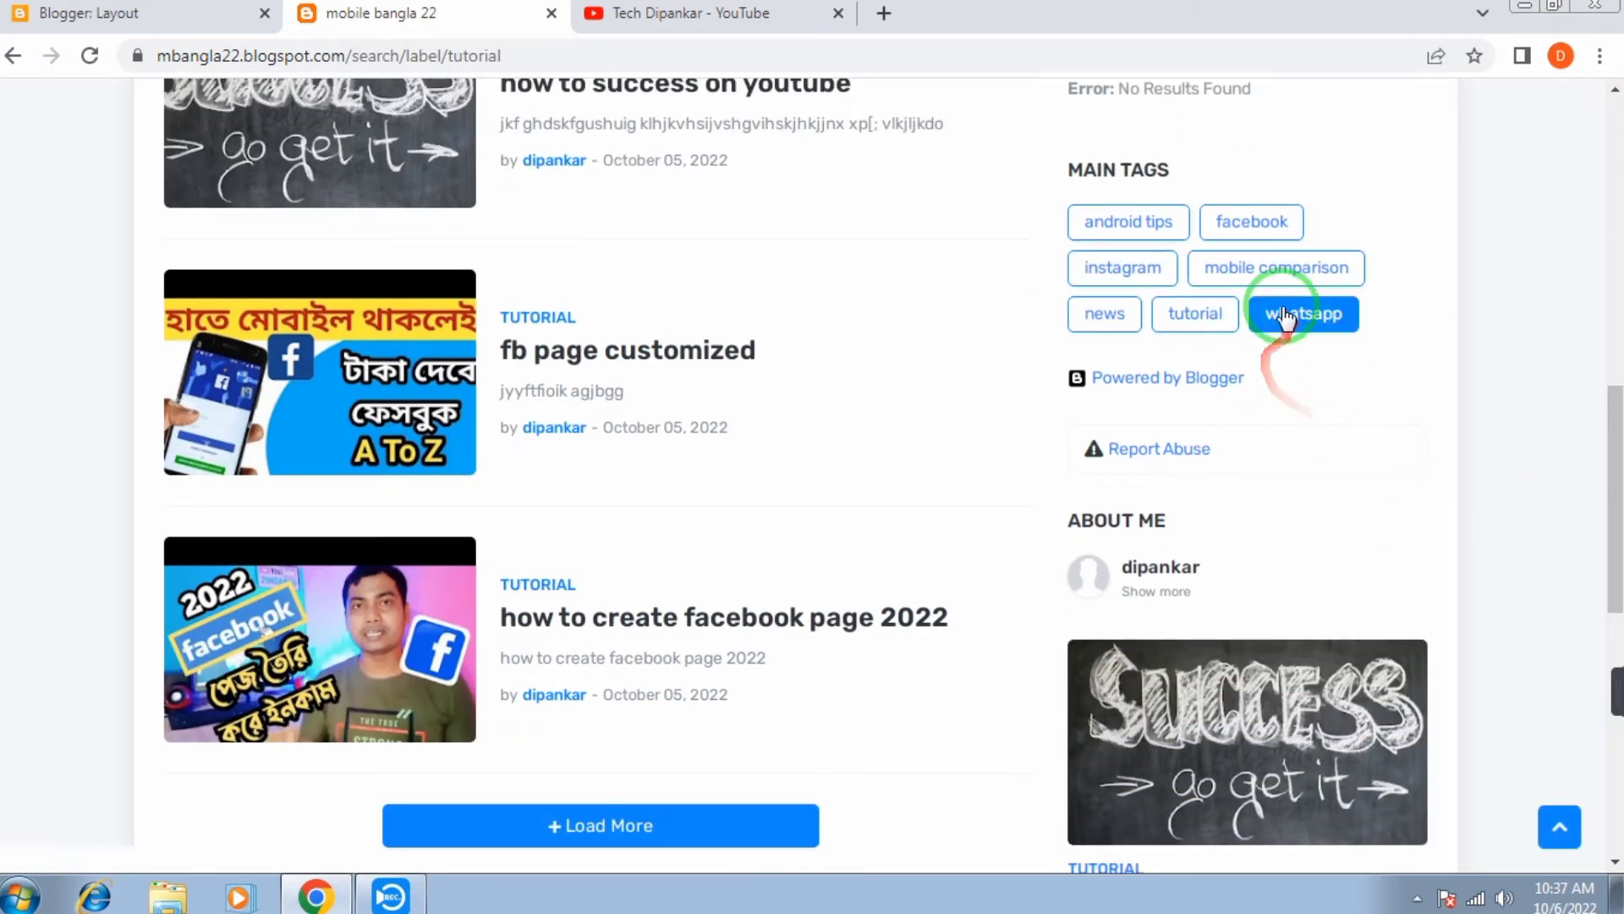
left_click(1143, 227)
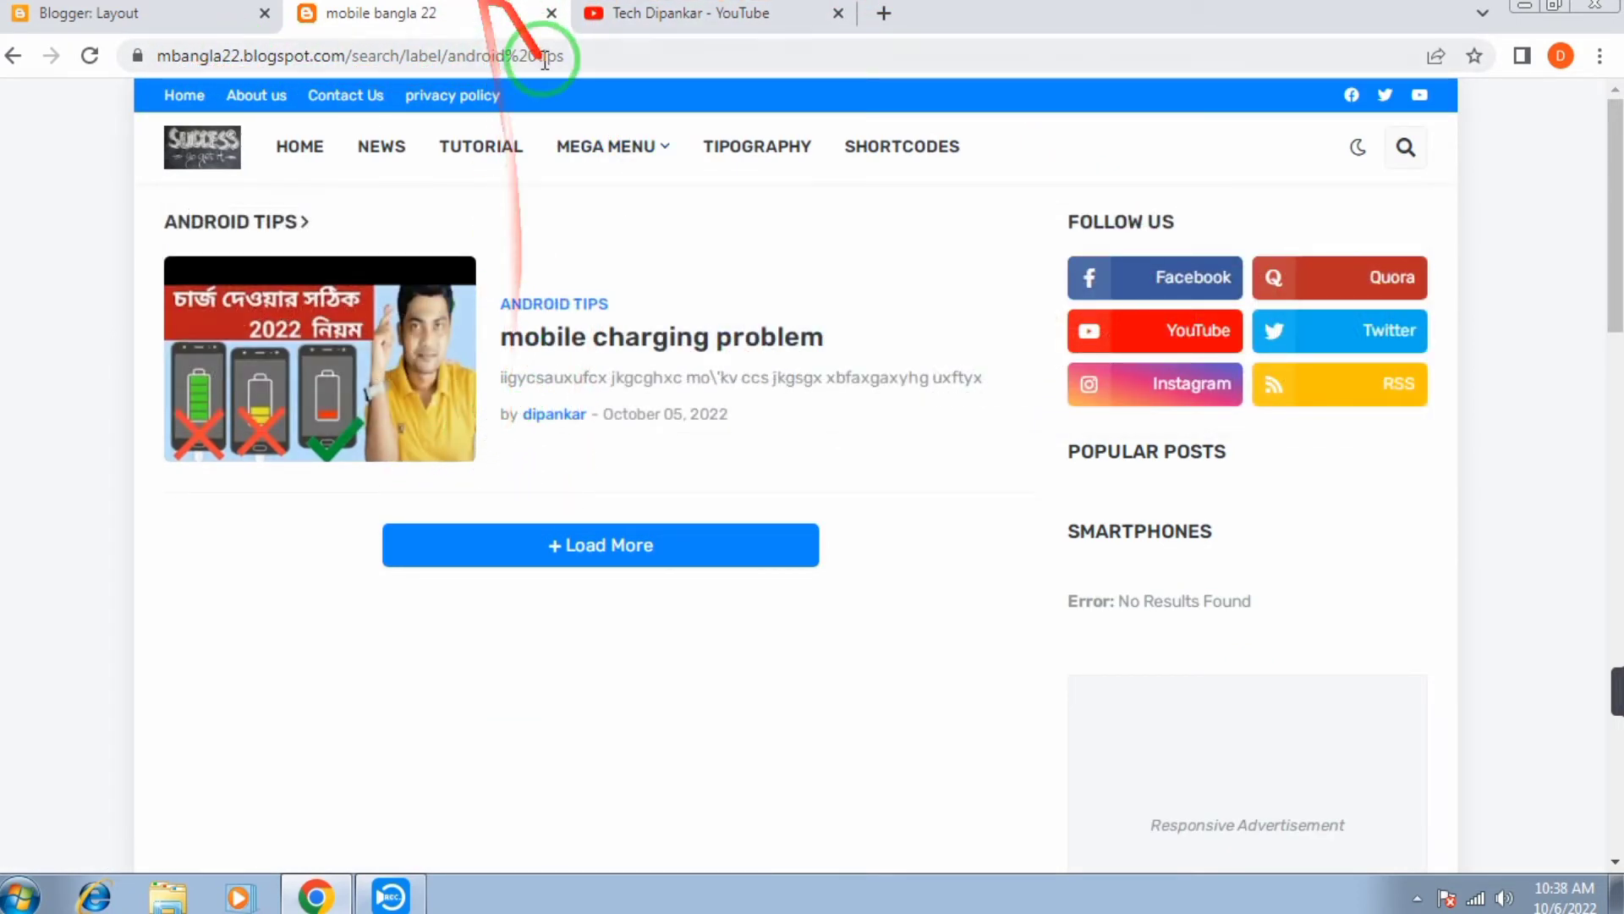
left_click_drag(563, 55, 101, 119)
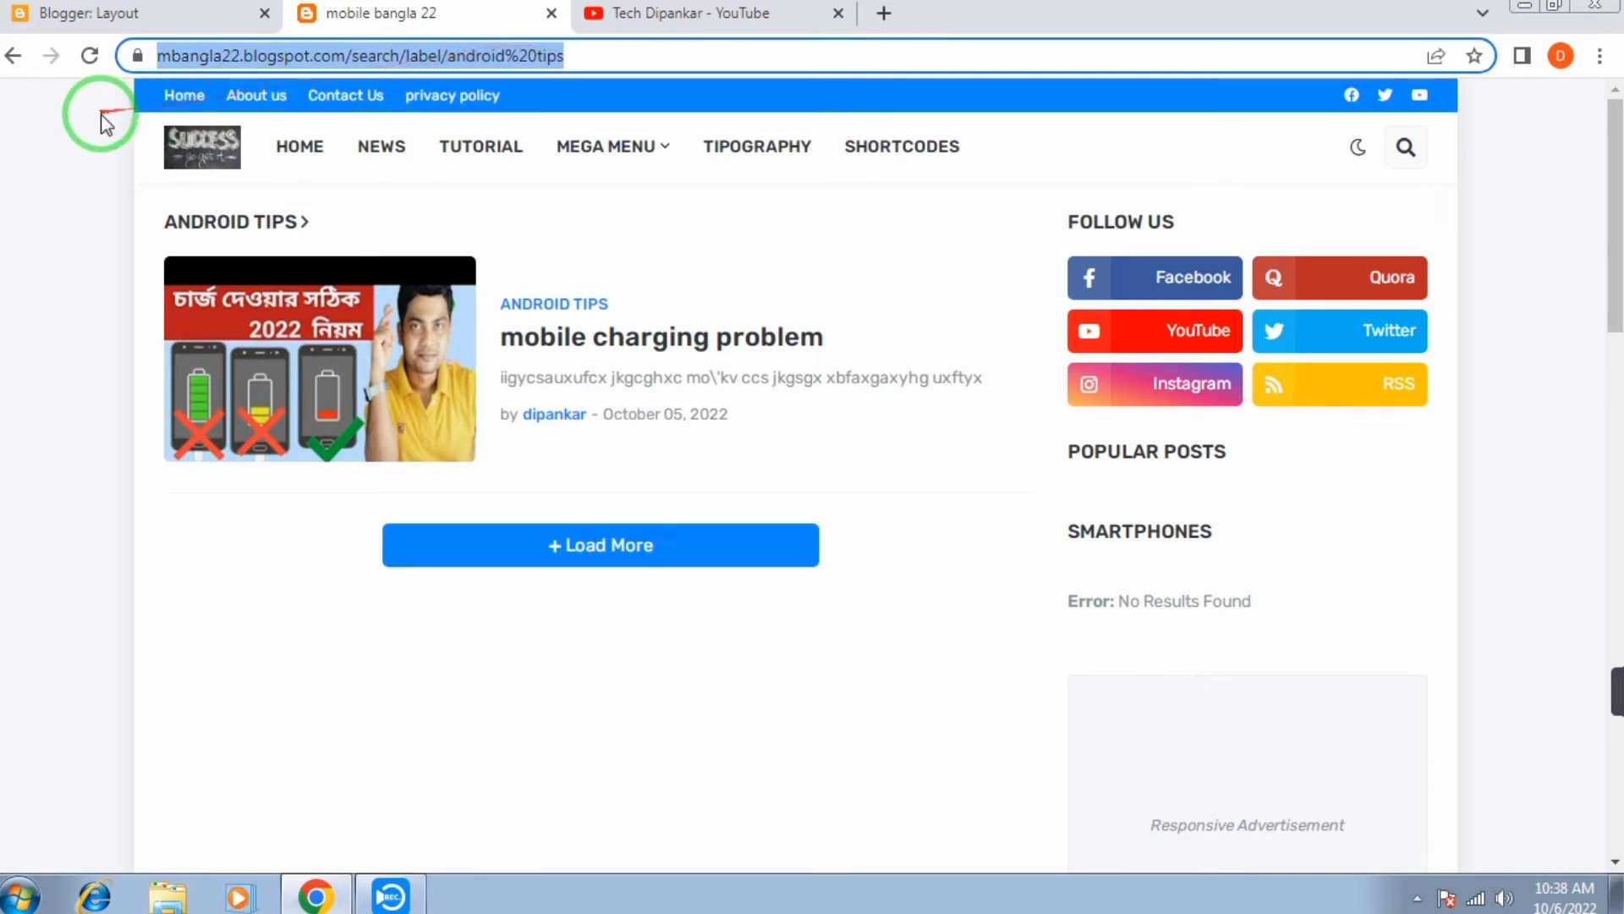
right_click(332, 52)
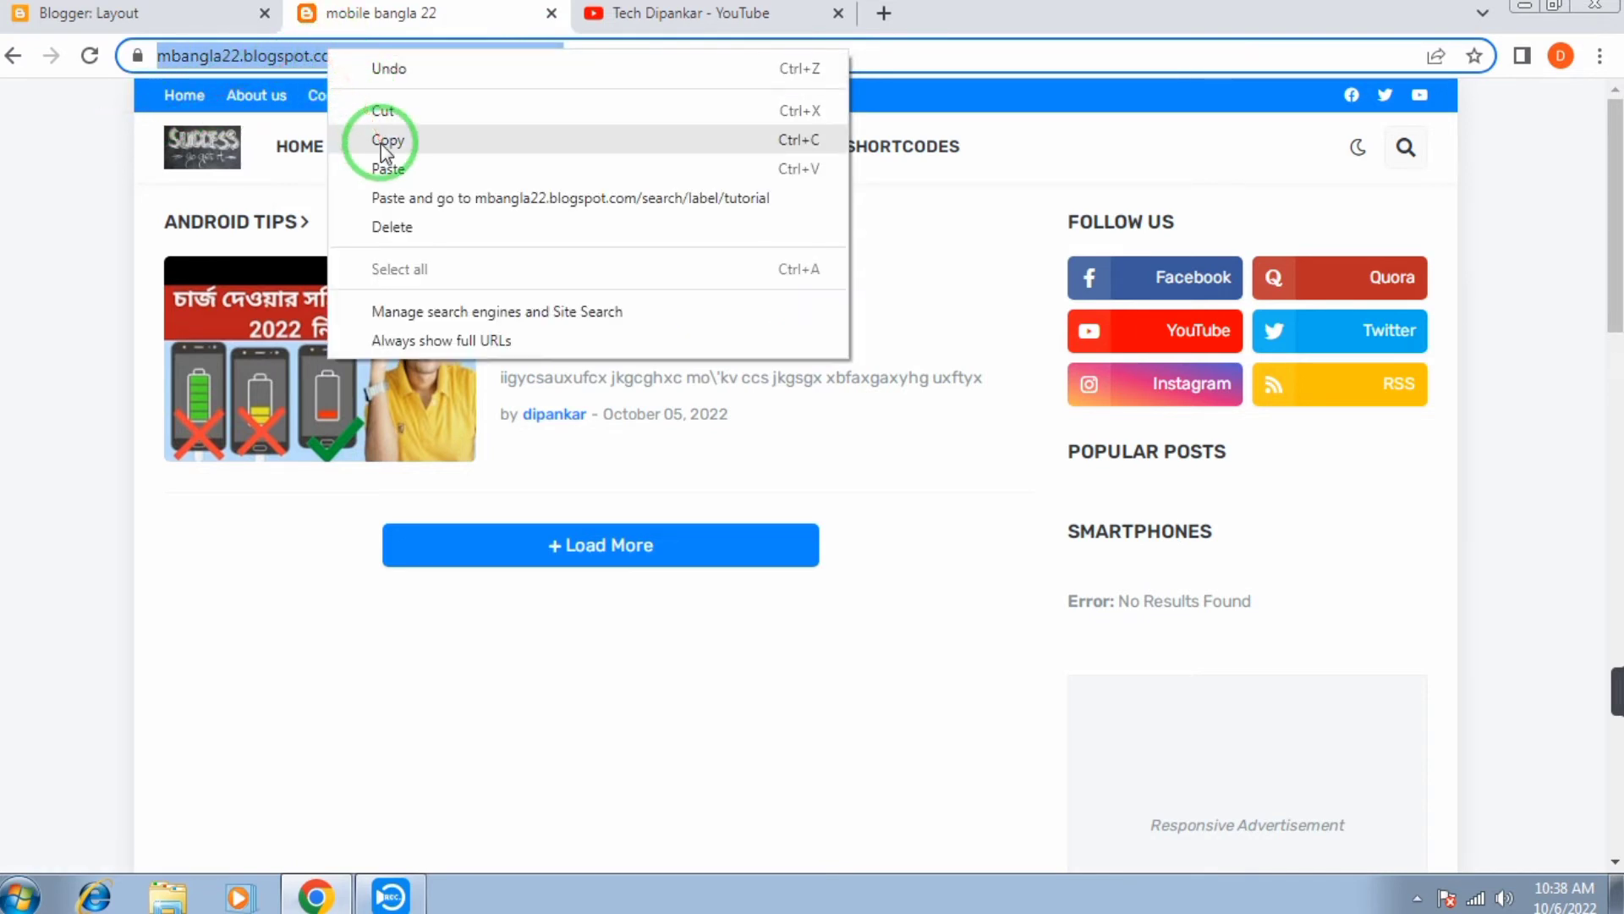
left_click(377, 140)
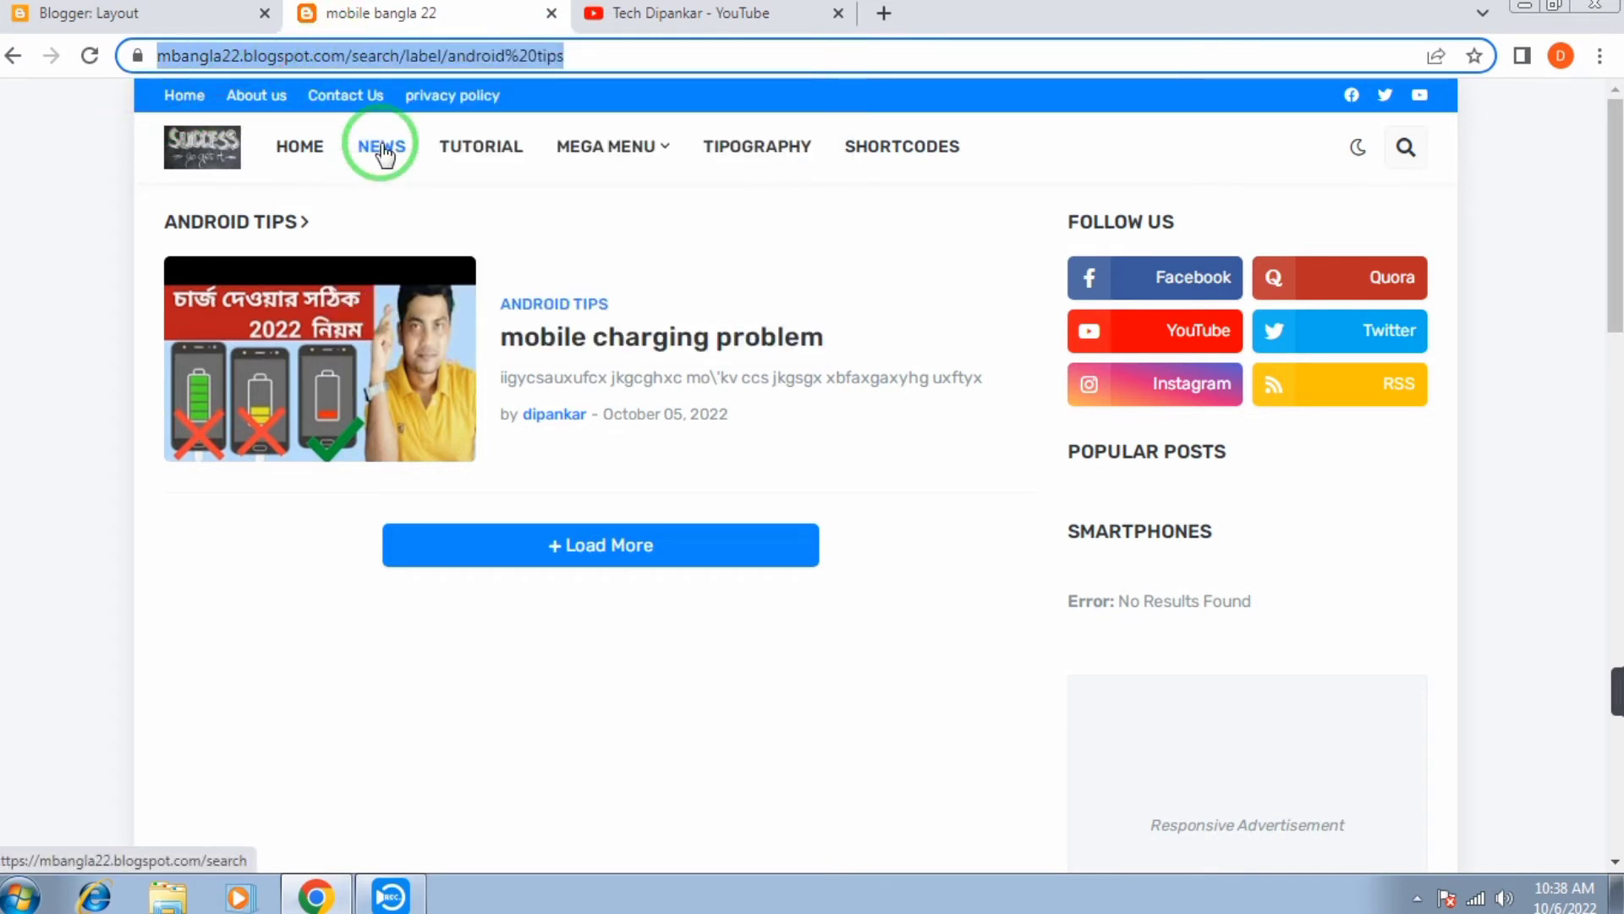
- In the Blogger layout's Header Menu link list, change the Mega Menu item's site name to android tips
left_click(103, 19)
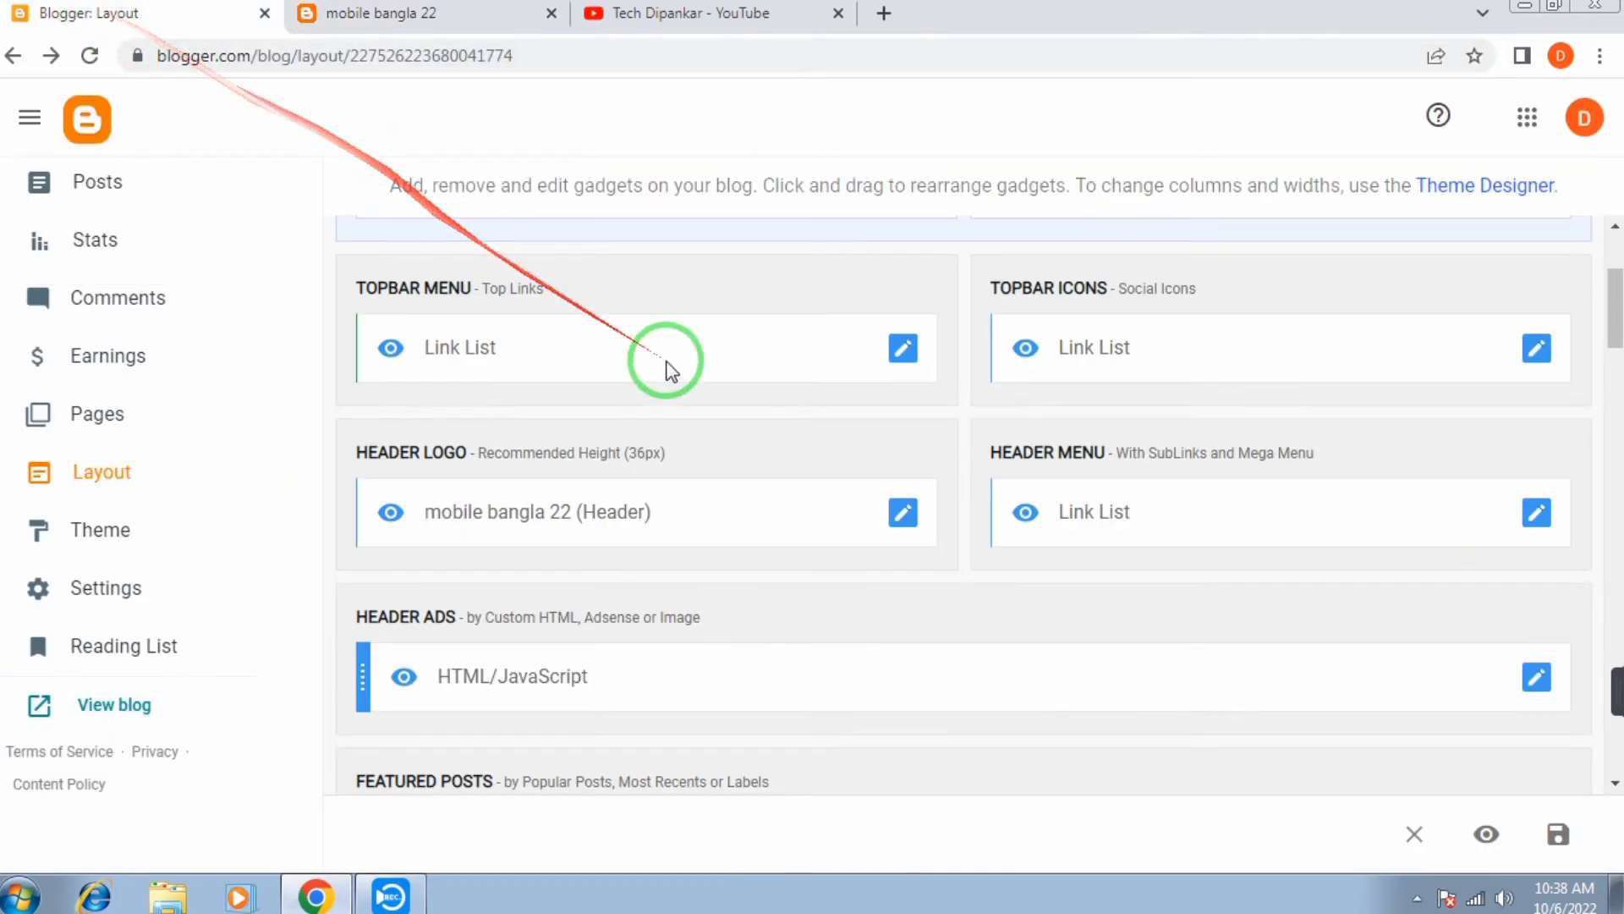
left_click(1534, 514)
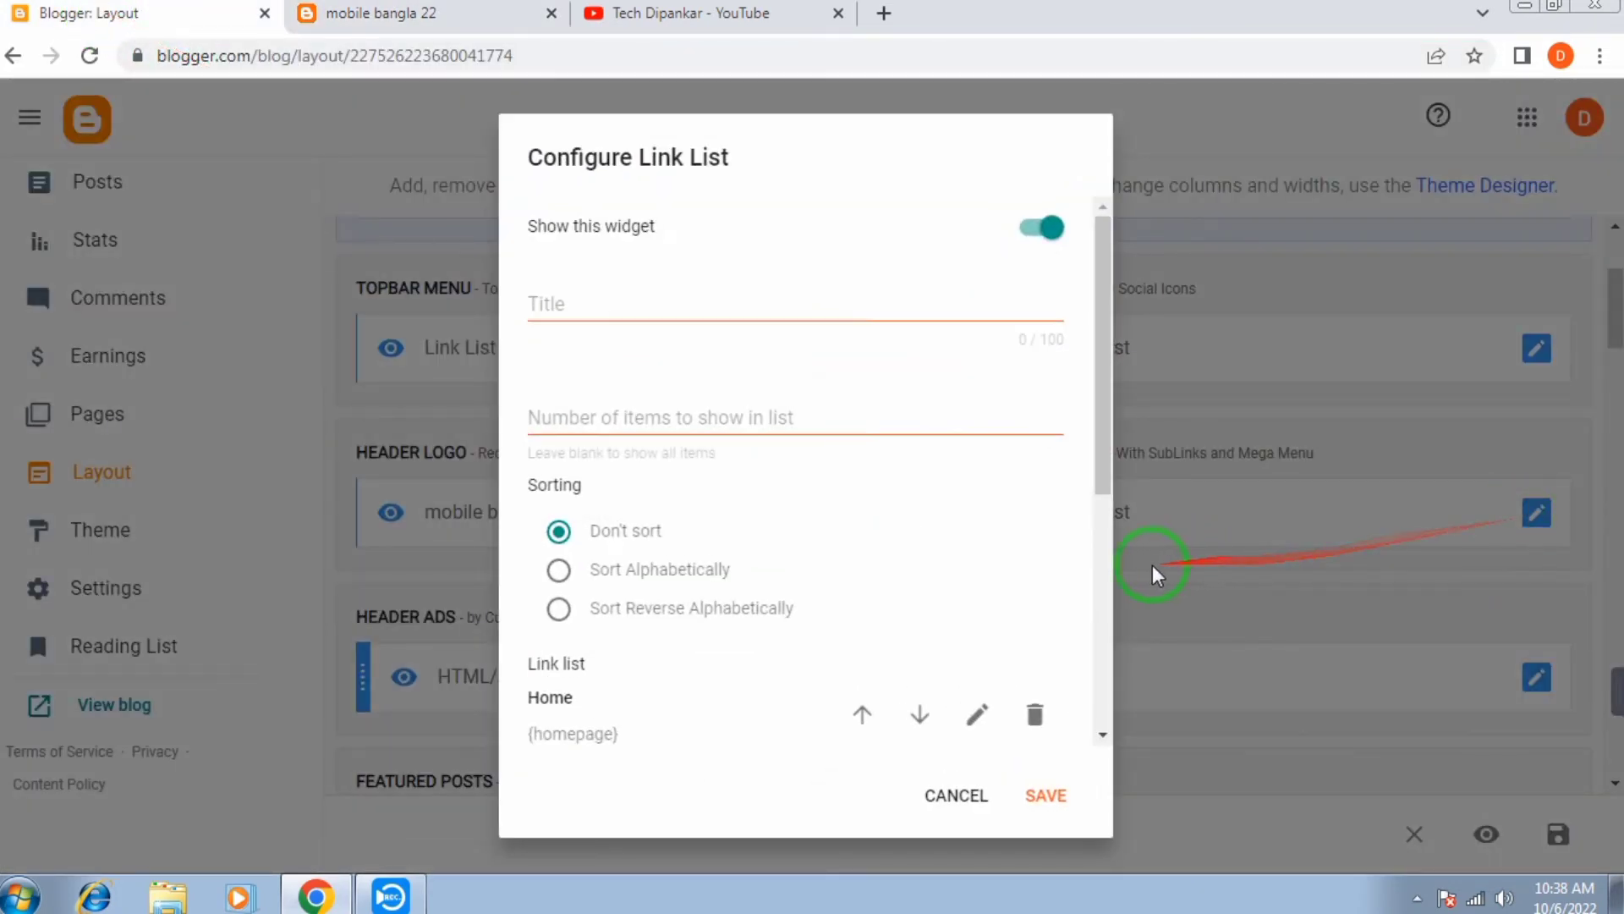
left_click_drag(1105, 465, 1120, 707)
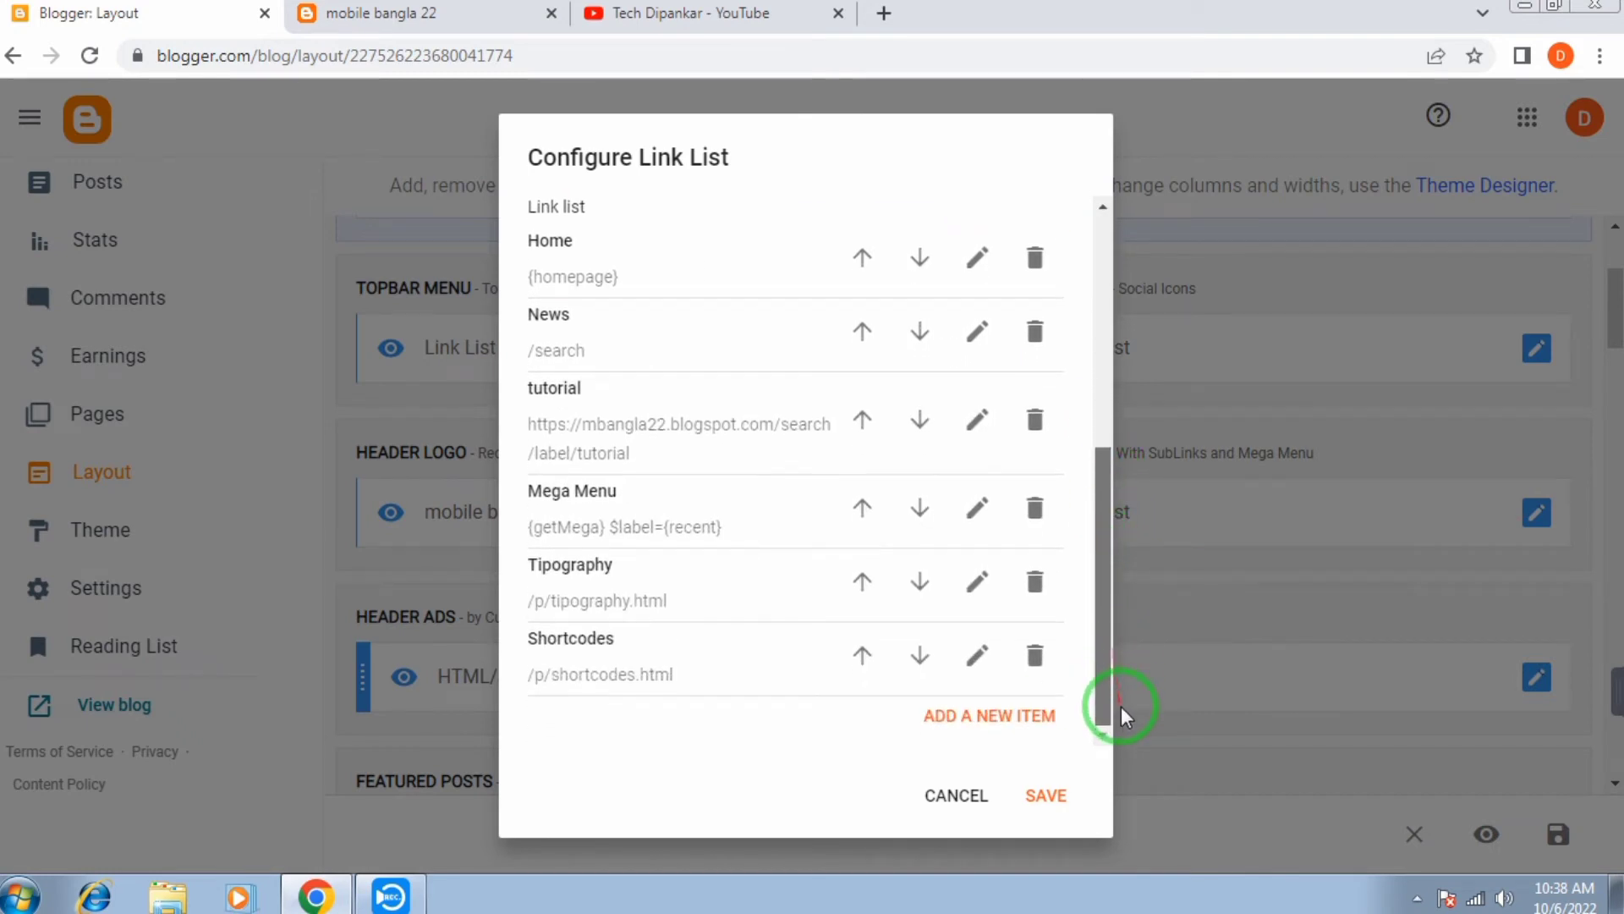
left_click(981, 512)
left_click(708, 551)
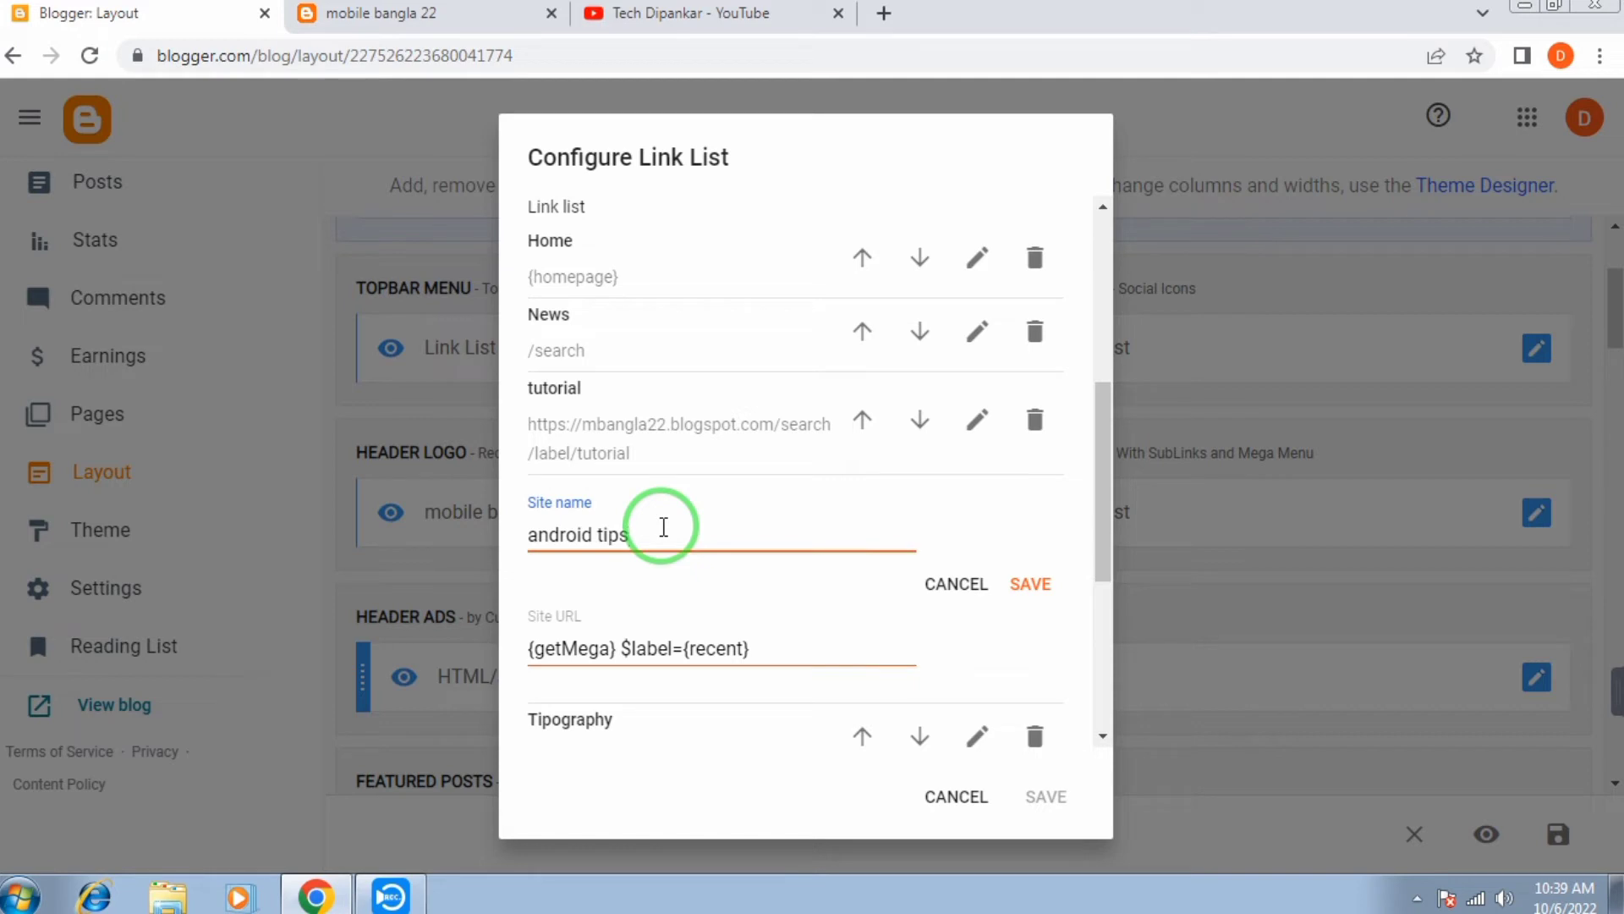
- Replace the android tips item's site URL with the copied link ending in /search/label/android%20tips, and save the item, link list and layout
left_click(769, 647)
key("BackSpace")
key("BackSpace")
key("BackSpace")
key("BackSpace")
key("BackSpace")
key("BackSpace")
key("BackSpace")
key("BackSpace")
key("BackSpace")
key("BackSpace")
key("BackSpace")
key("BackSpace")
key("BackSpace")
key("BackSpace")
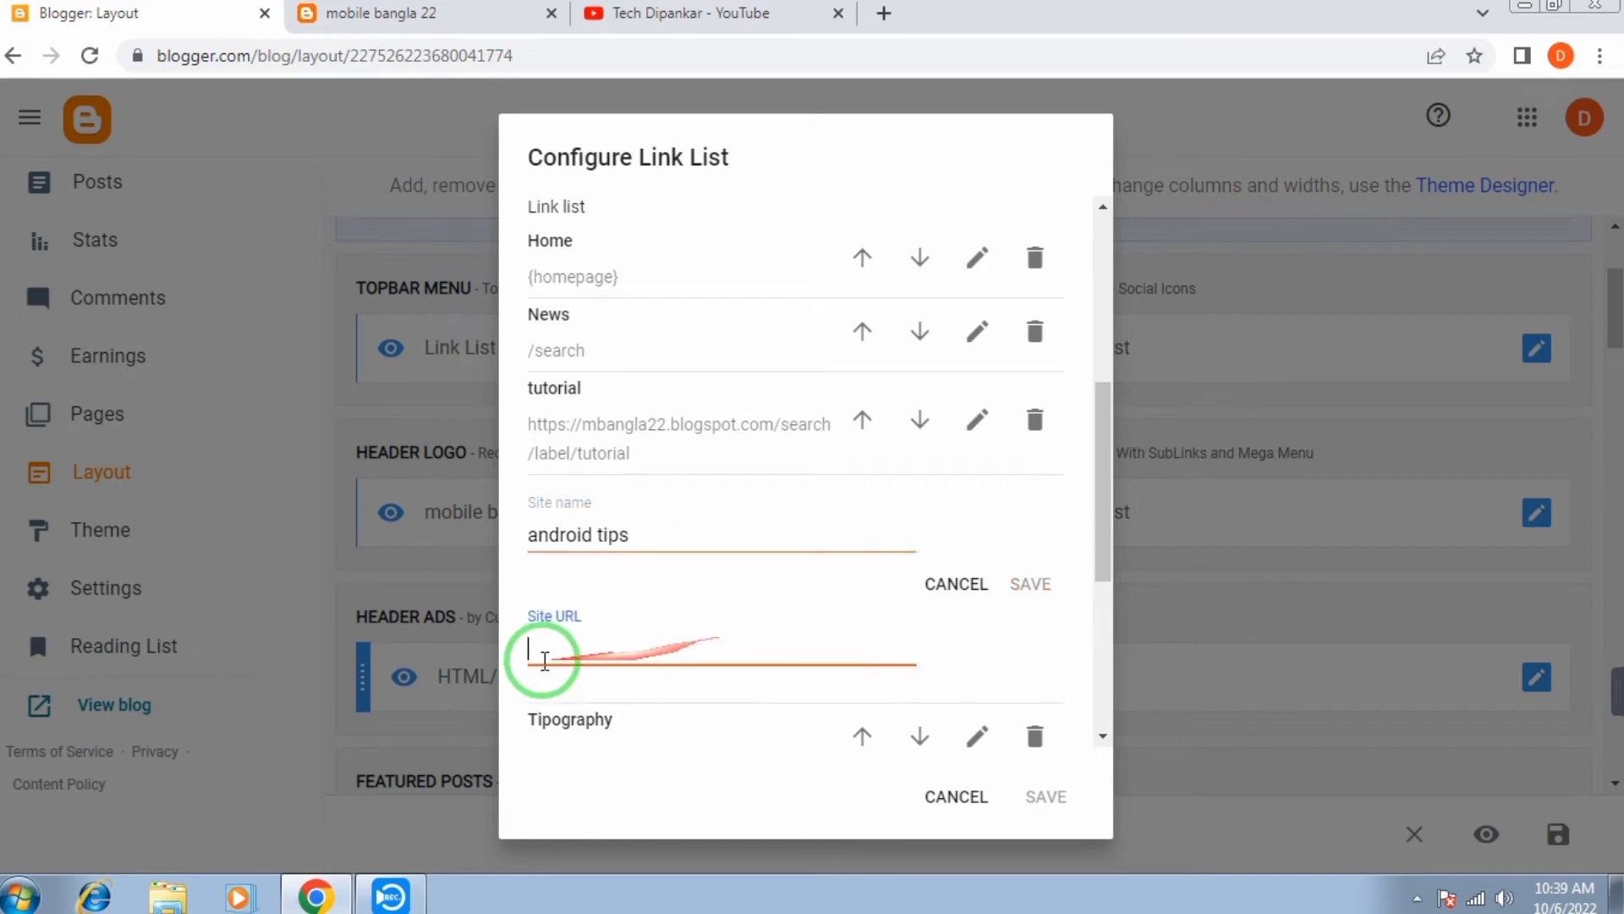
right_click(545, 635)
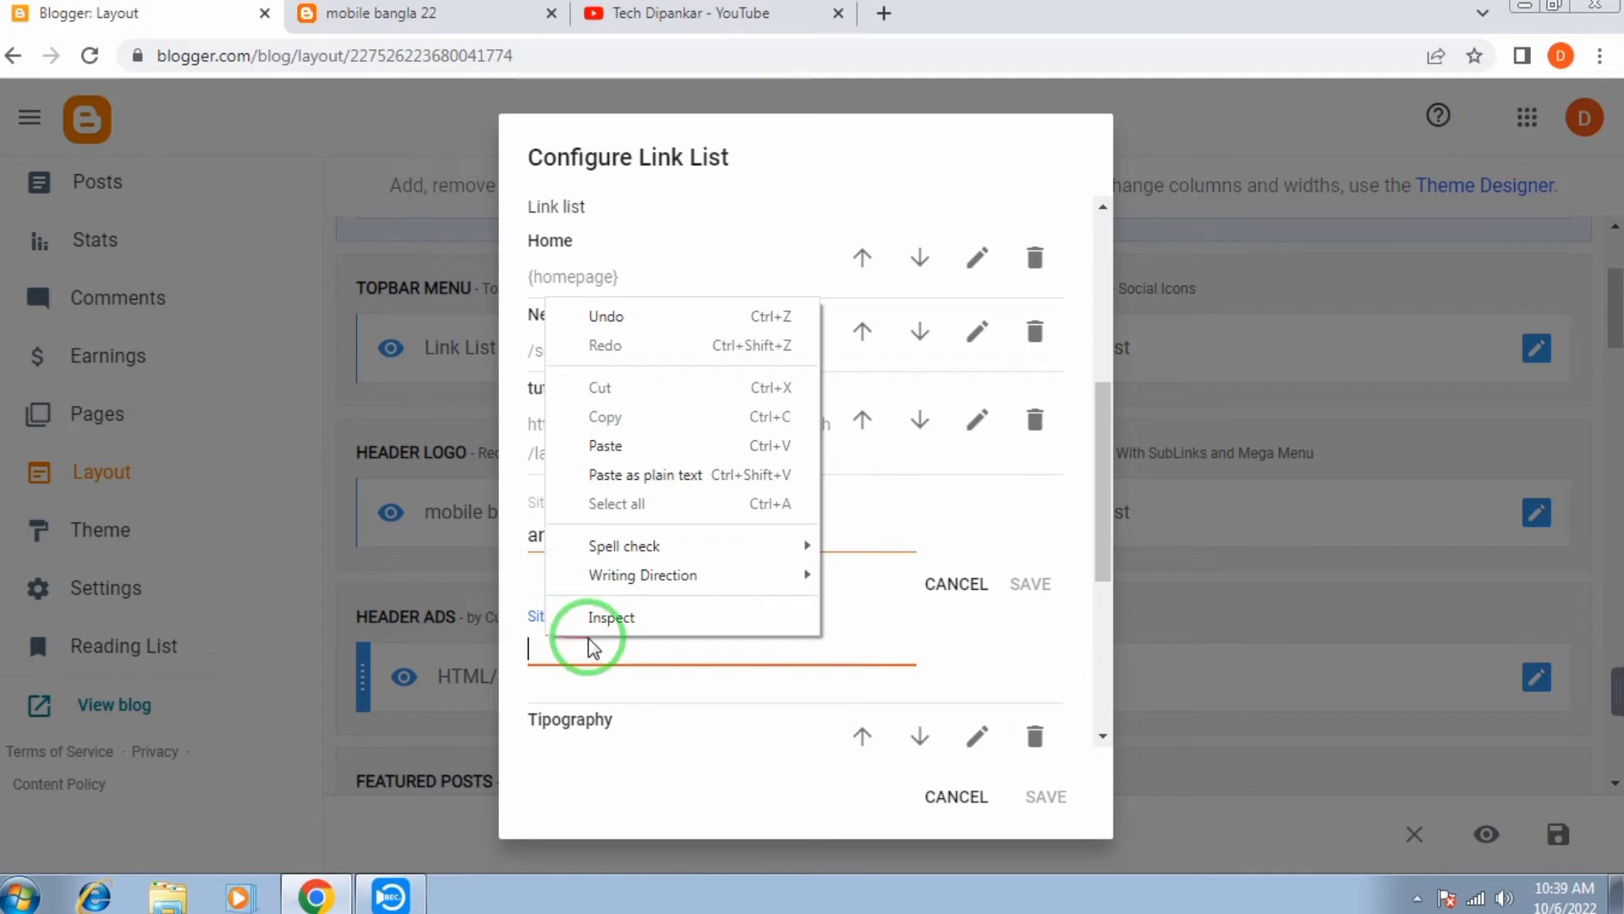
left_click(606, 446)
left_click(1055, 602)
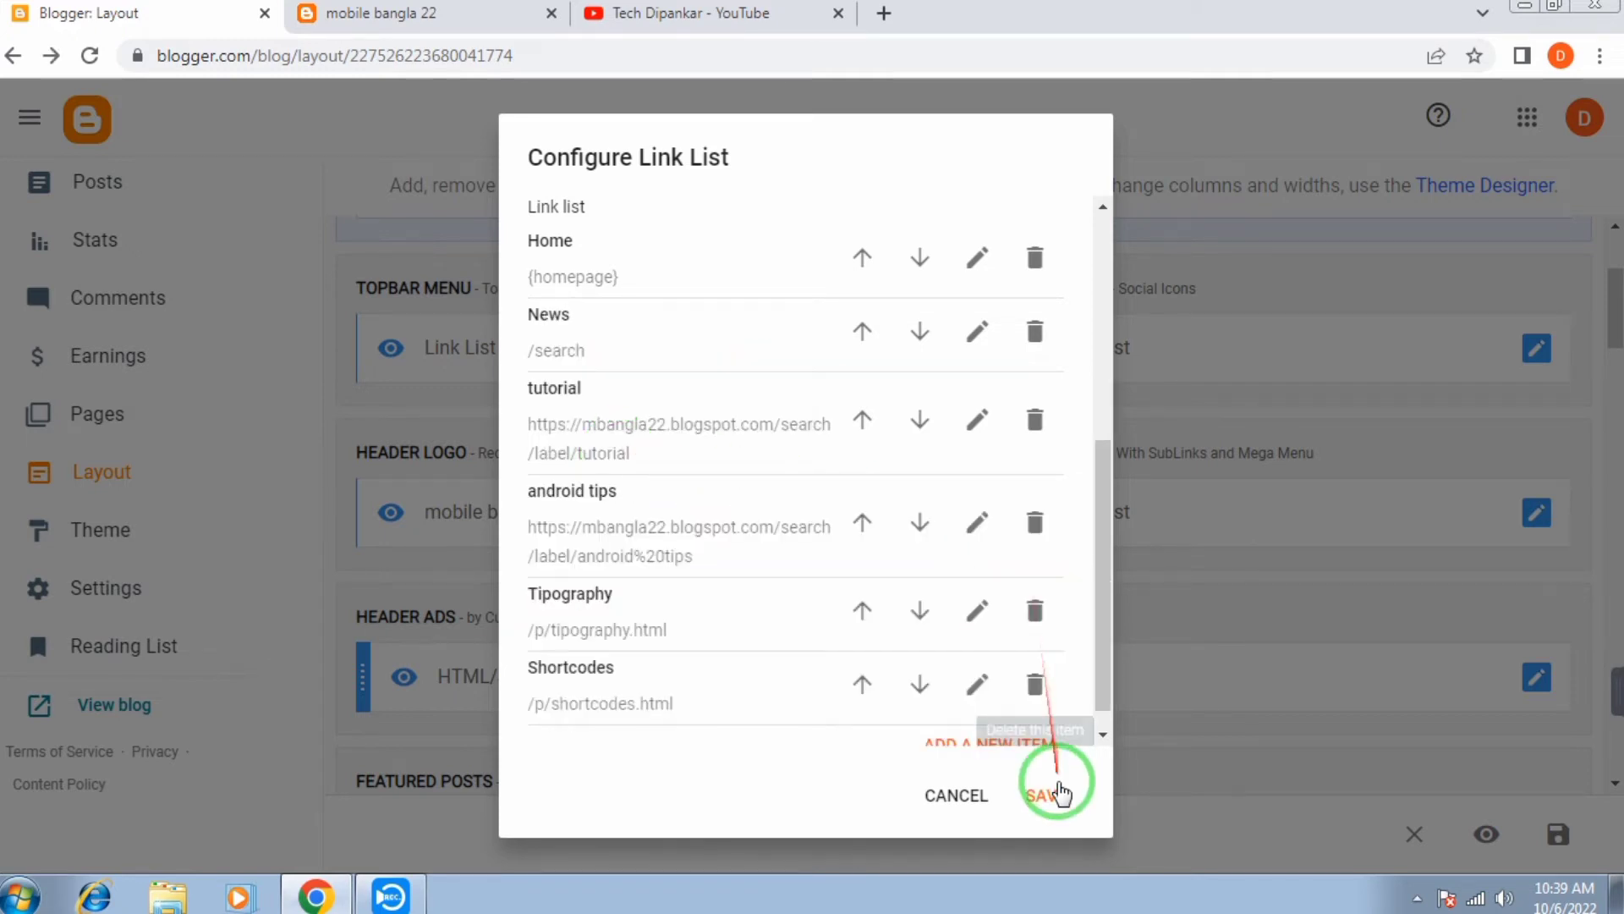
left_click(1046, 793)
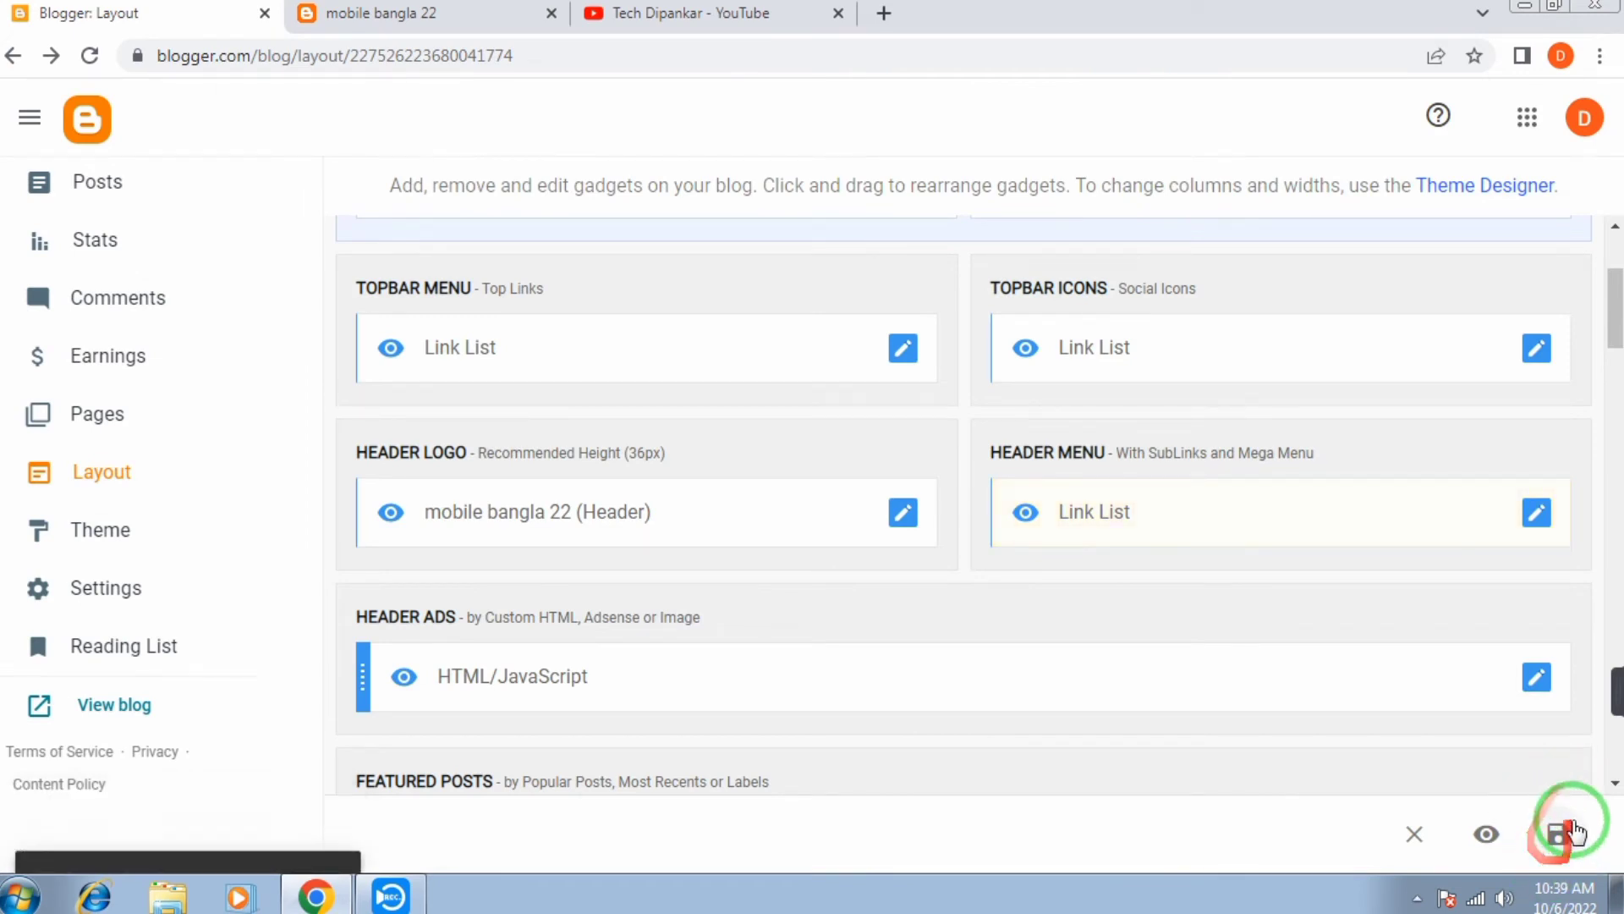
left_click(1561, 836)
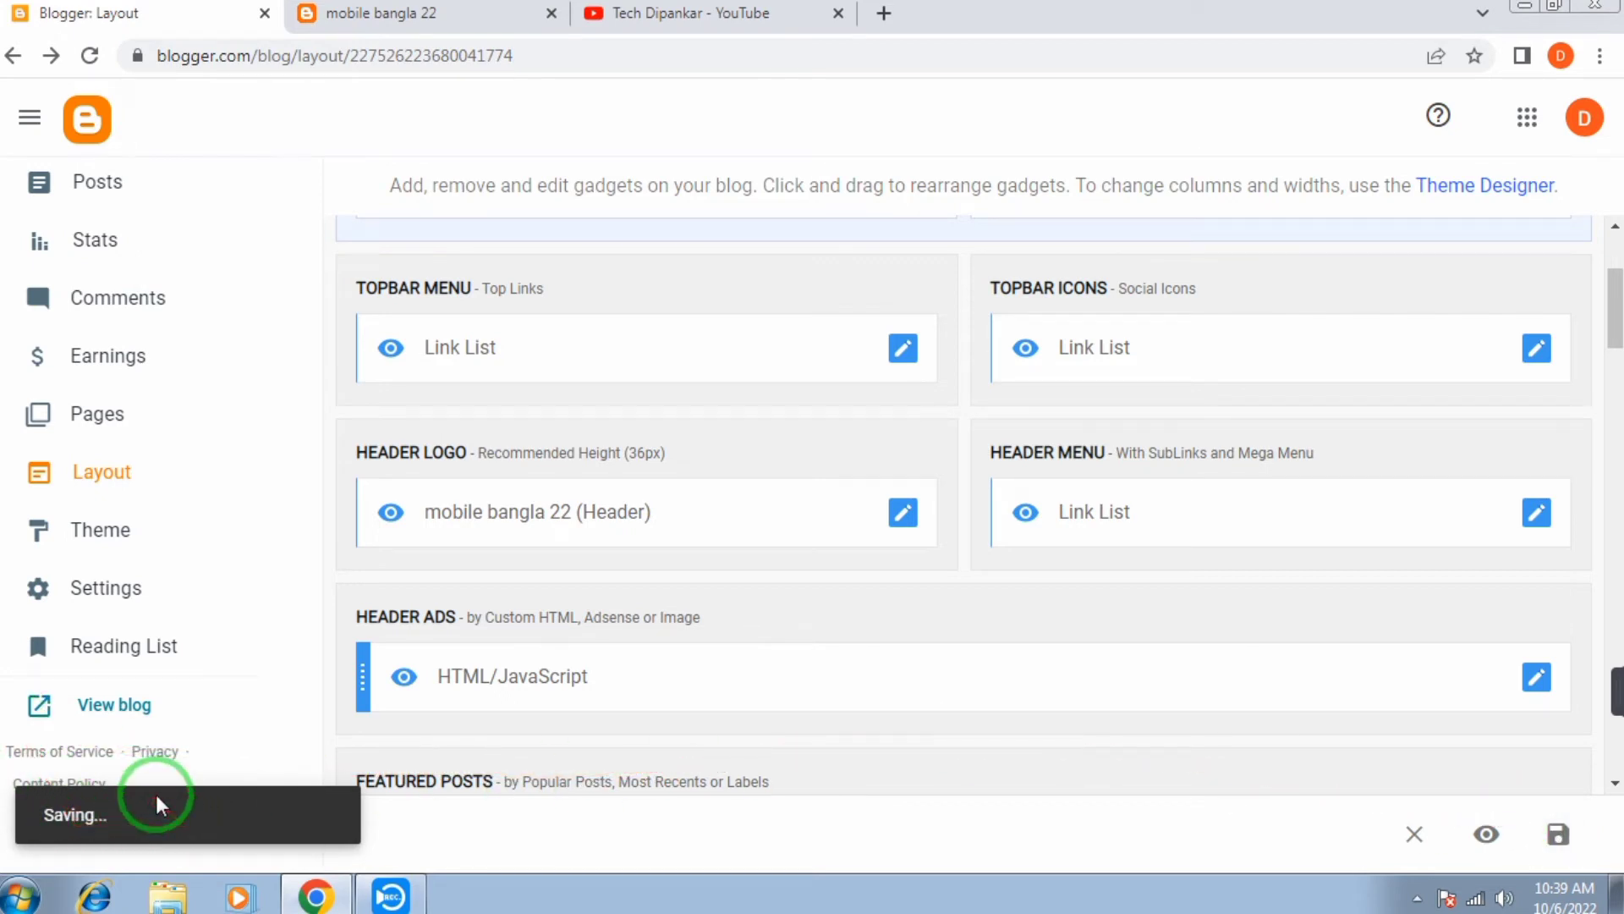
- View the live blog, reload its home page and open the Android Tips header menu link to check it
left_click(135, 715)
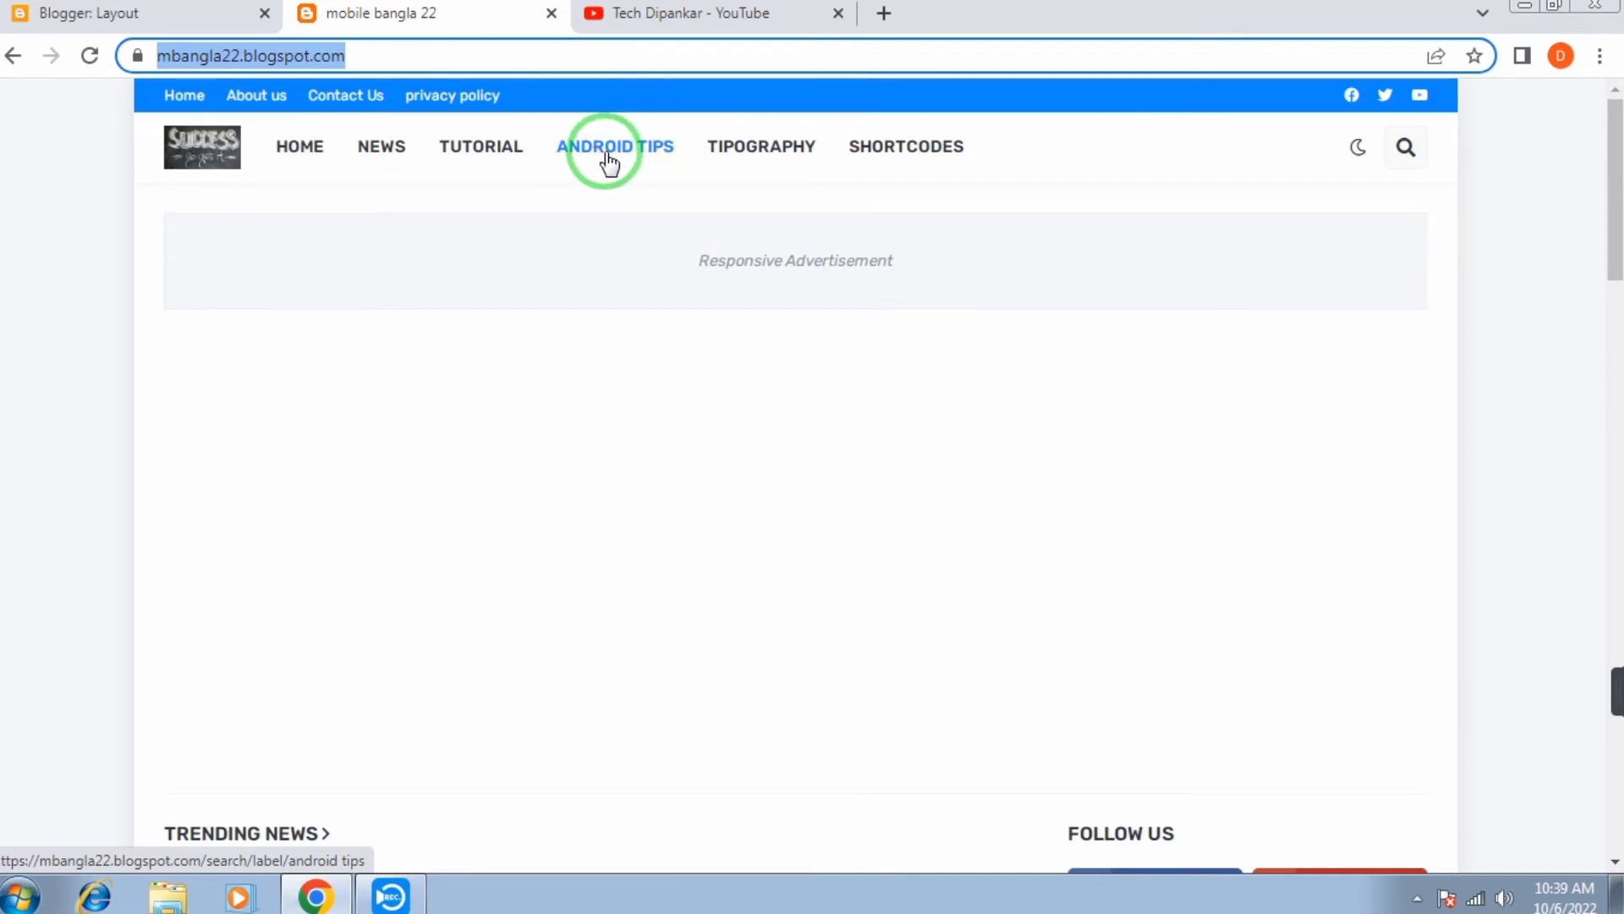
left_click(288, 160)
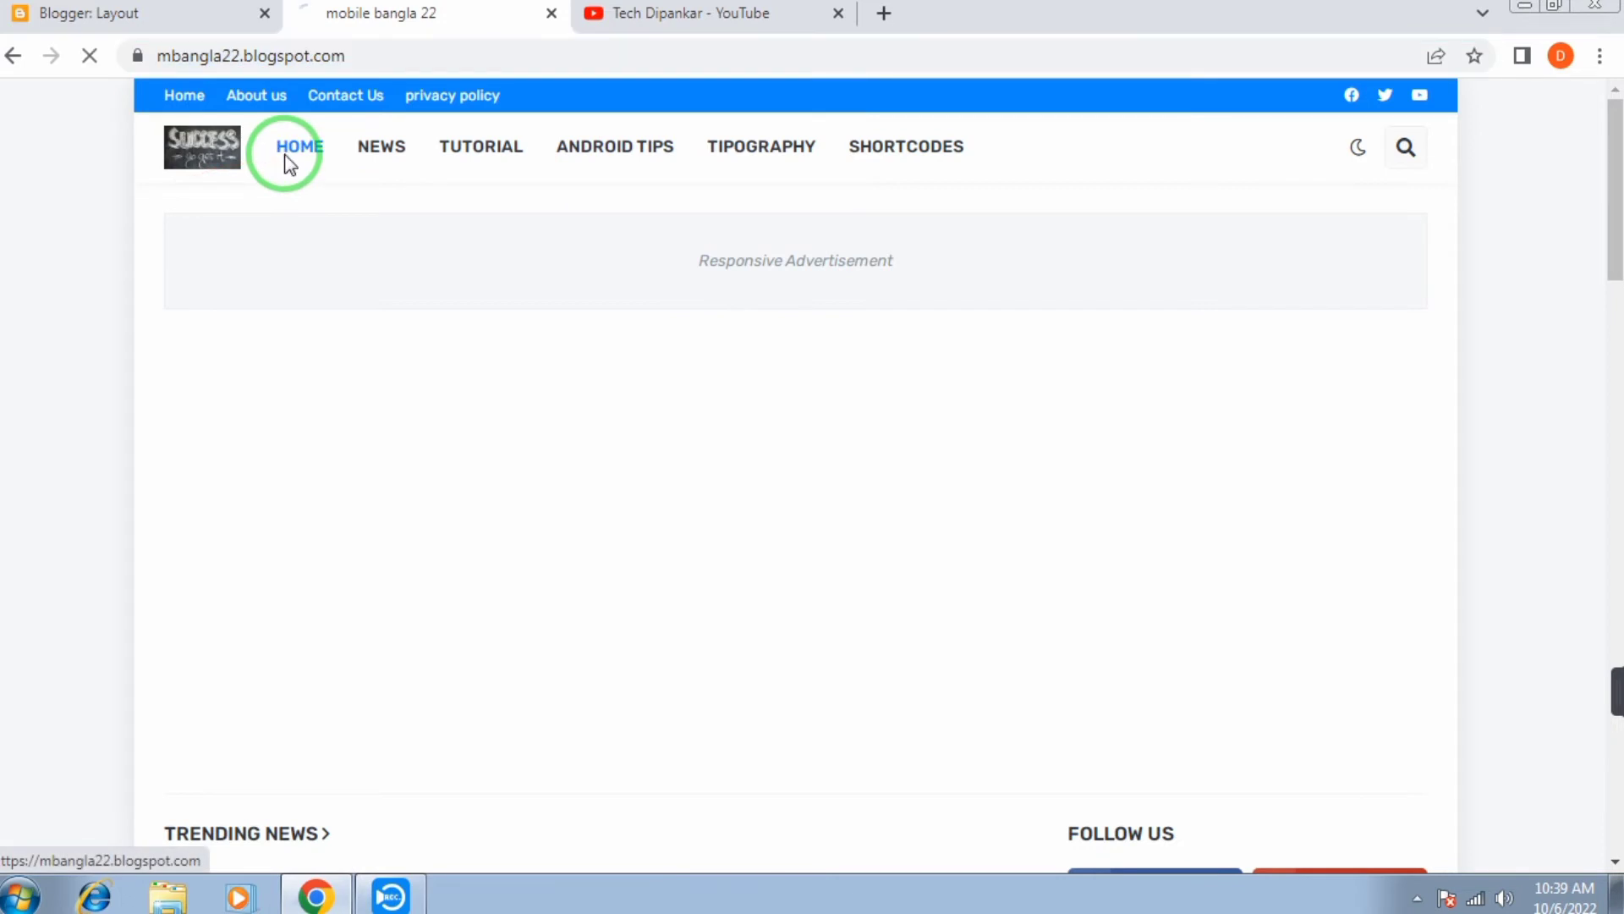
left_click(606, 155)
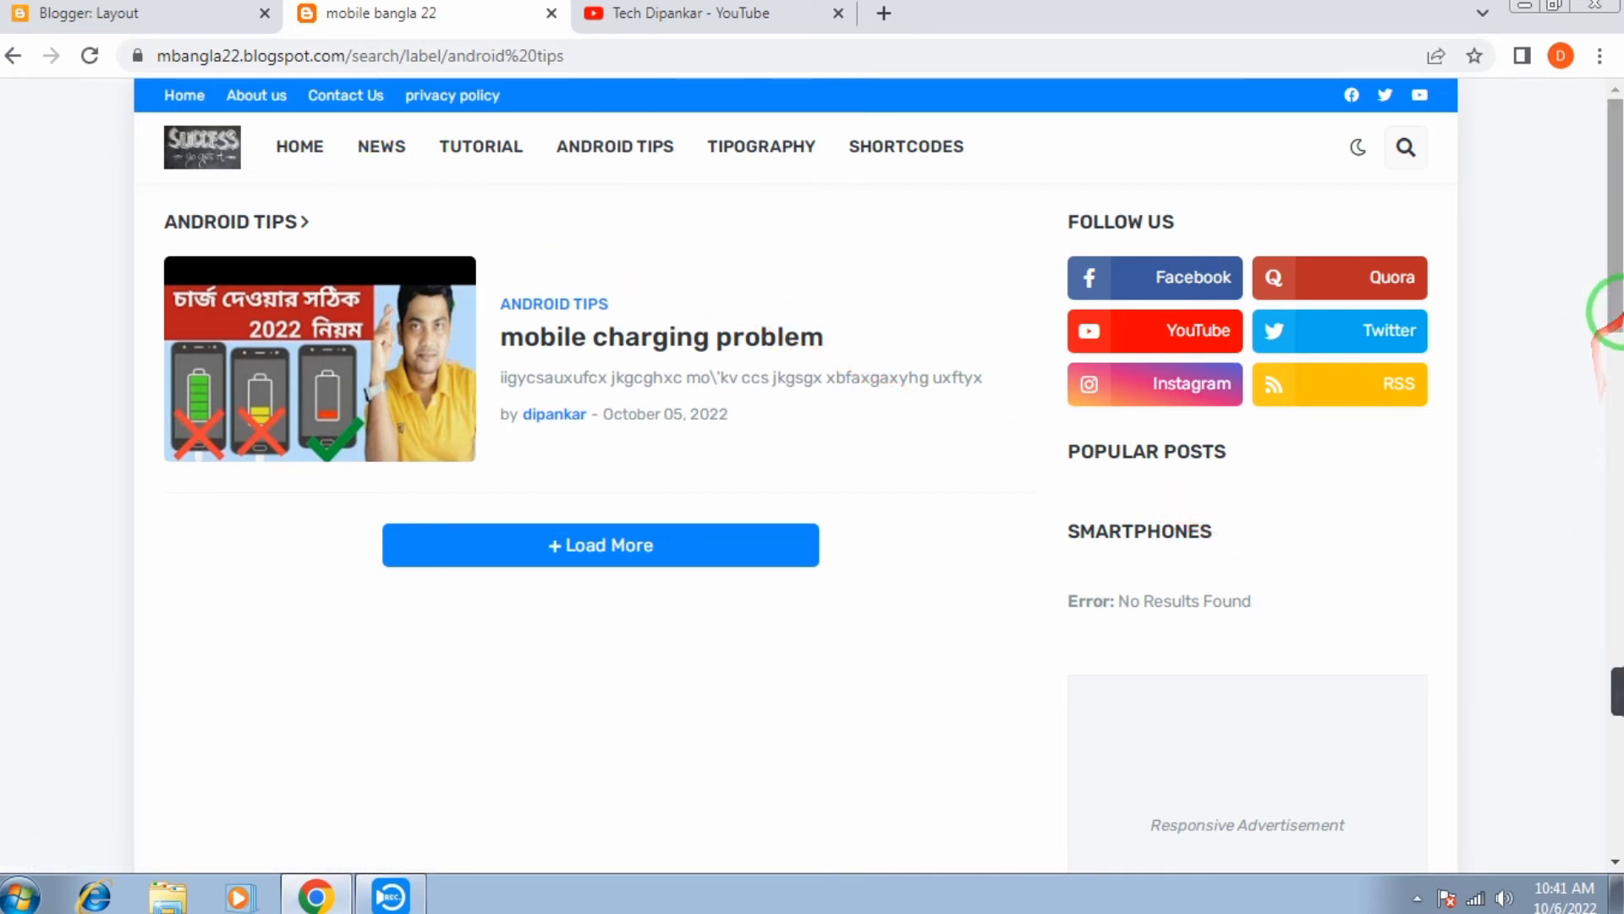
- Open the news label page from the blog's Main Tags and copy its page address
left_click_drag(1612, 320, 1597, 626)
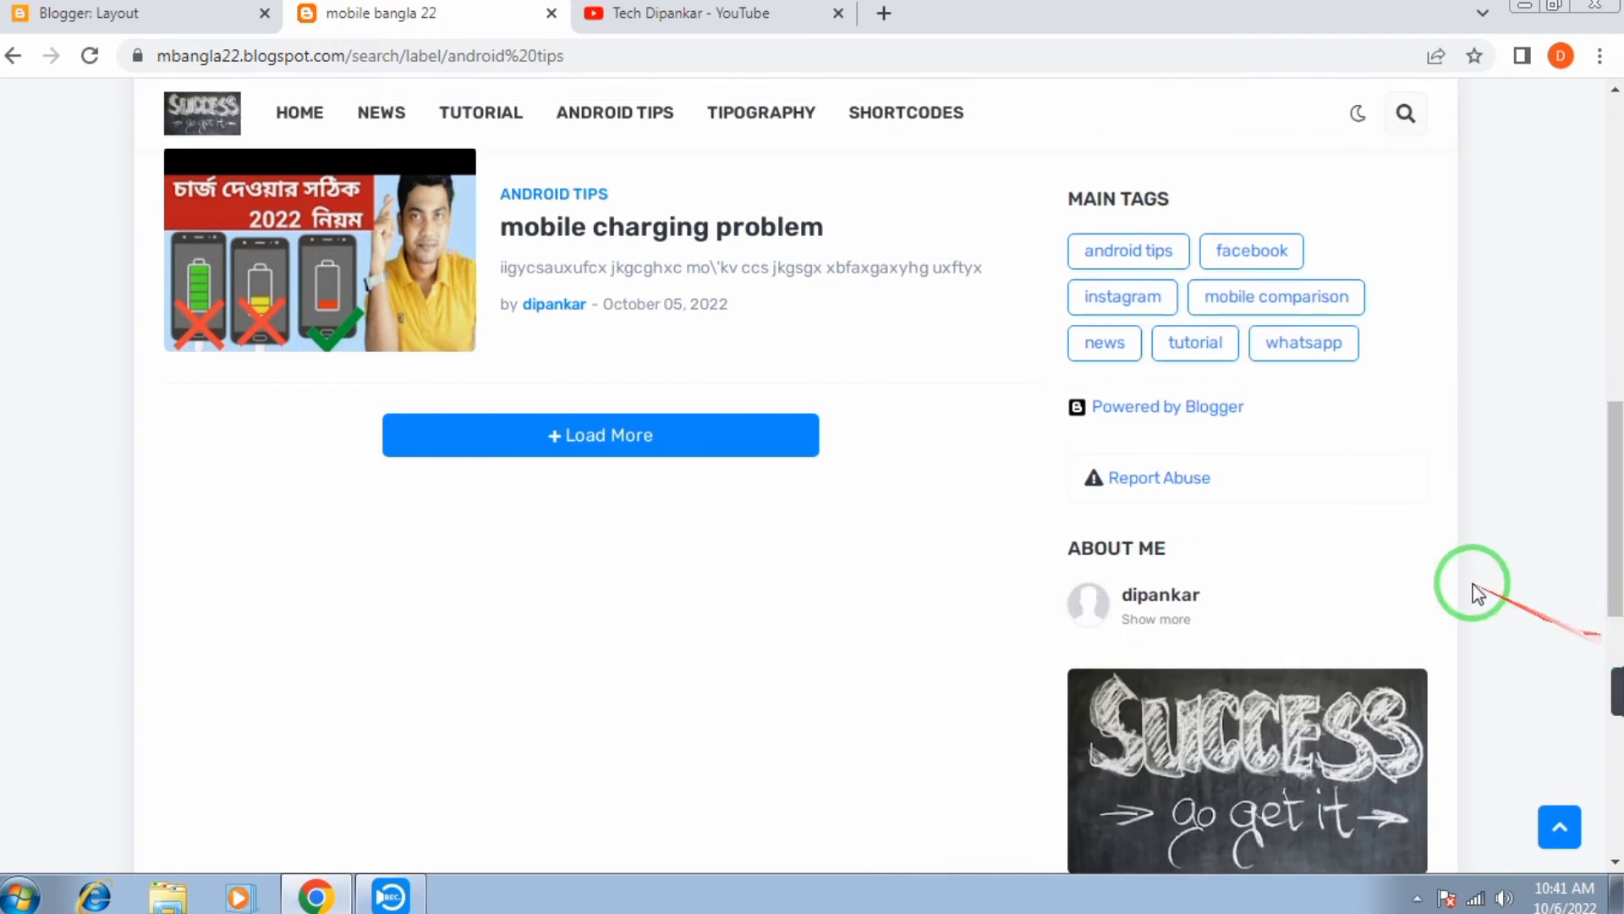
scroll(1473, 592, "down", 2)
left_click(1102, 204)
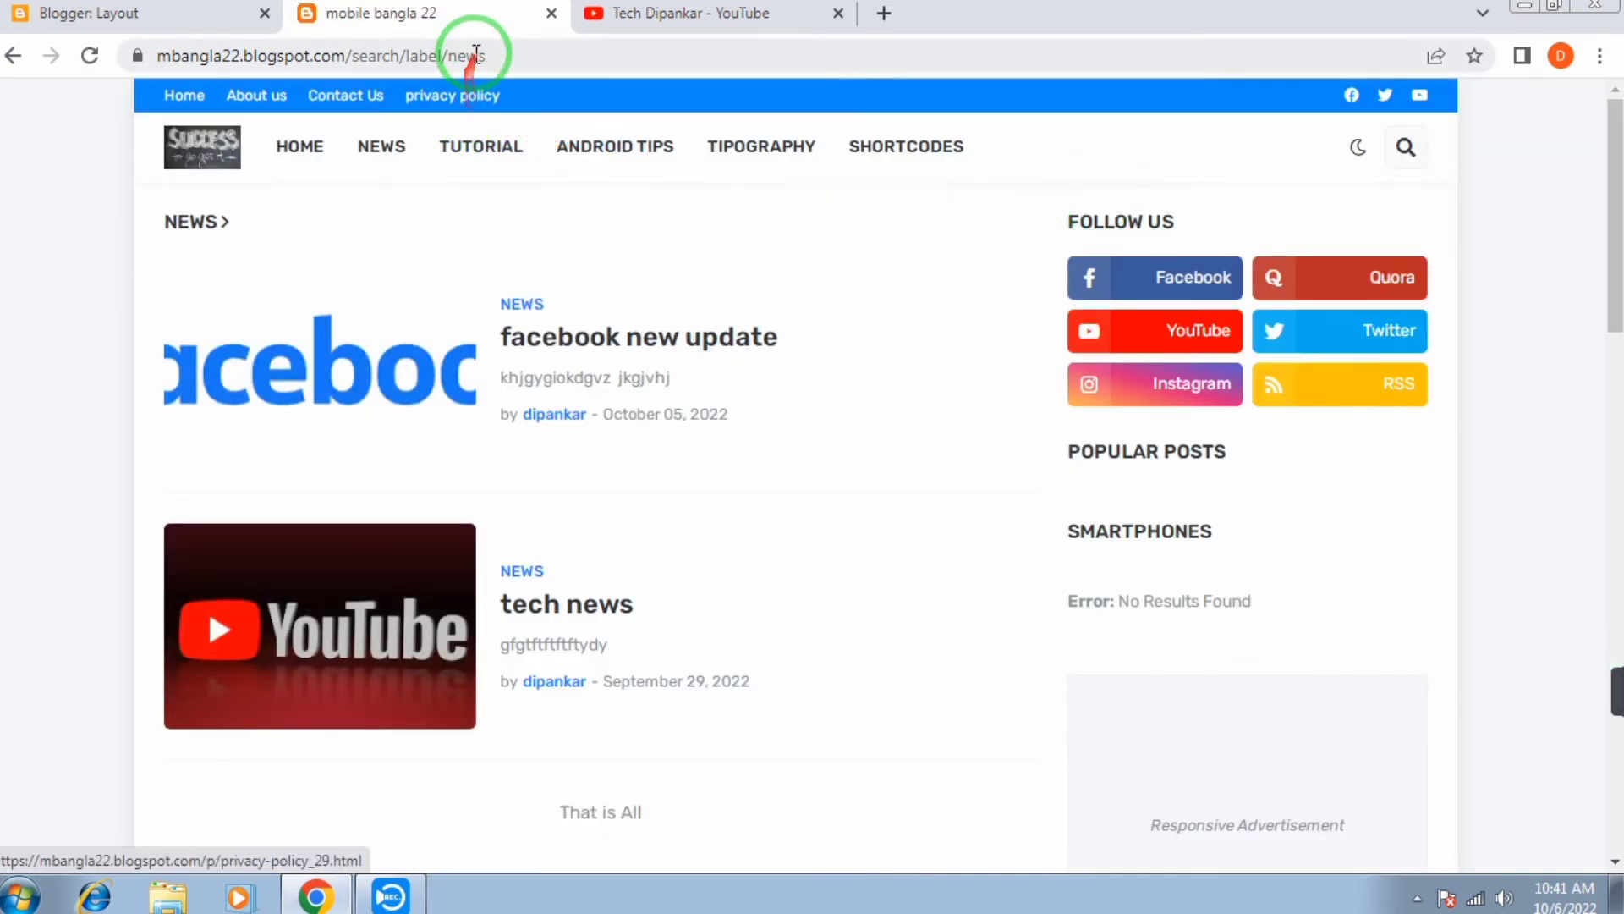
left_click_drag(487, 53, 95, 60)
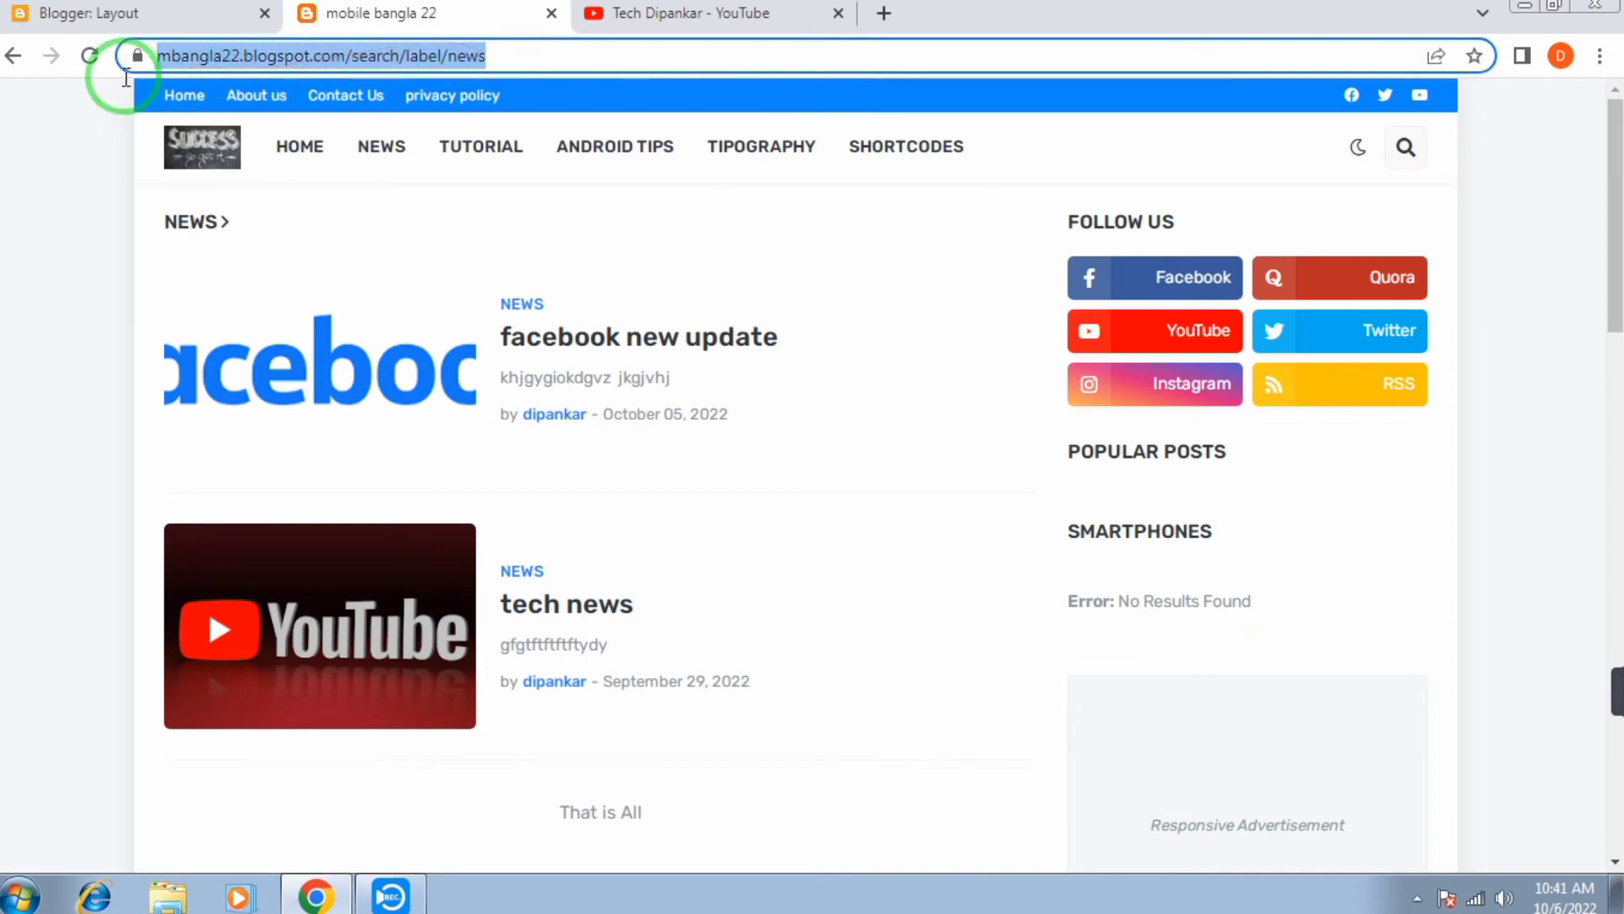
right_click(231, 63)
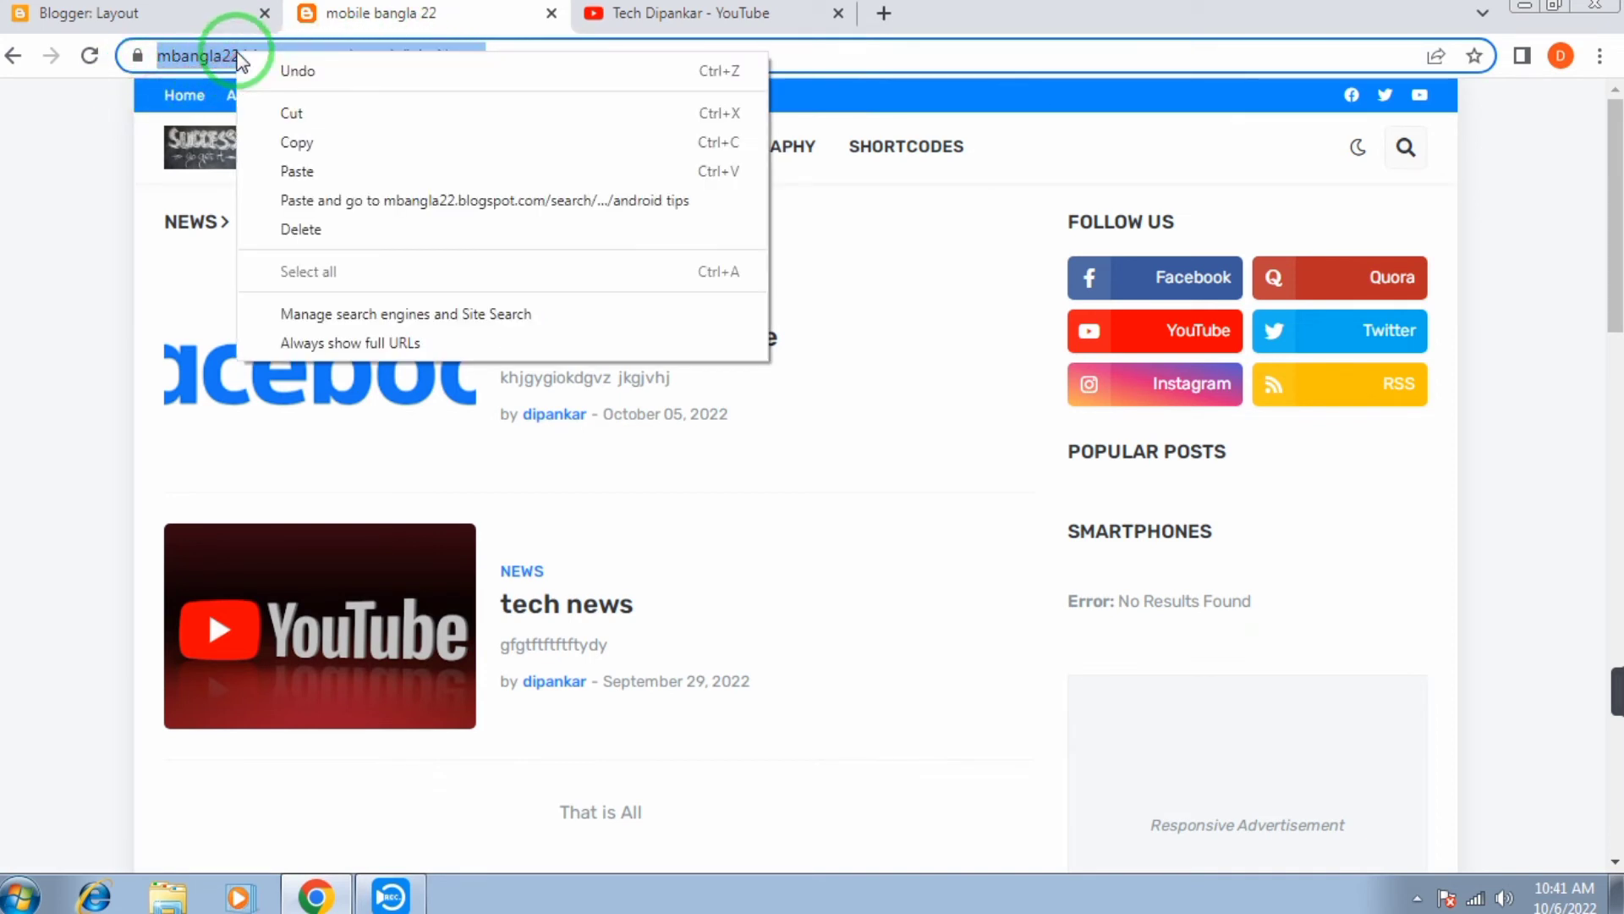
left_click(322, 138)
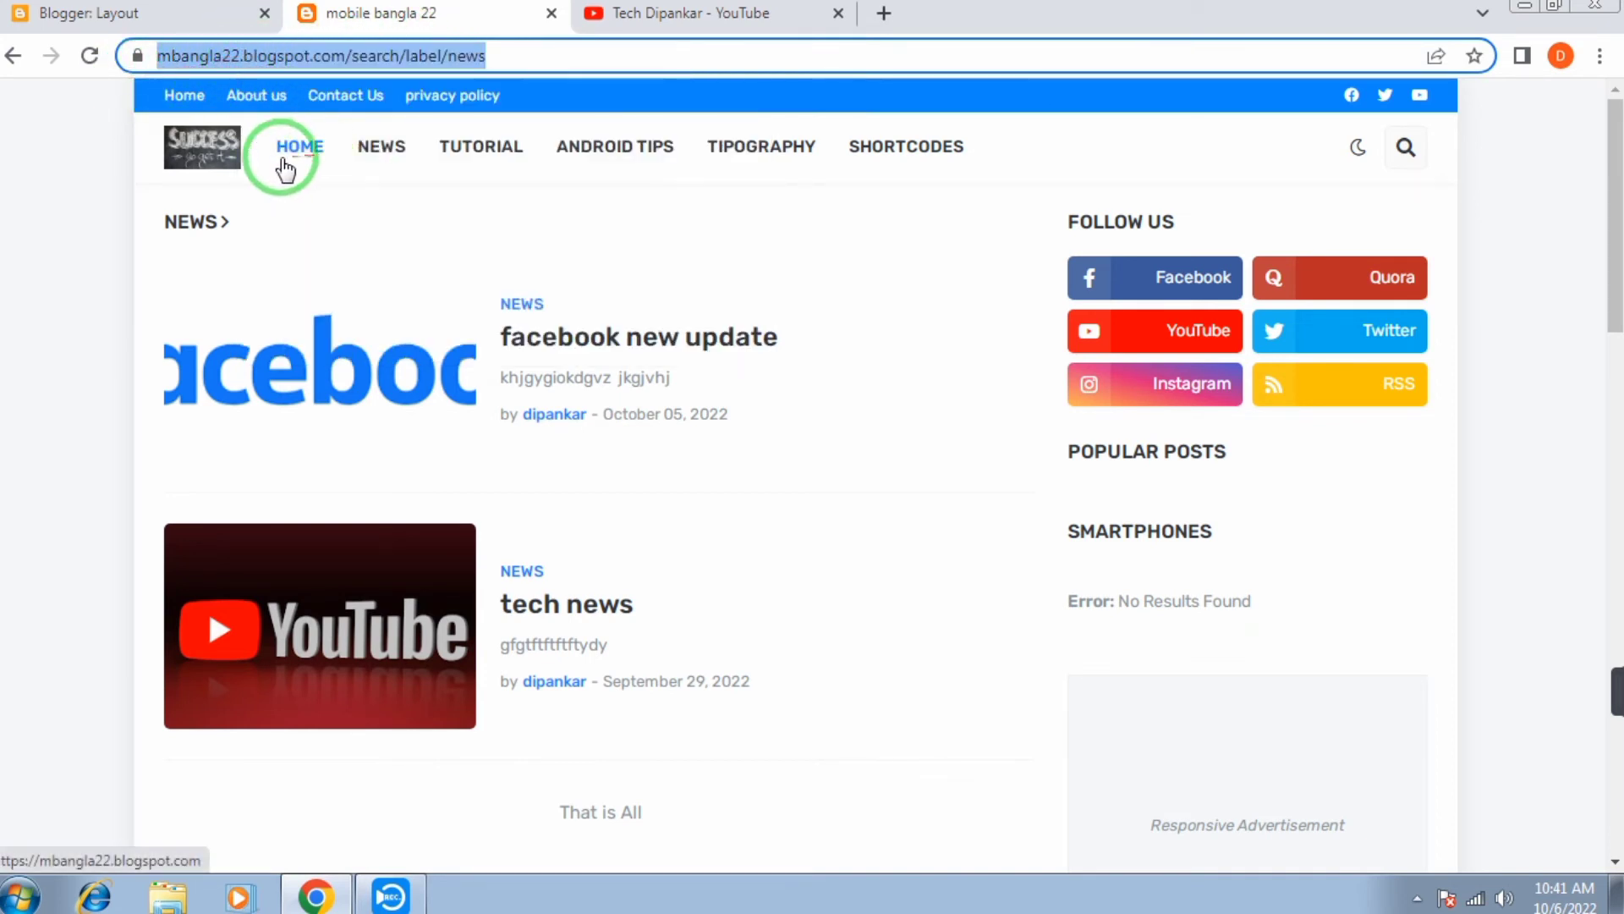
- In the Header Menu link list, replace the News item's site URL with the copied link ending in /search/label/news, and save list and layout
left_click(71, 14)
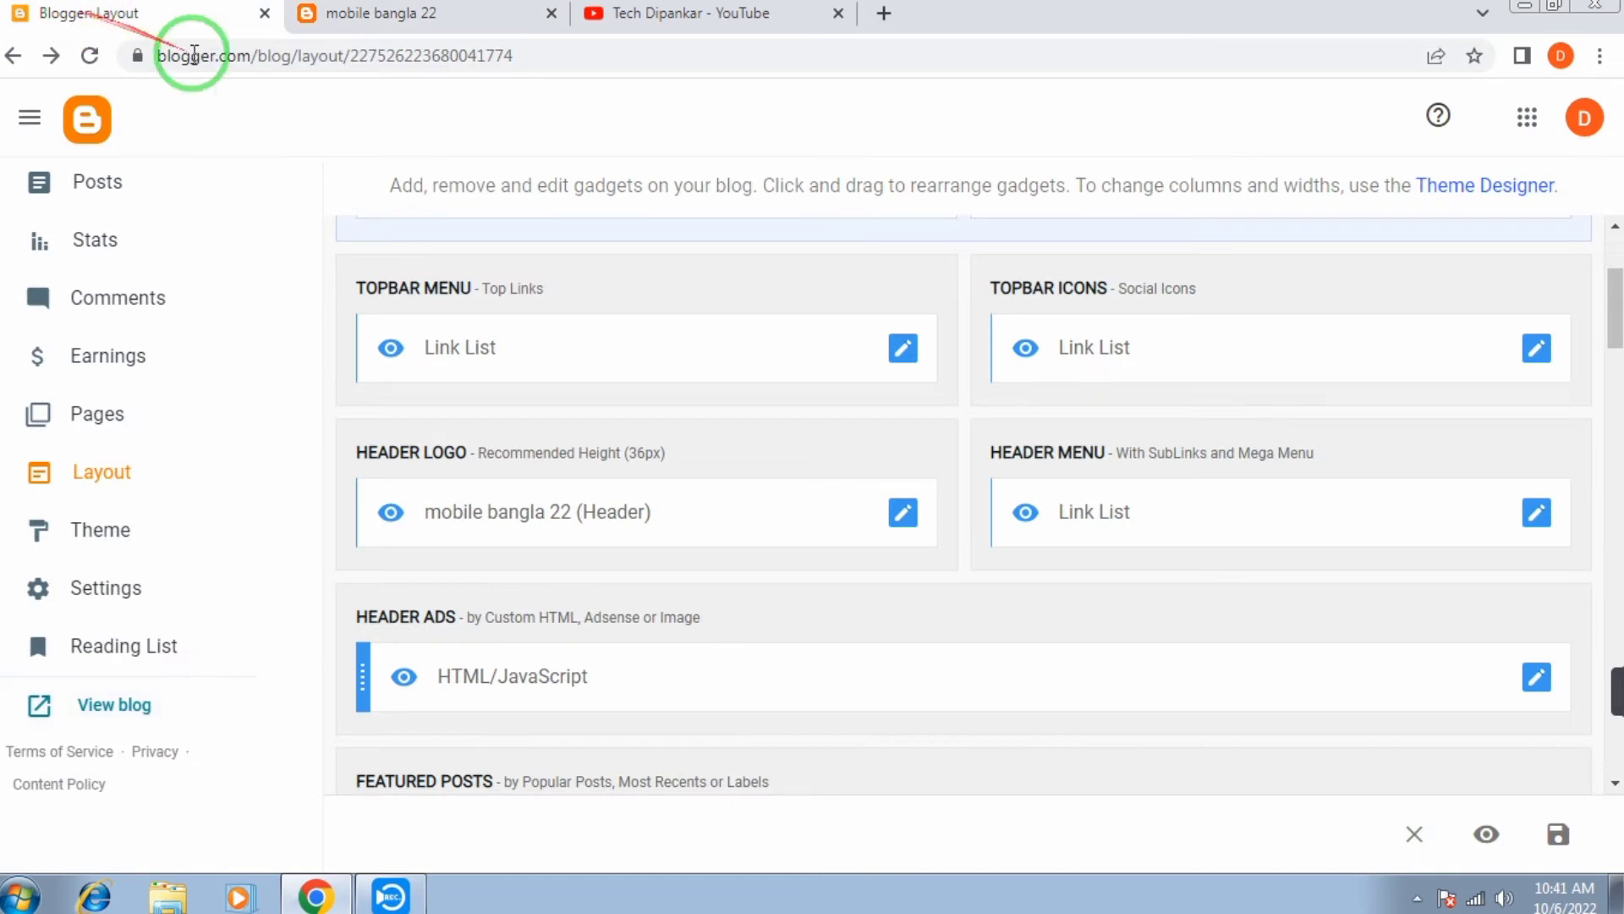
left_click(1533, 512)
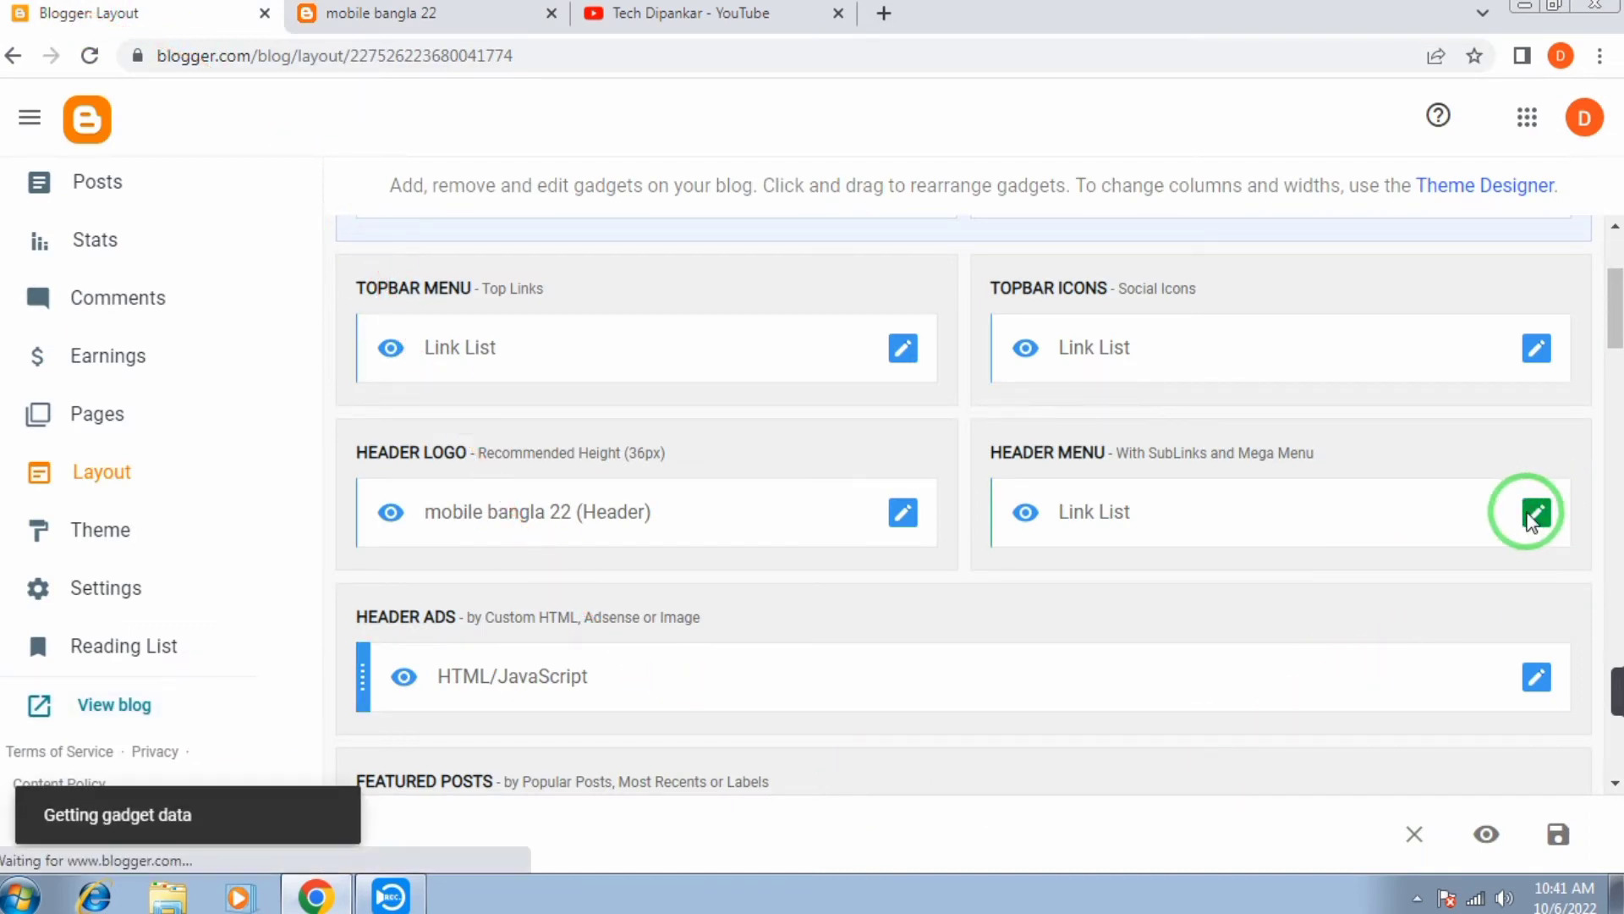
left_click_drag(1109, 485, 1079, 708)
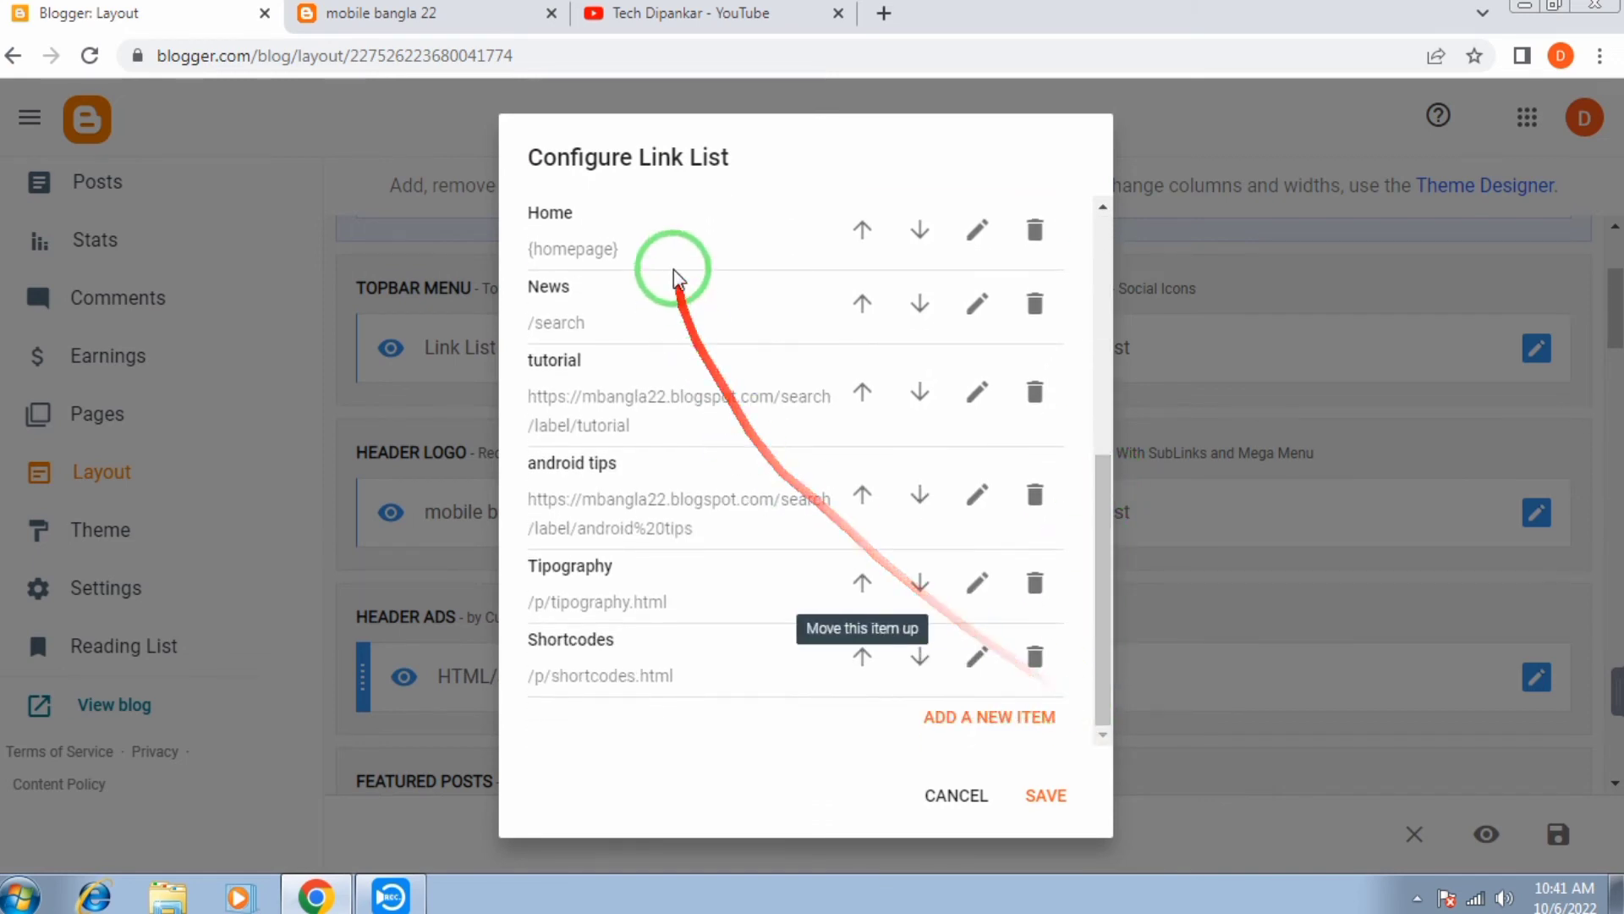
left_click(975, 315)
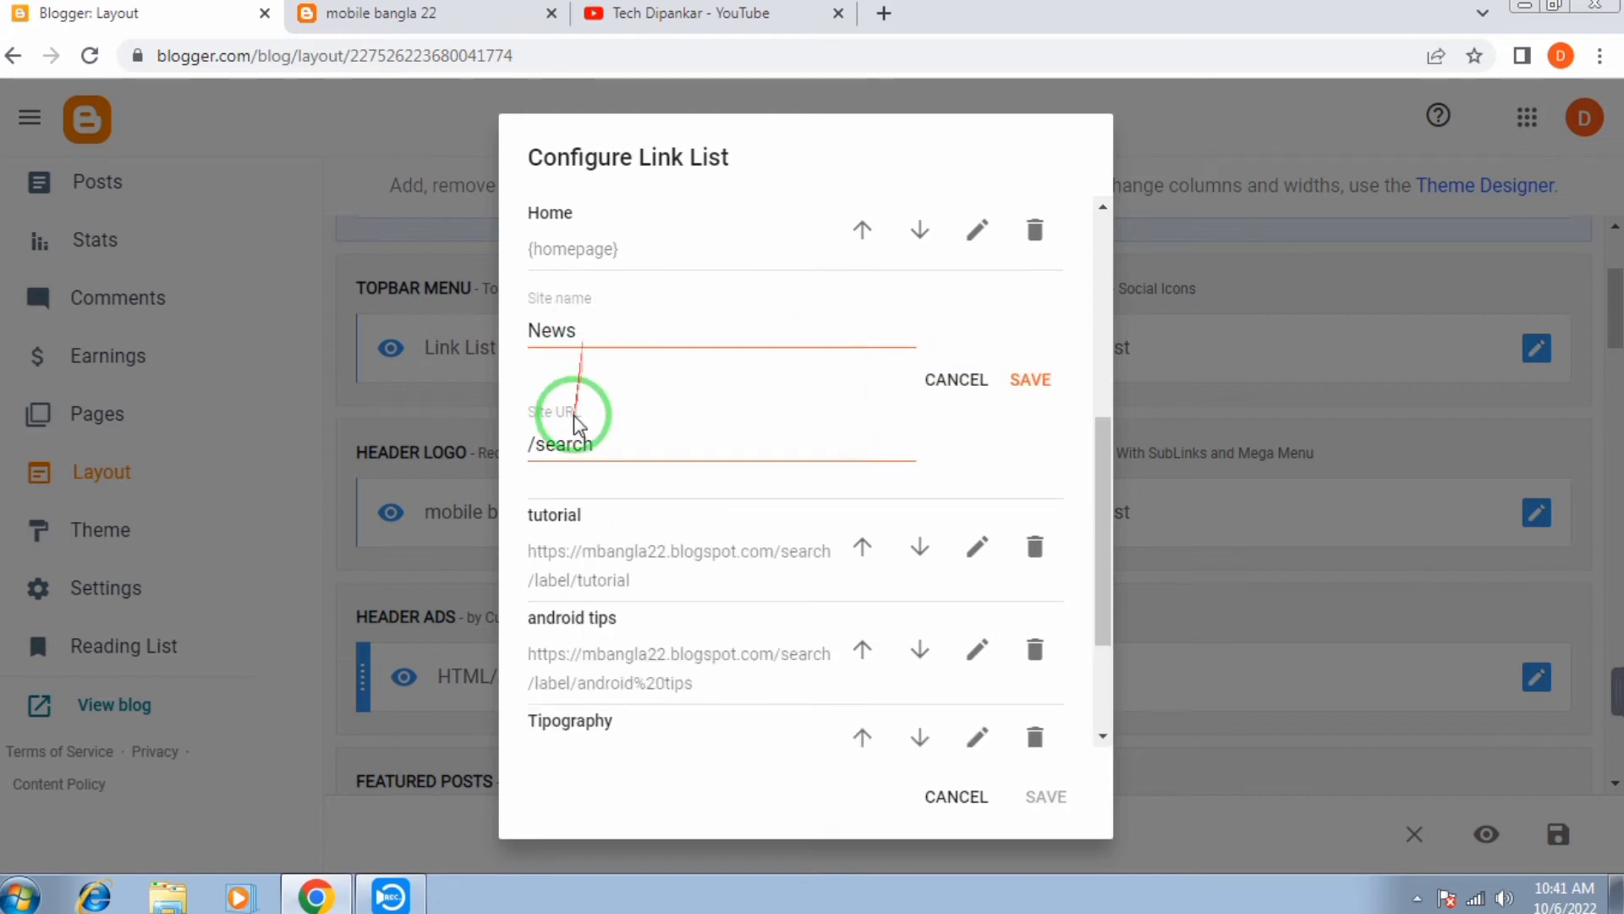
left_click(596, 444)
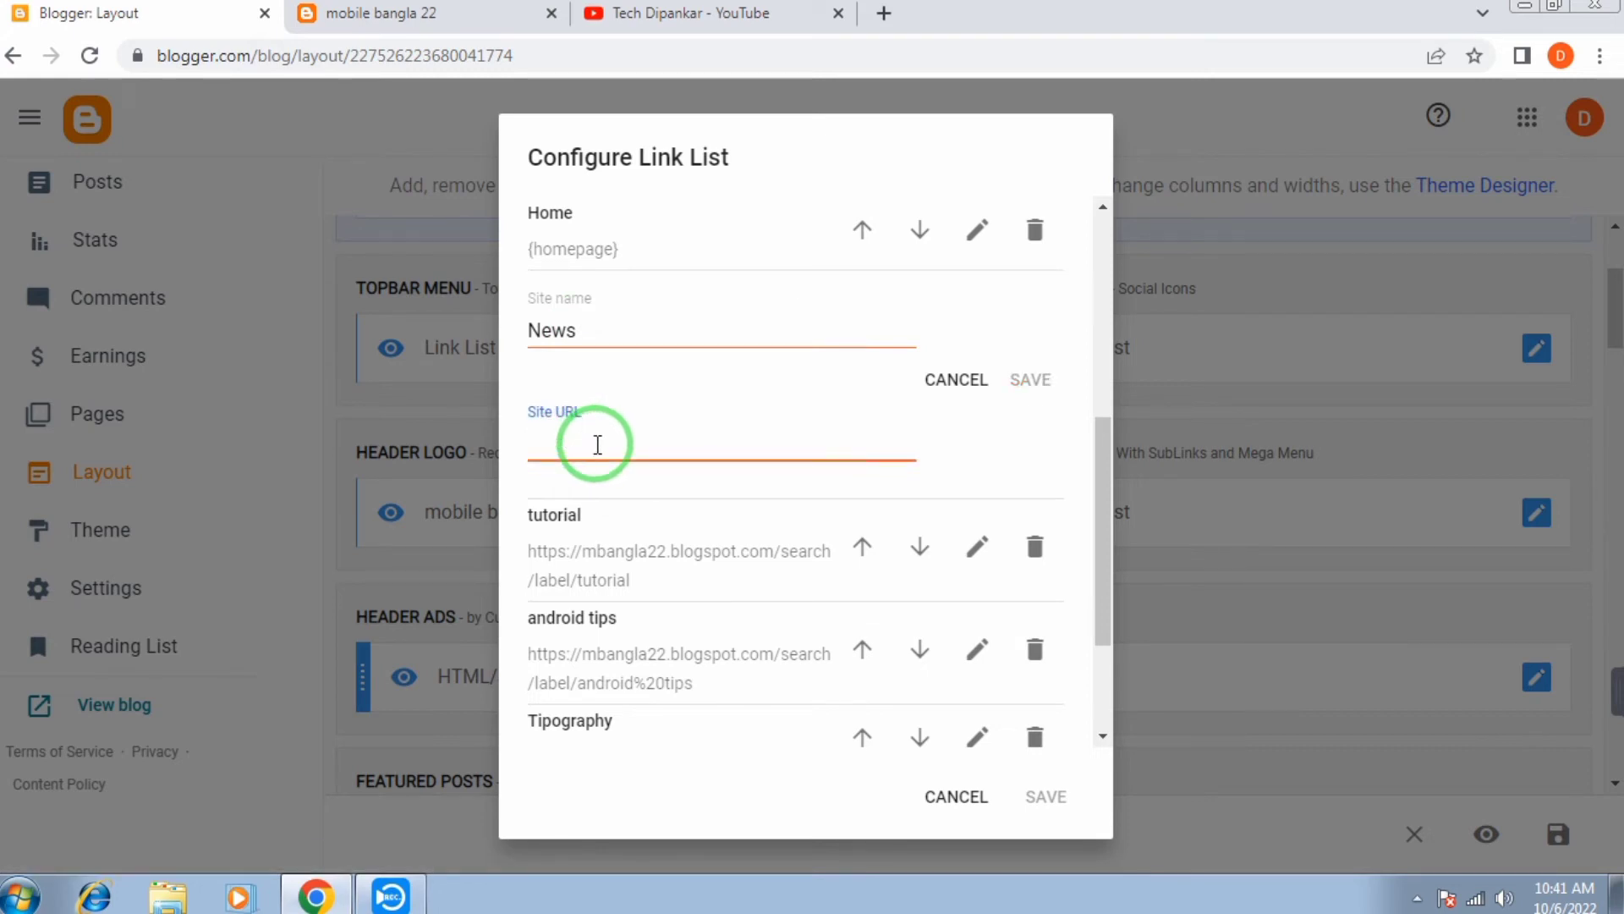
right_click(597, 444)
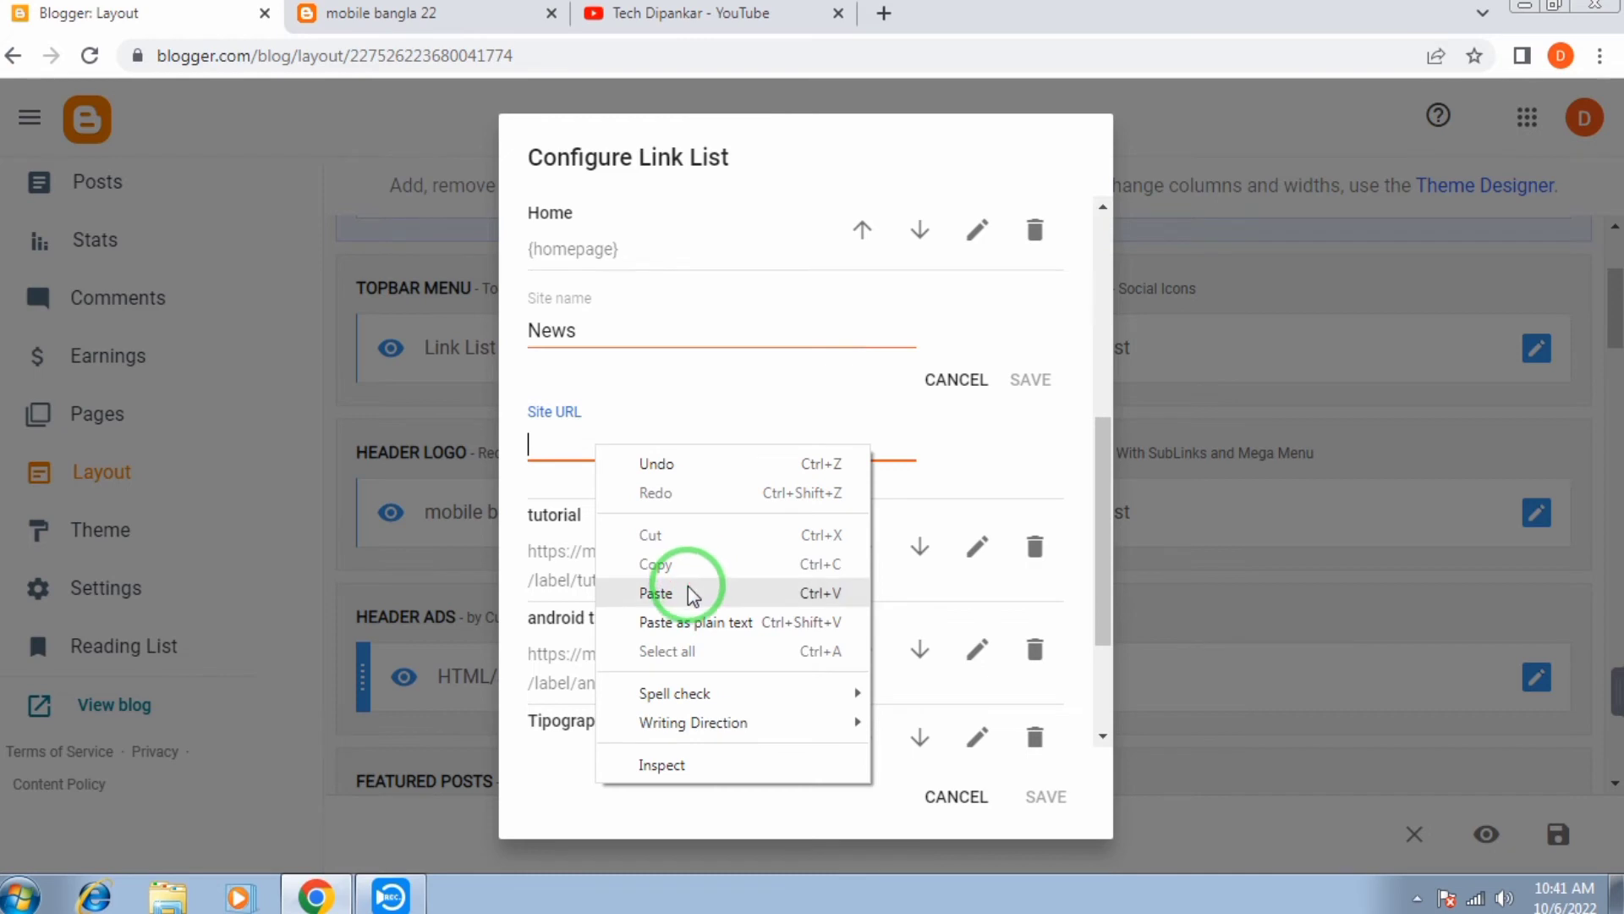
left_click(656, 593)
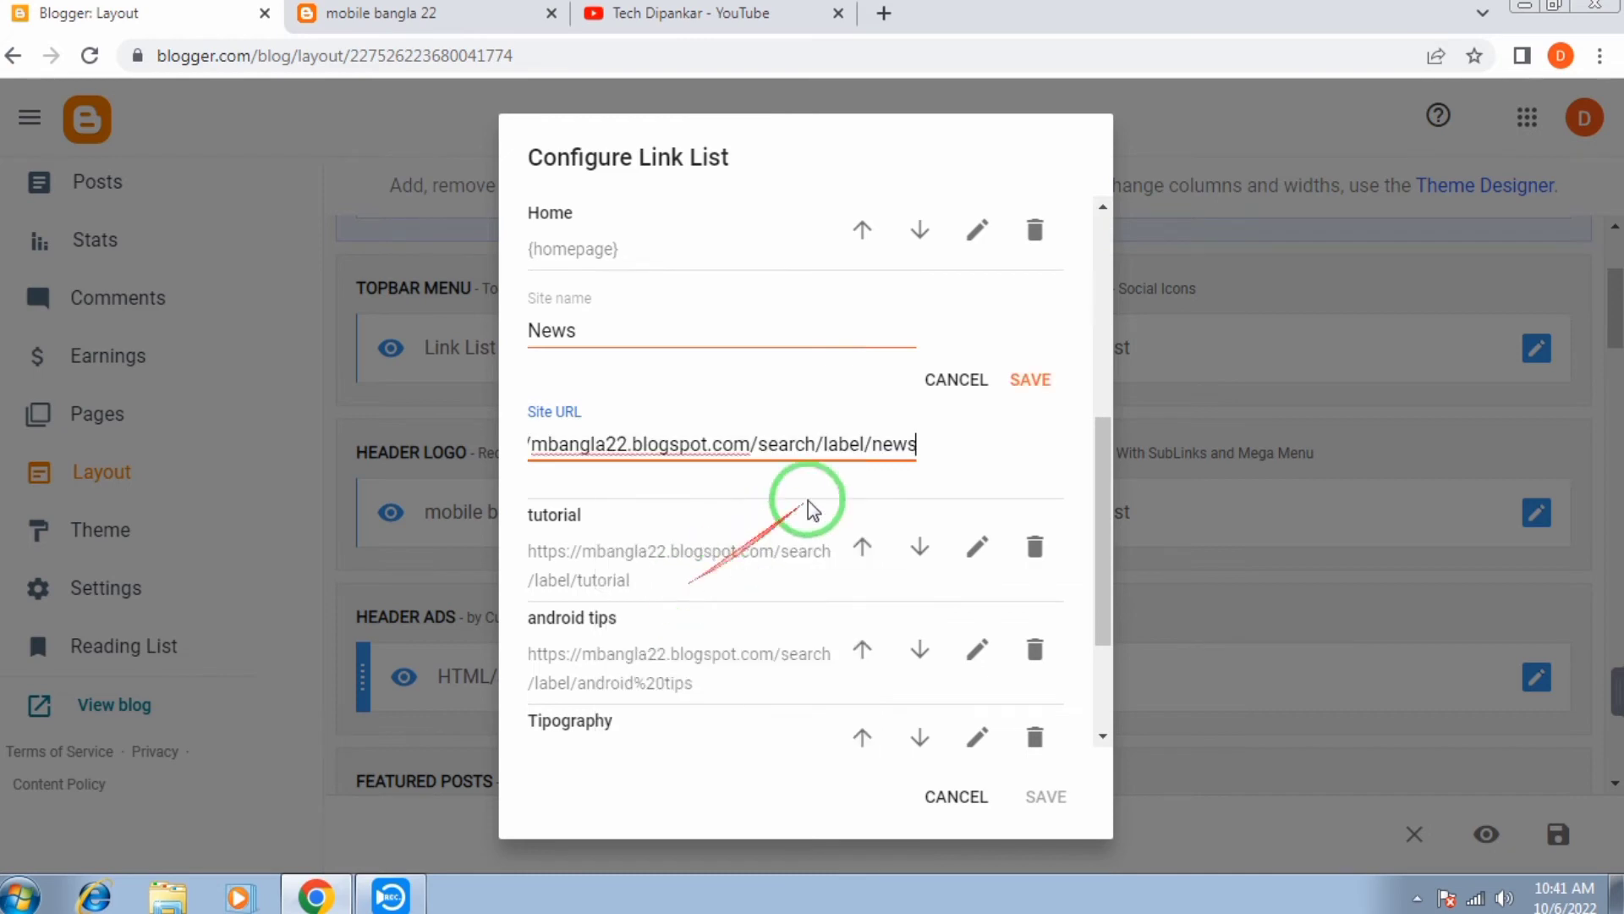
left_click(1042, 400)
left_click(1046, 802)
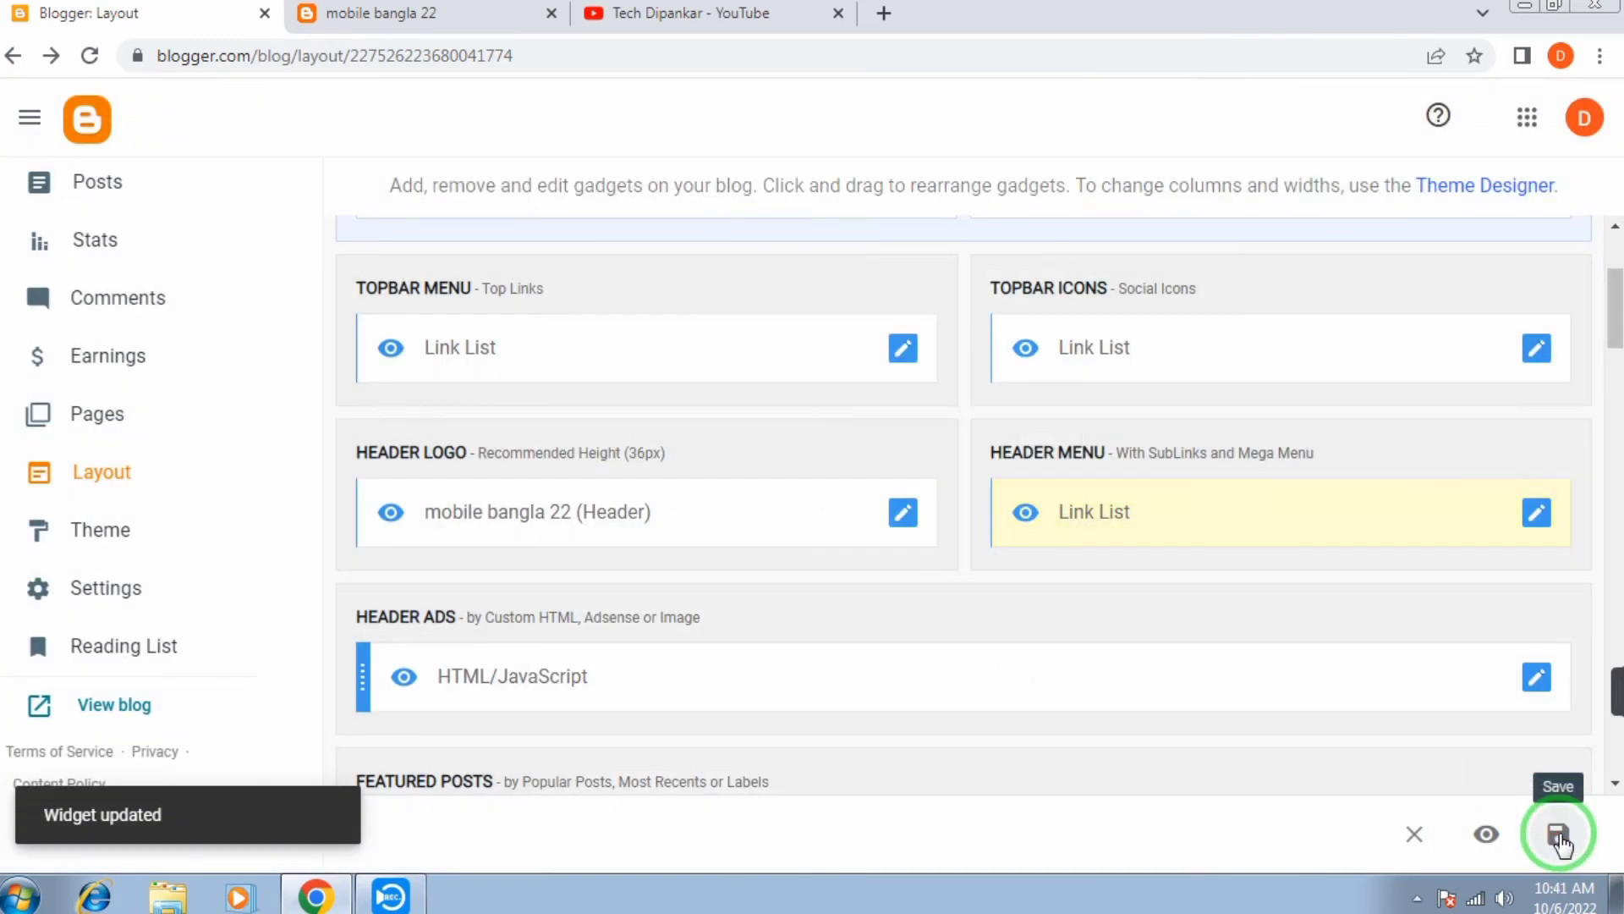
left_click(1559, 836)
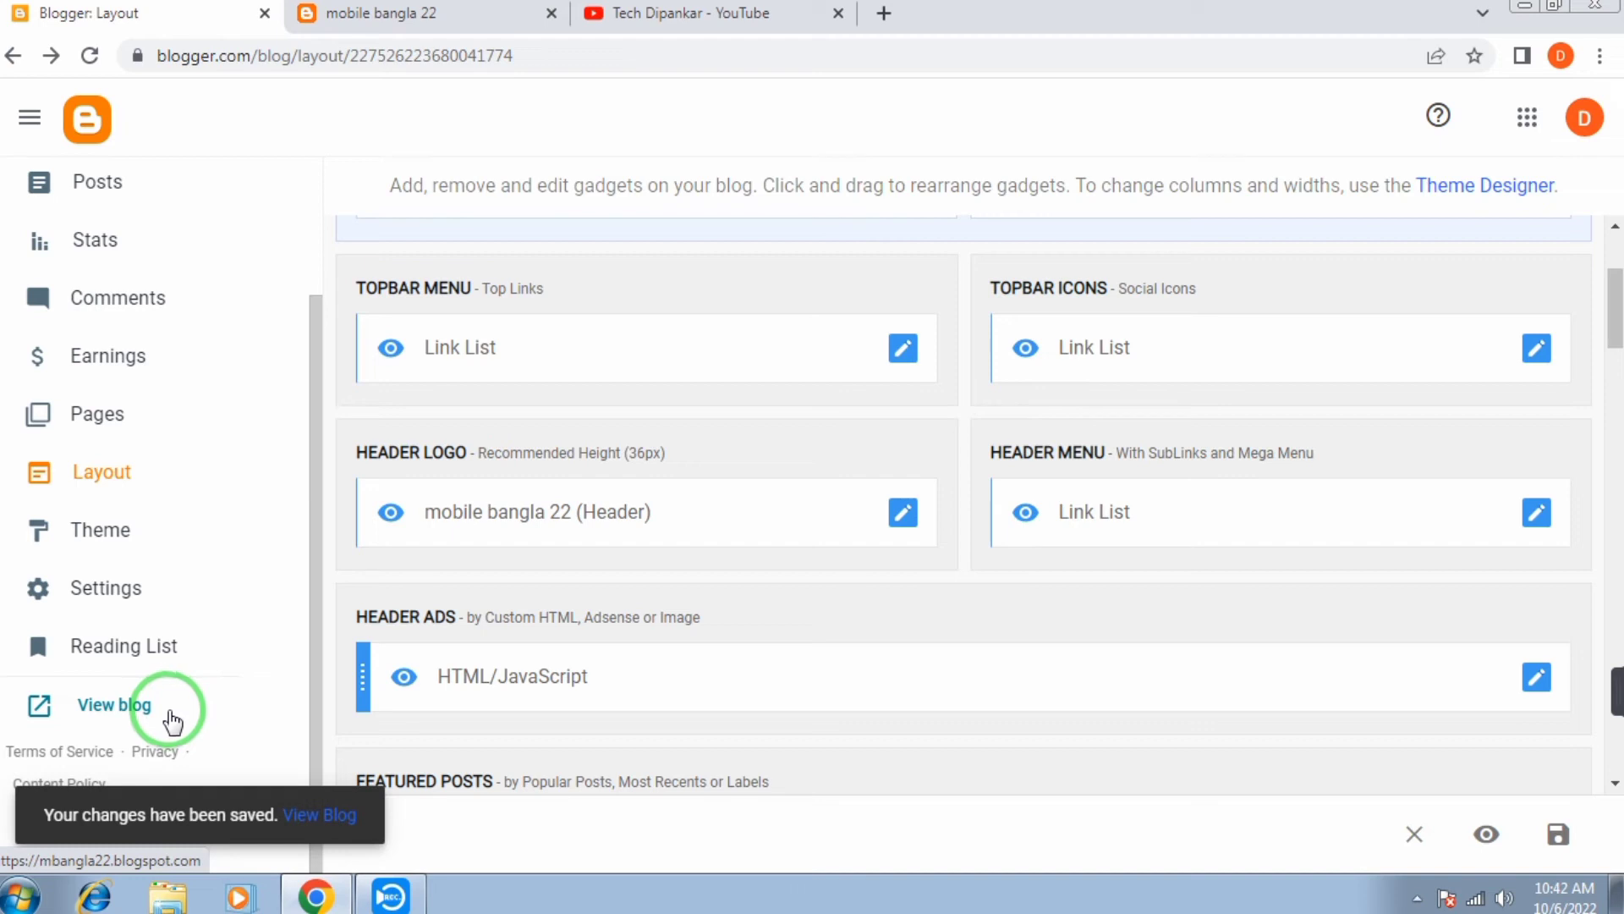
- View the live blog, reload its home page and open the News header menu link to check the posts it lists
left_click(166, 725)
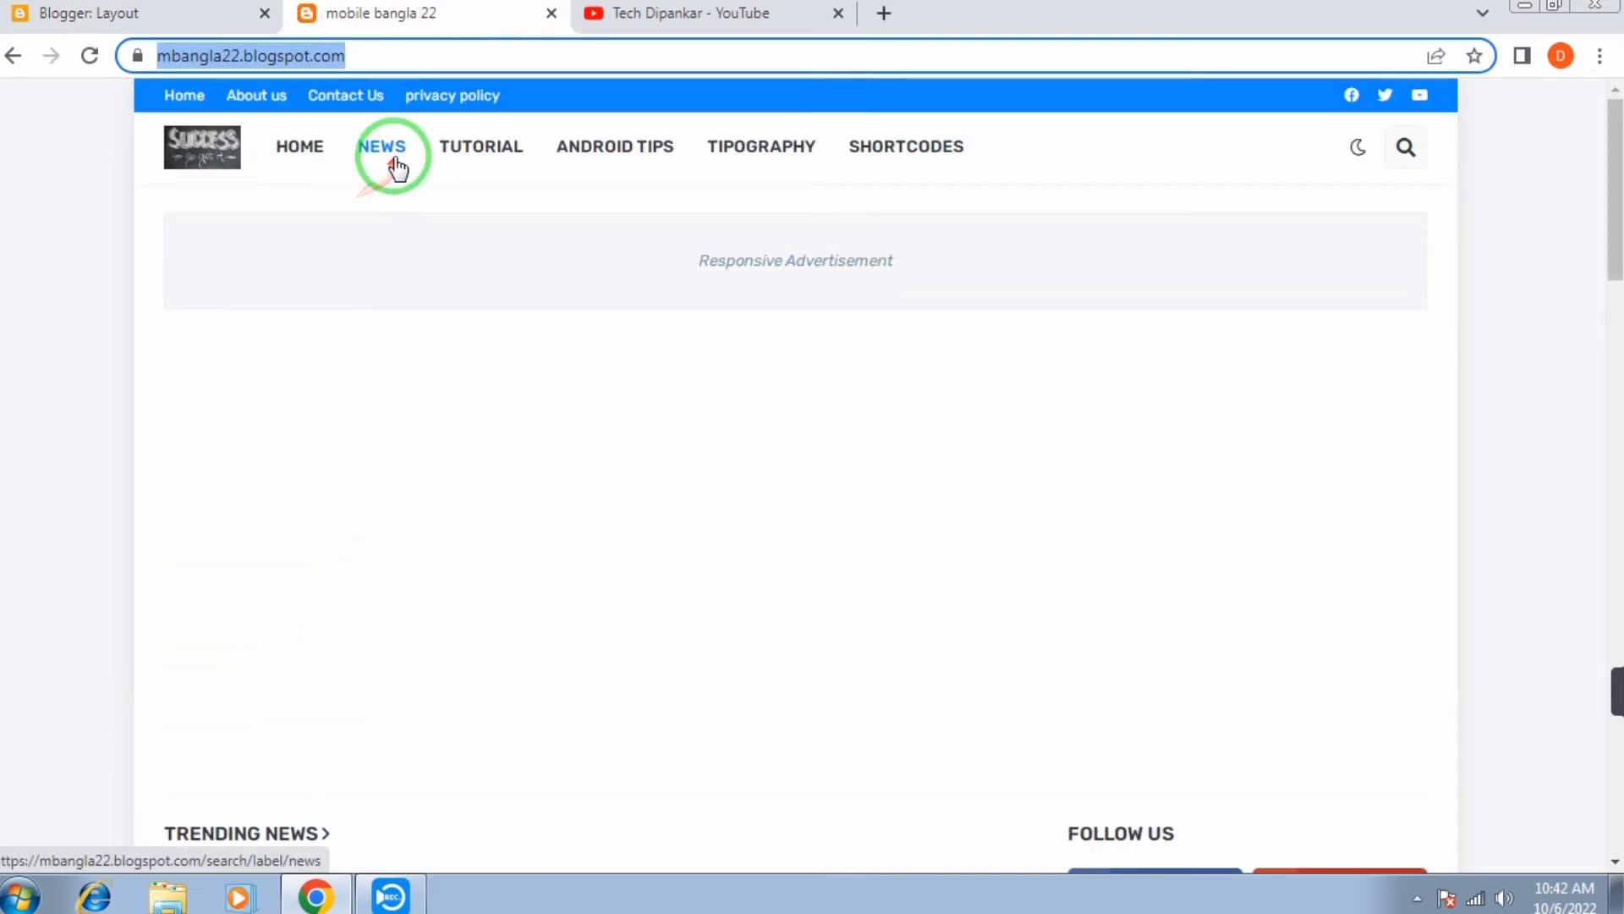
left_click(310, 159)
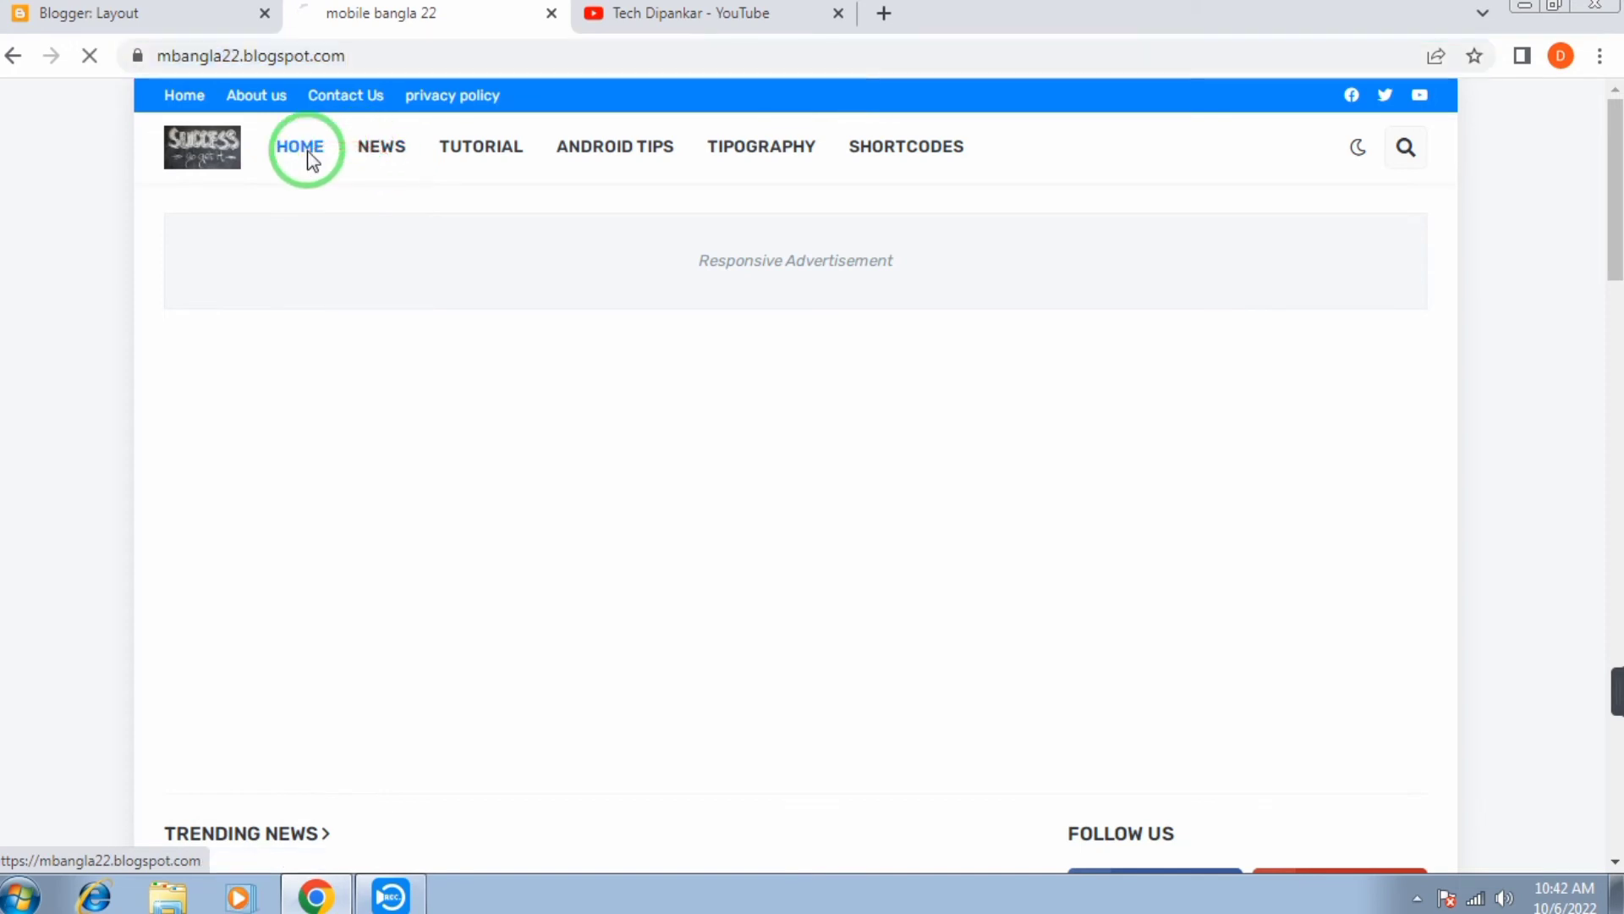
left_click(389, 152)
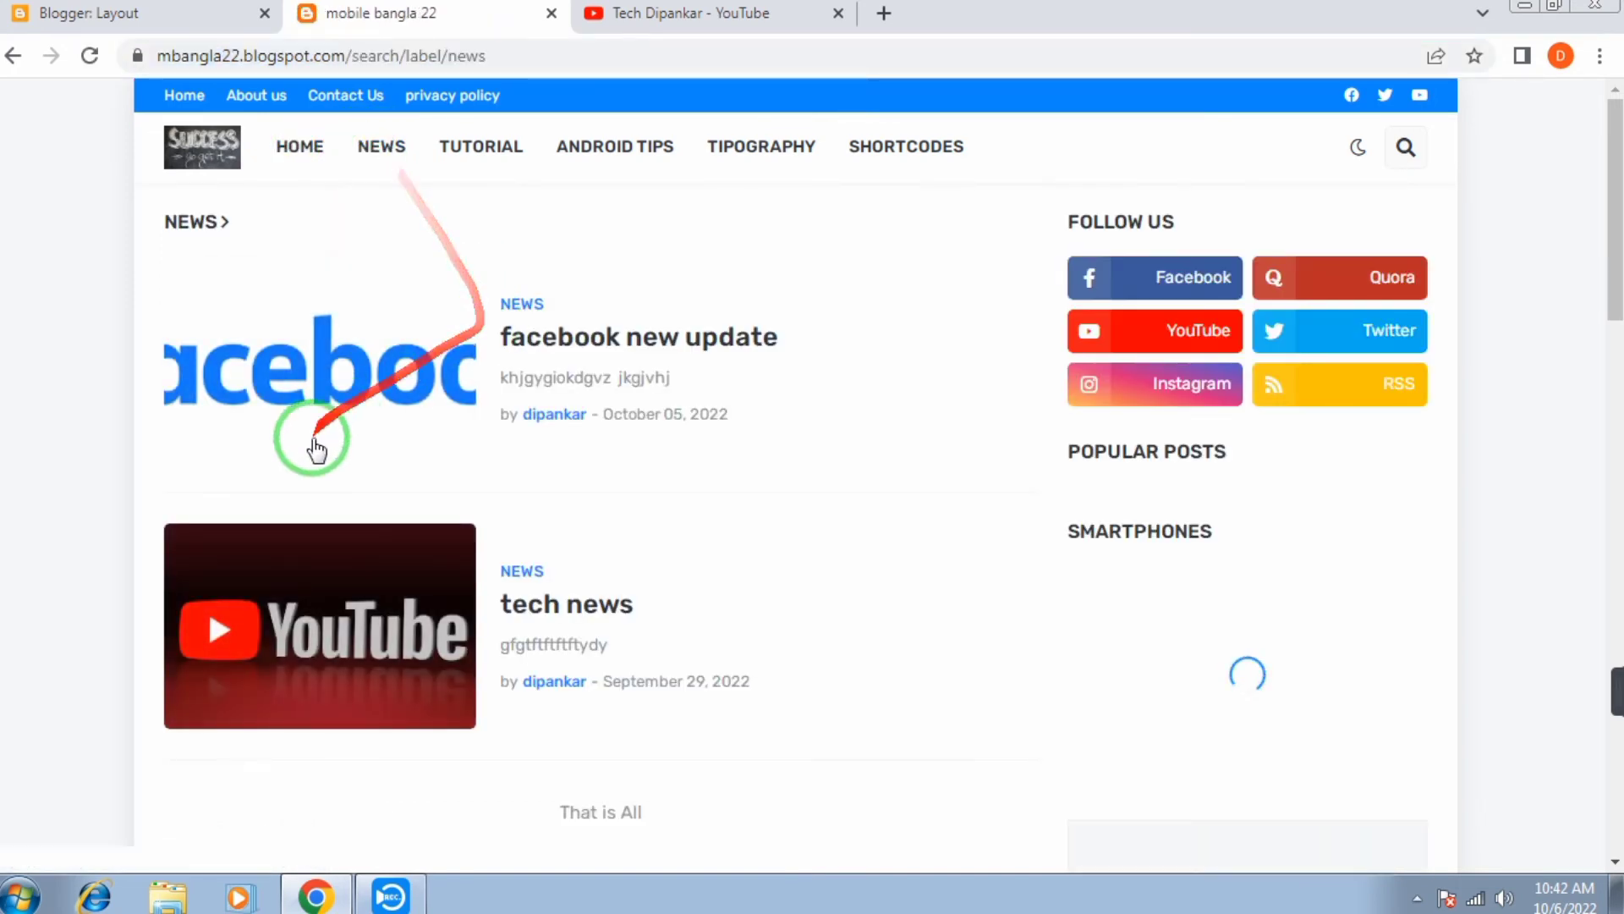
scroll(617, 580, "down", 1)
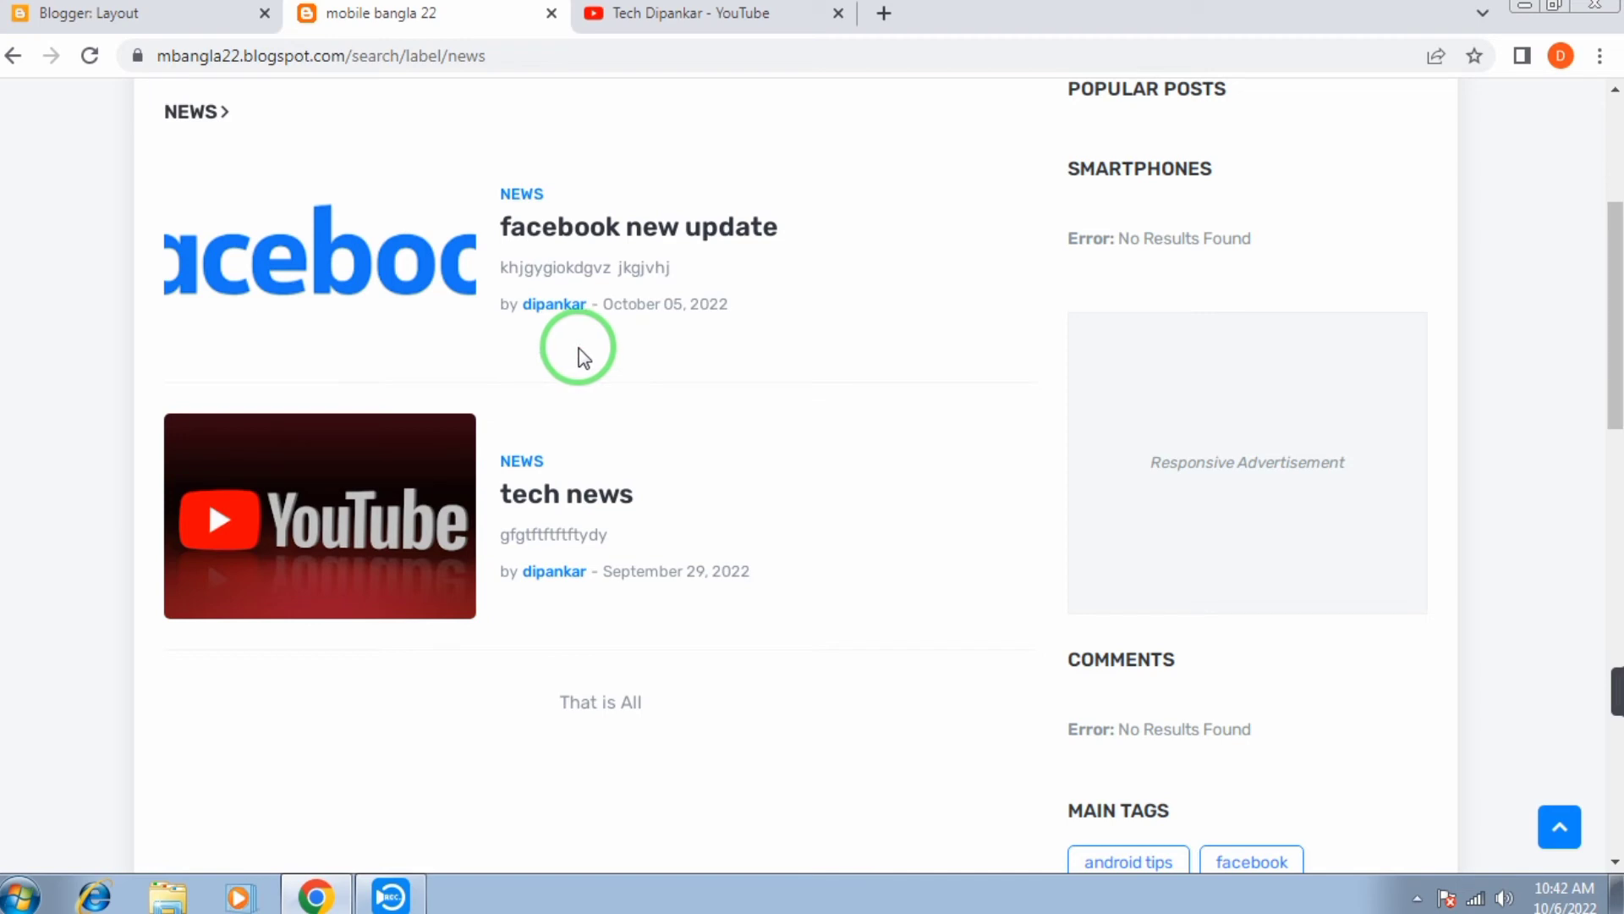
scroll(578, 348, "up", 1)
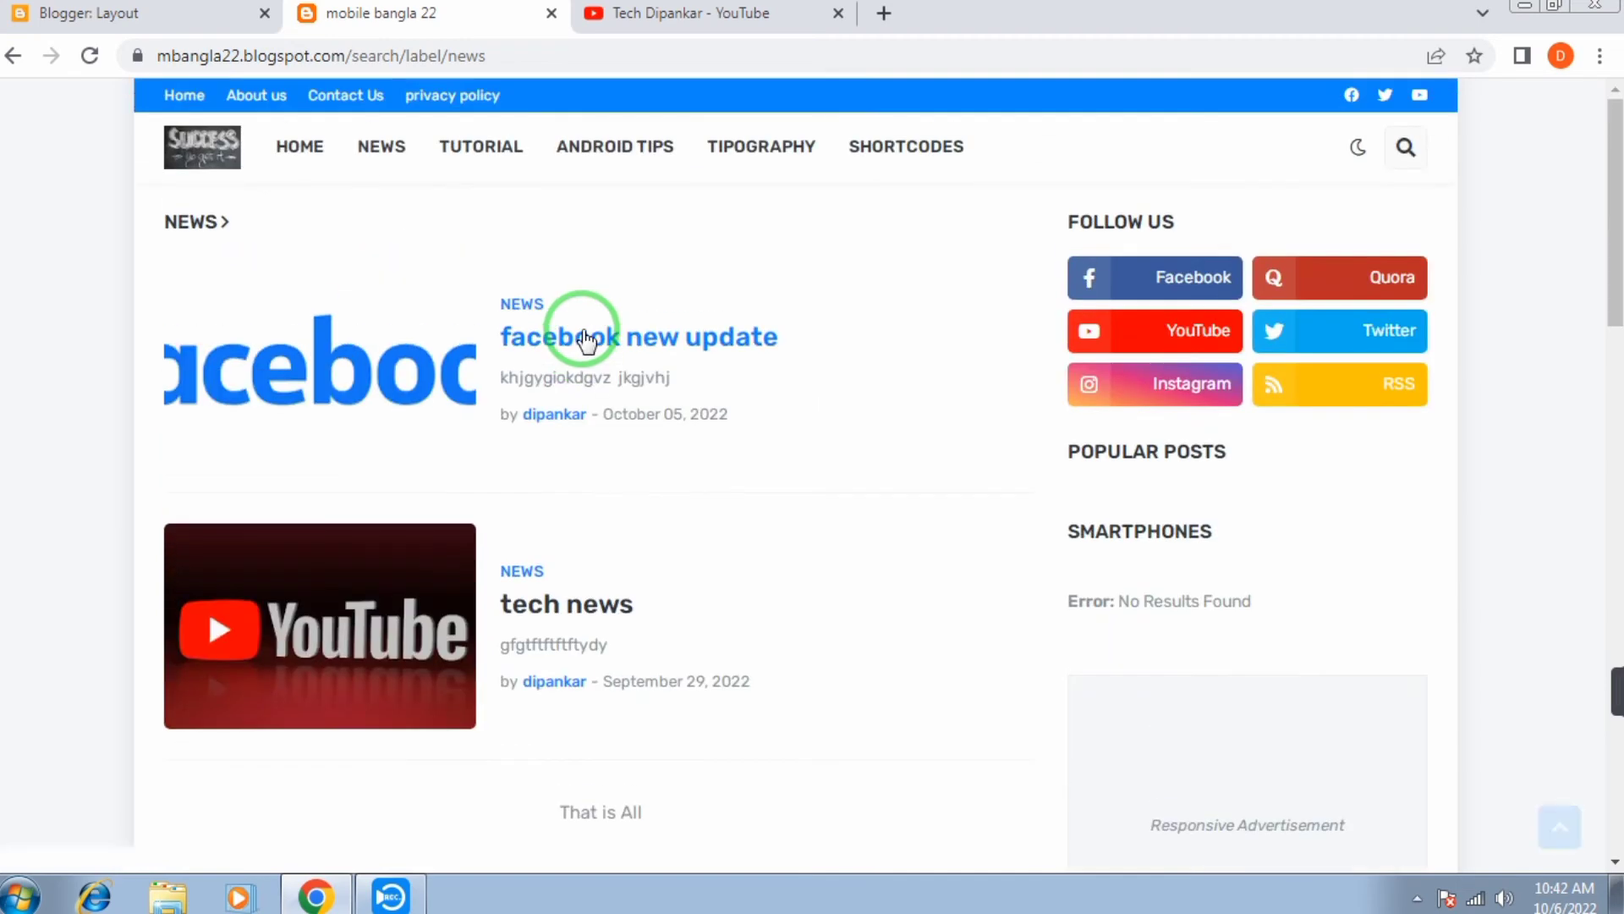
- Return to the blog's home page and look over the area down to the Trending News and Follow Us sections
left_click(317, 150)
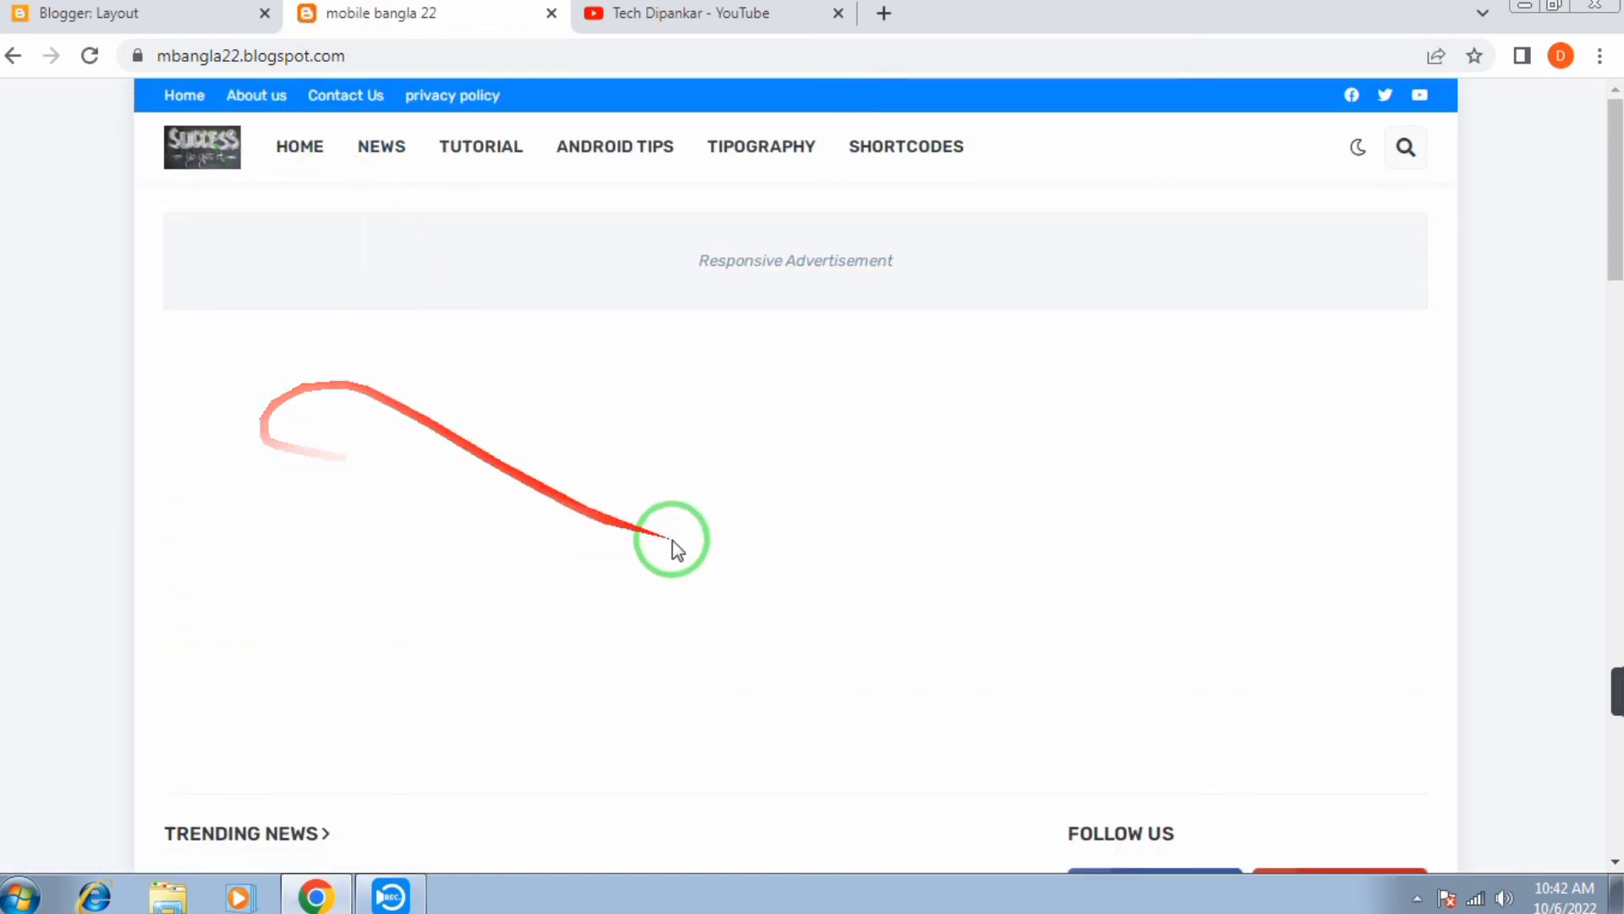
scroll(1125, 630, "down", 1)
scroll(1126, 626, "down", 1)
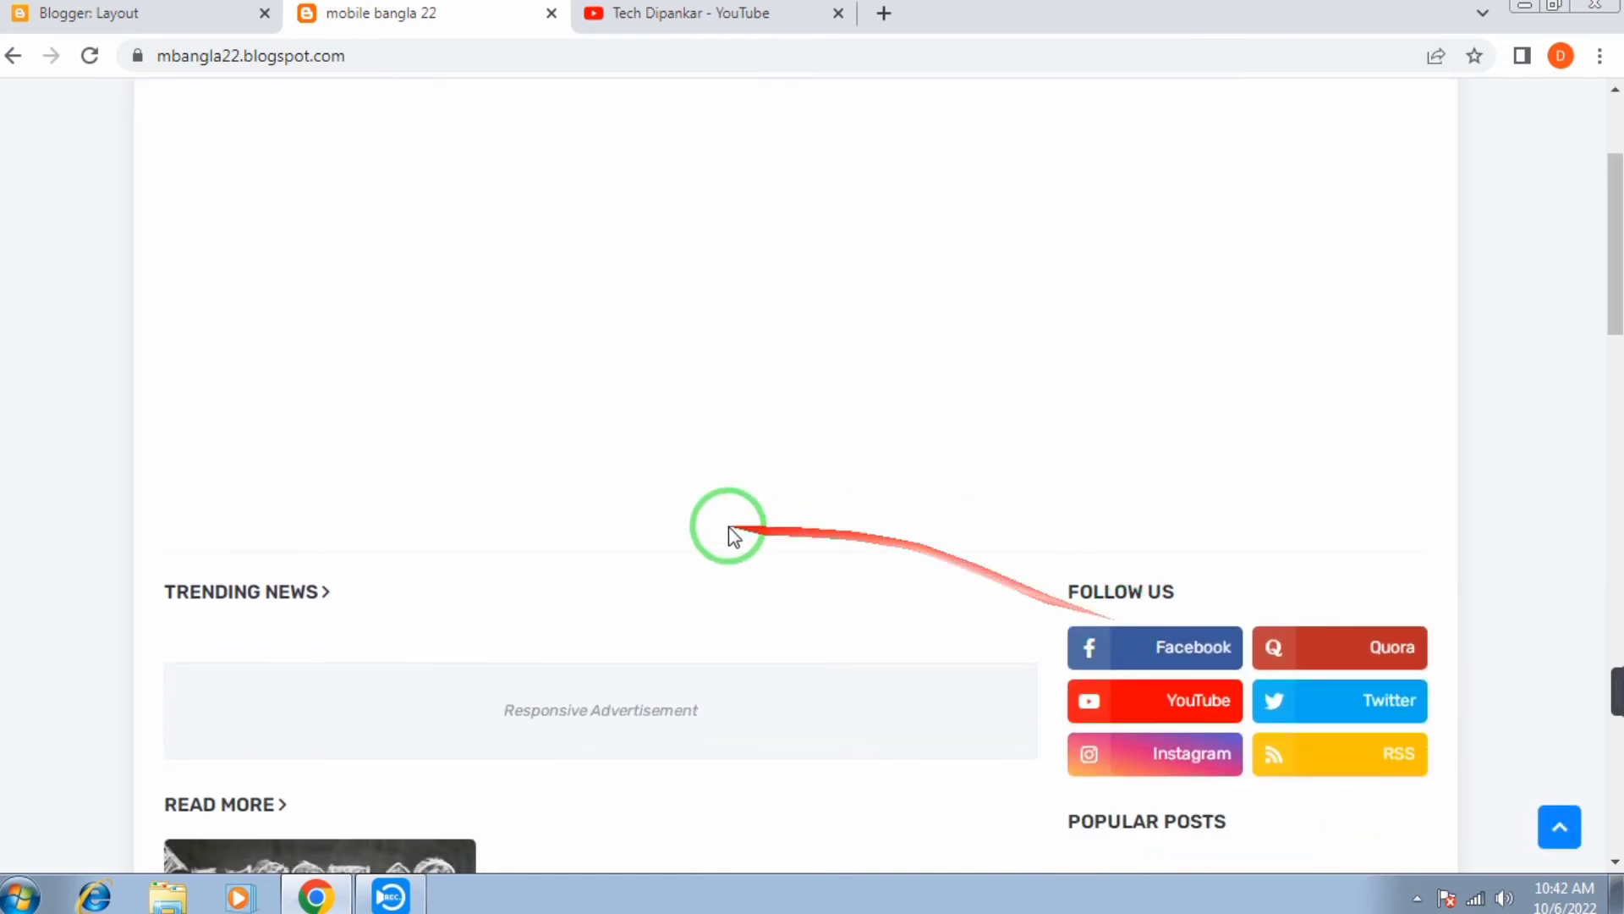
scroll(739, 449, "up", 2)
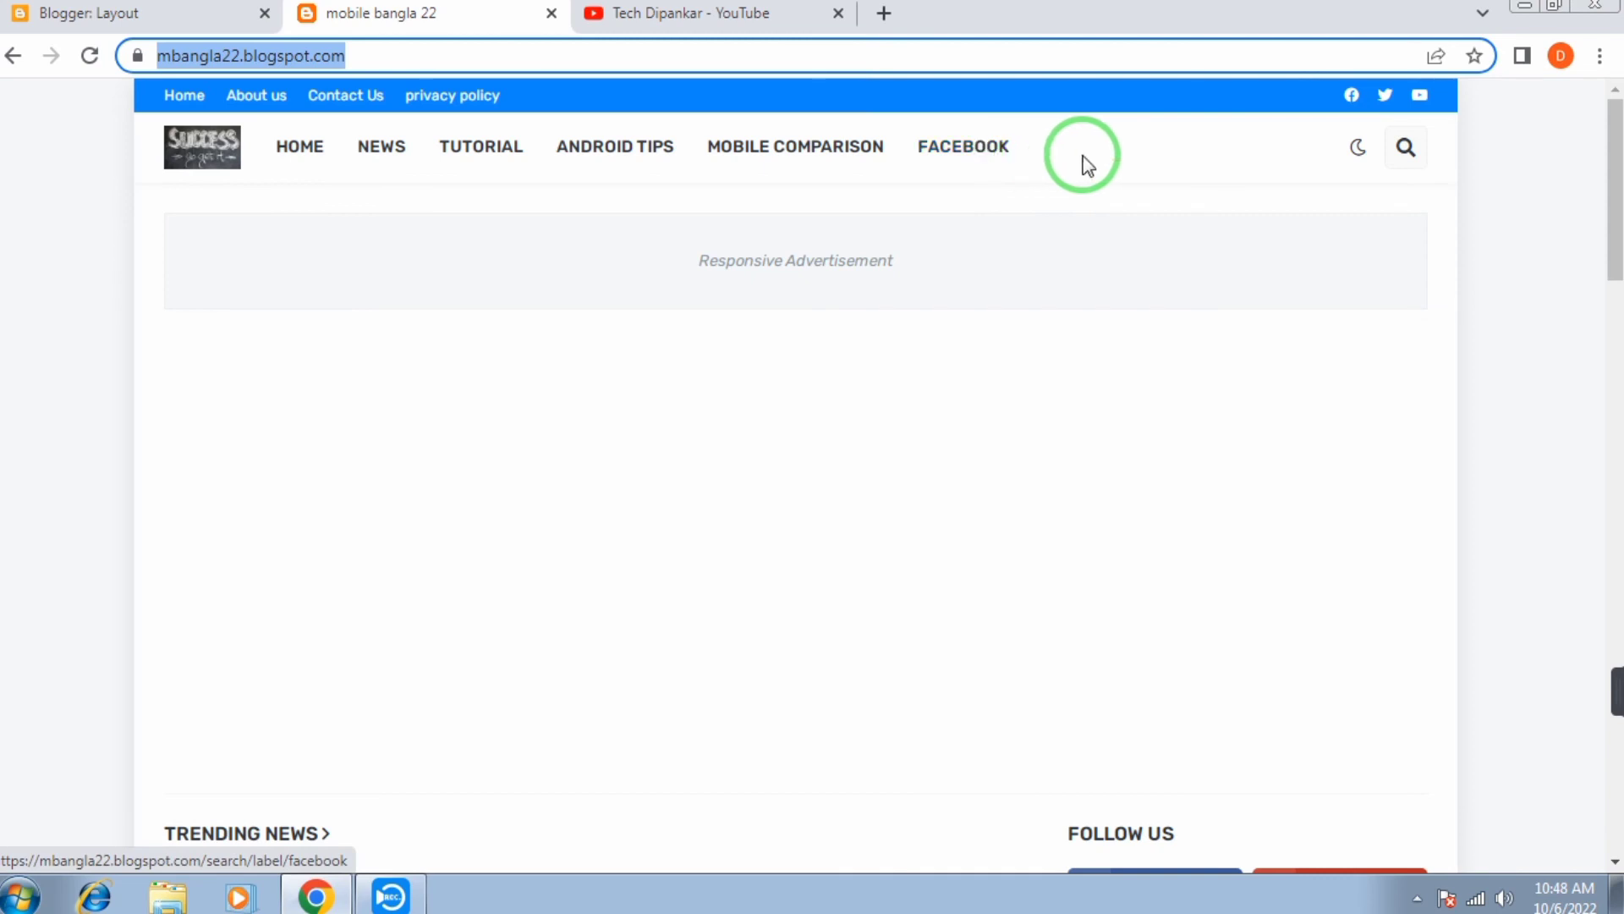
- Locate the whatsapp label in the blog's Main Tags, and start a new item in the Header Menu link list of the Blogger layout
left_click_drag(1614, 239, 1223, 584)
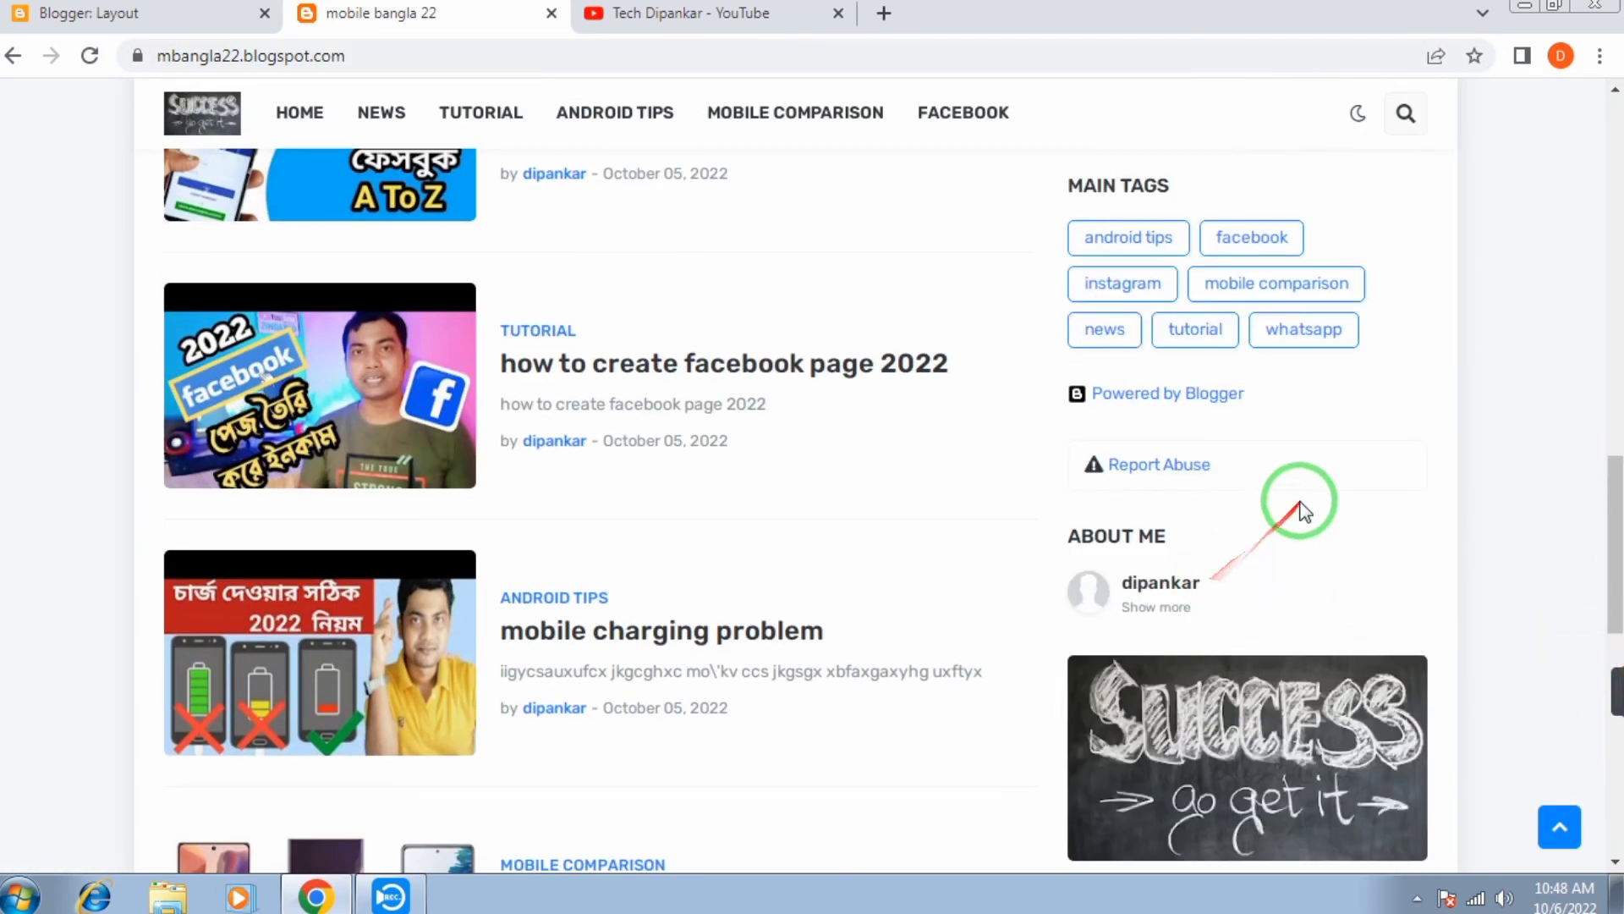
left_click(85, 12)
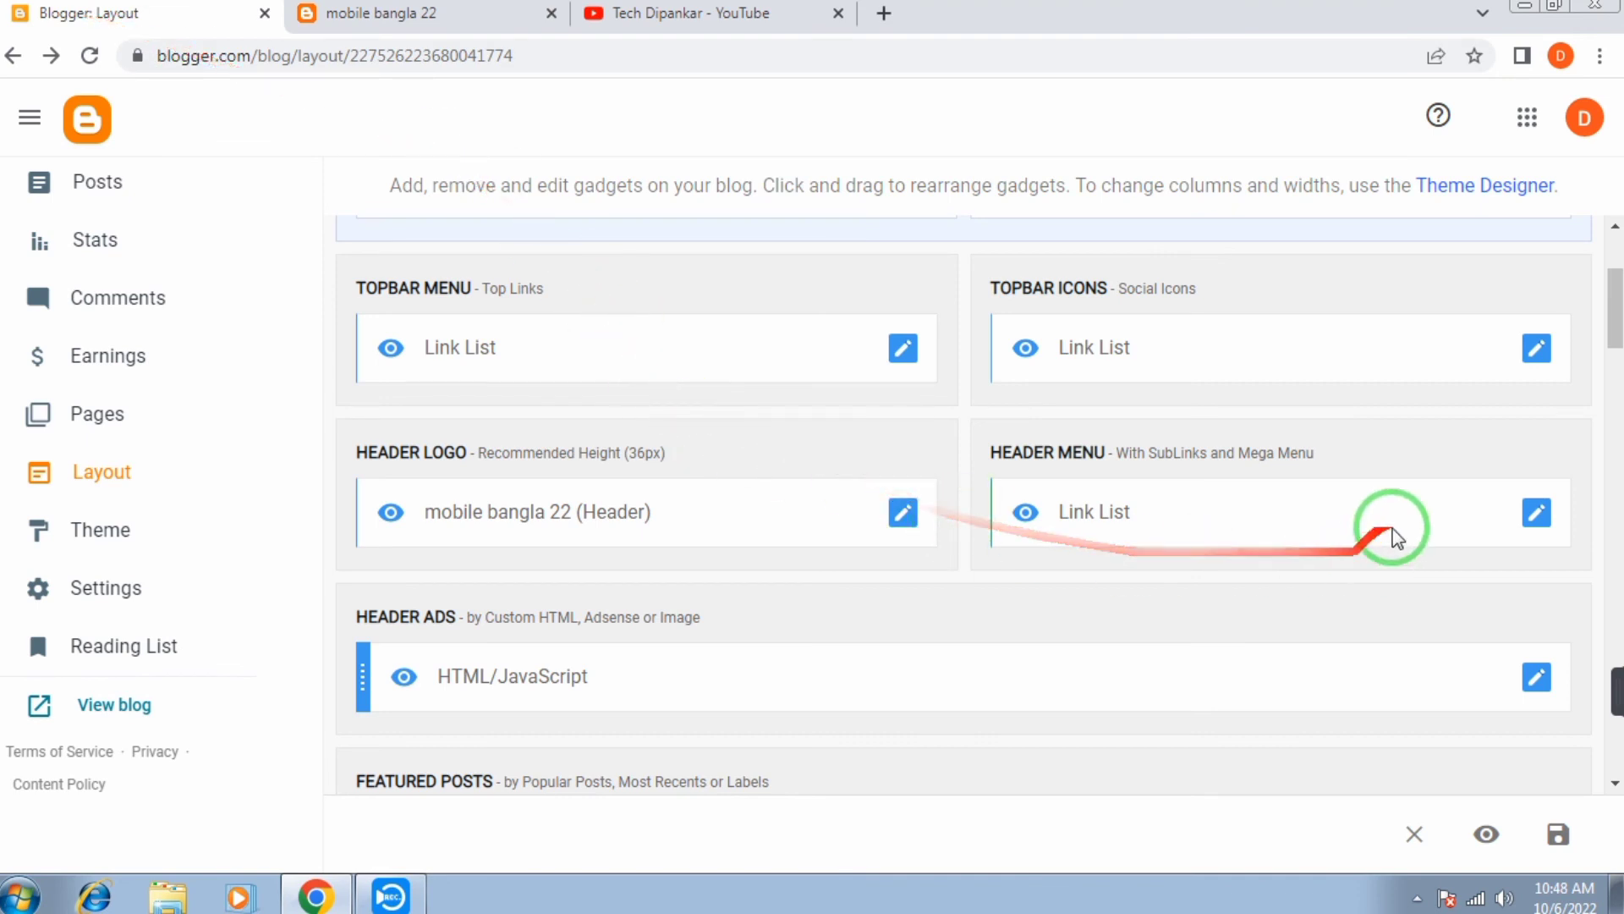
left_click(1536, 514)
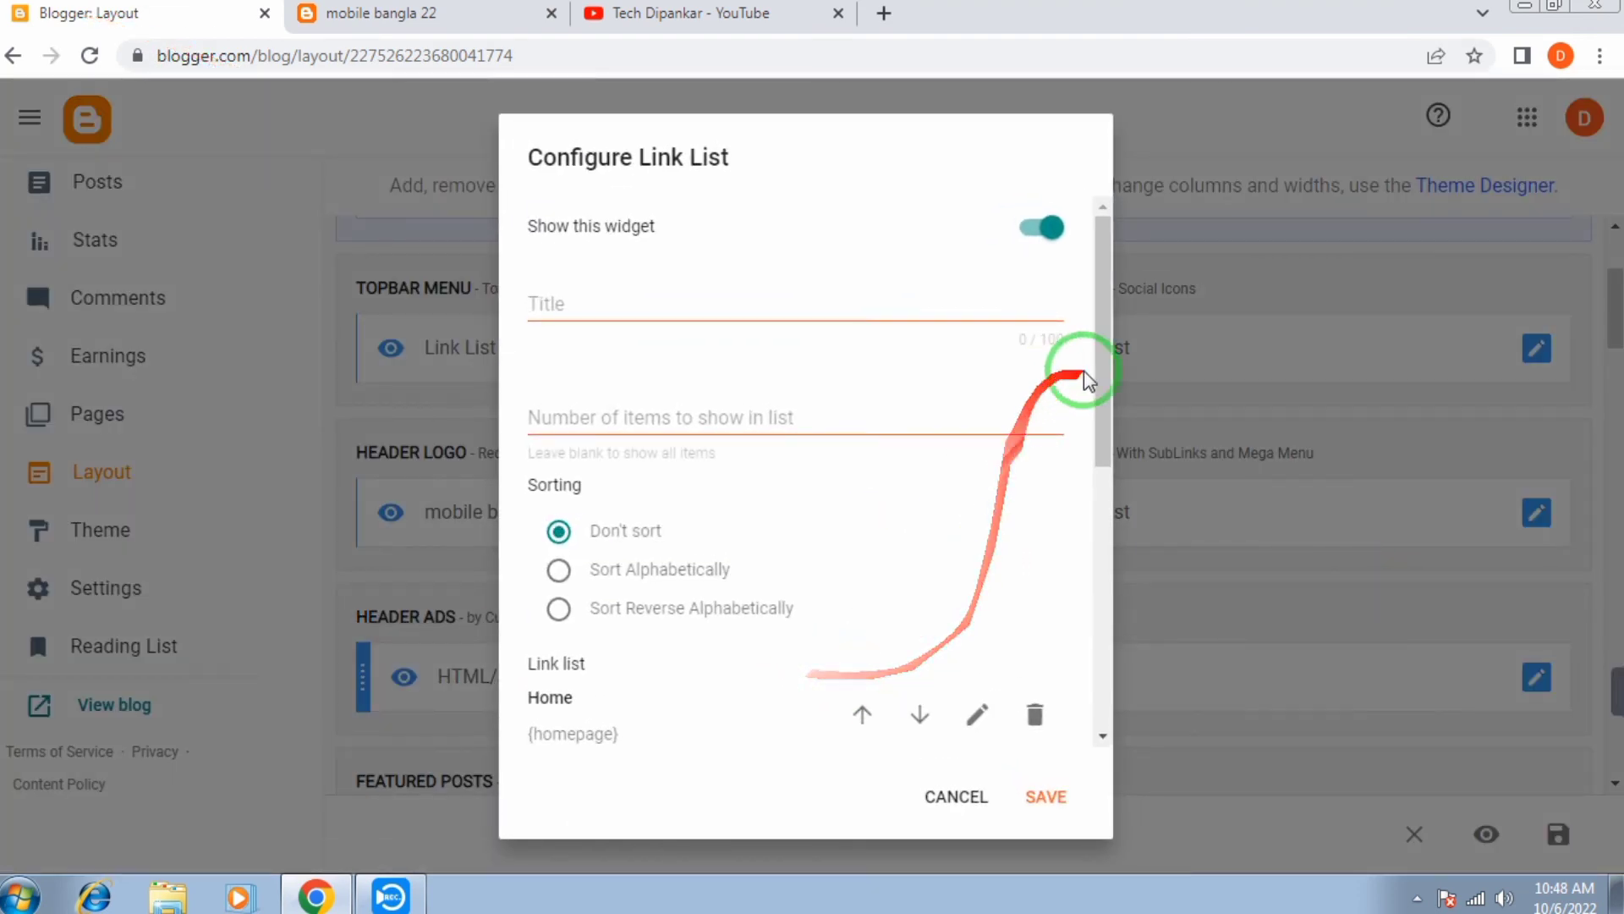
left_click_drag(1093, 382, 1130, 677)
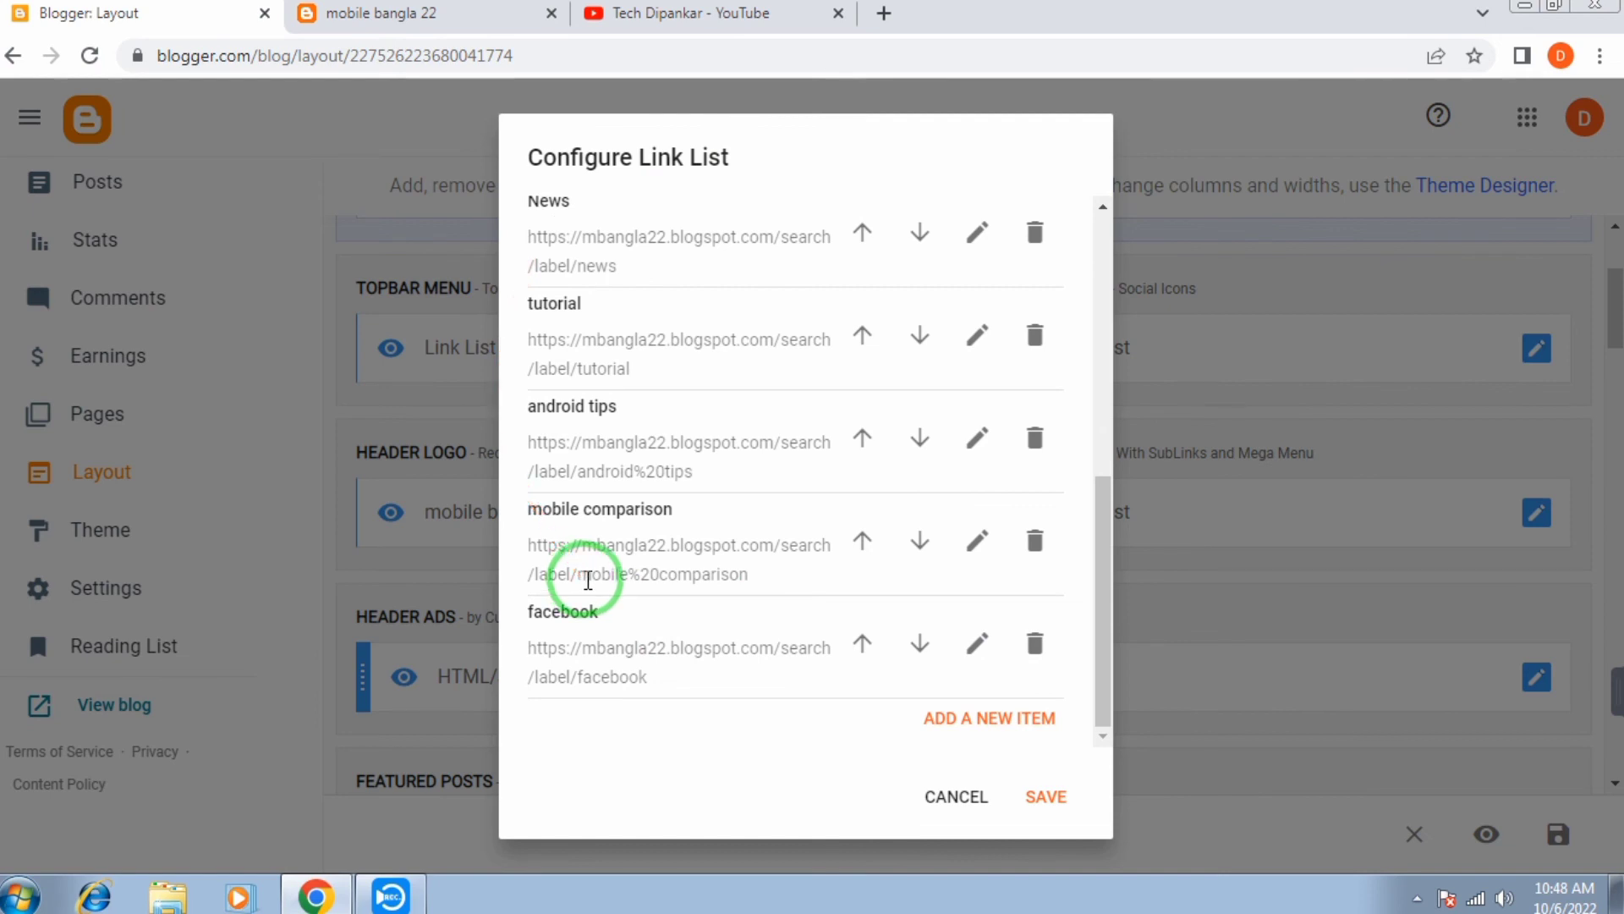
left_click(954, 721)
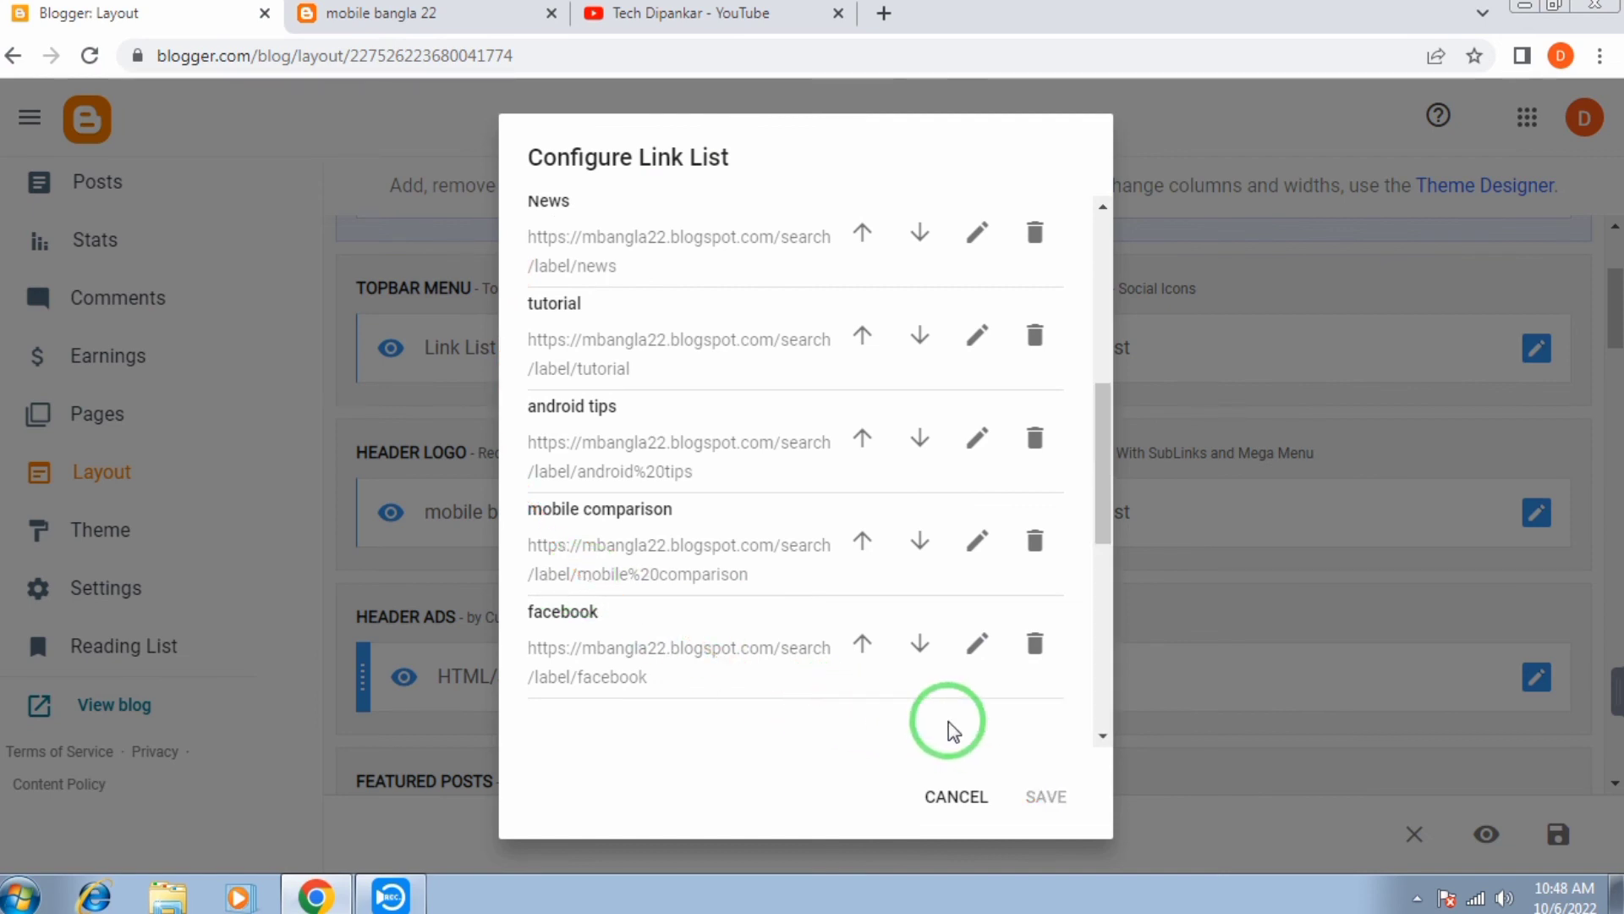
left_click_drag(1088, 497, 1105, 623)
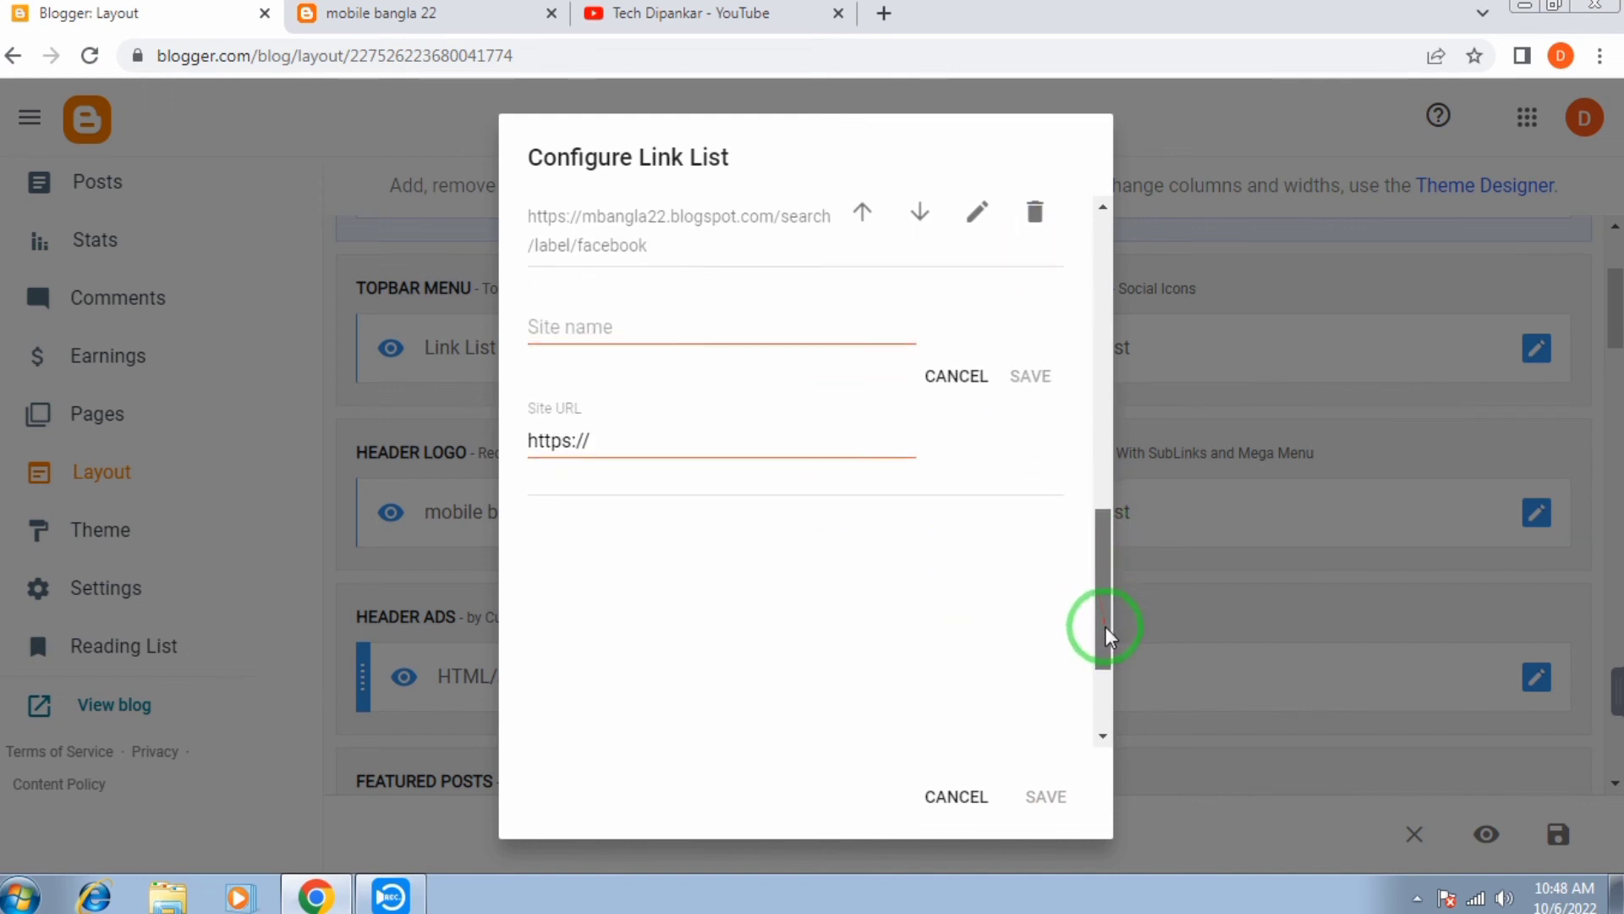
- Name the new item whatsapp, paste the copied link ending in /search/label/whatsapp as its site URL, and save the item, link list and layout
left_click(540, 325)
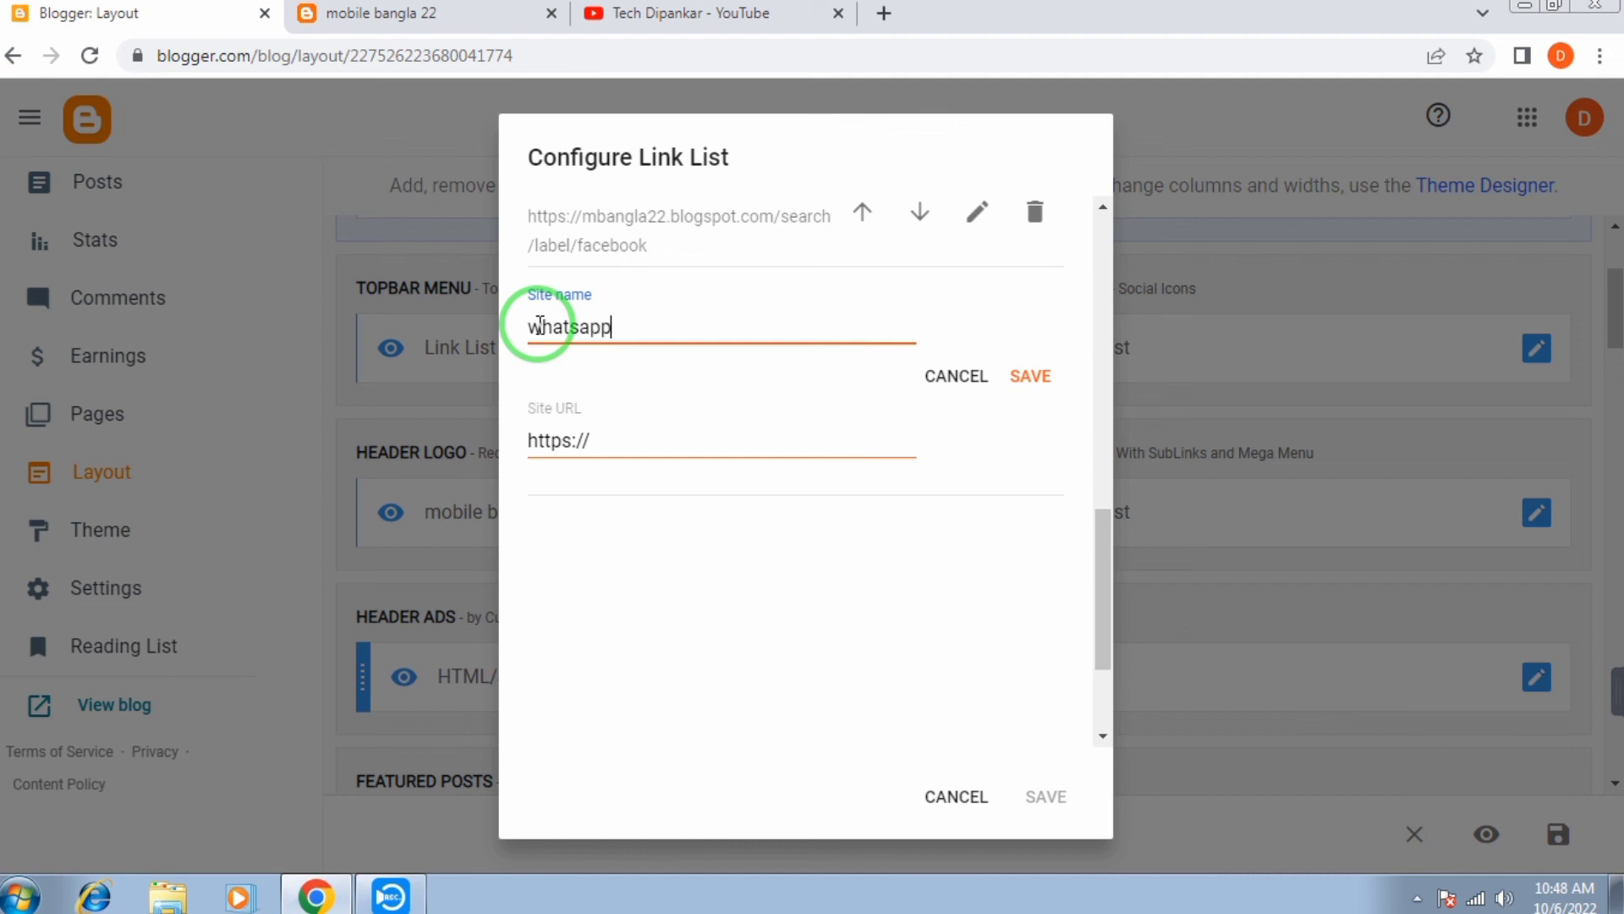
triple_click(546, 439)
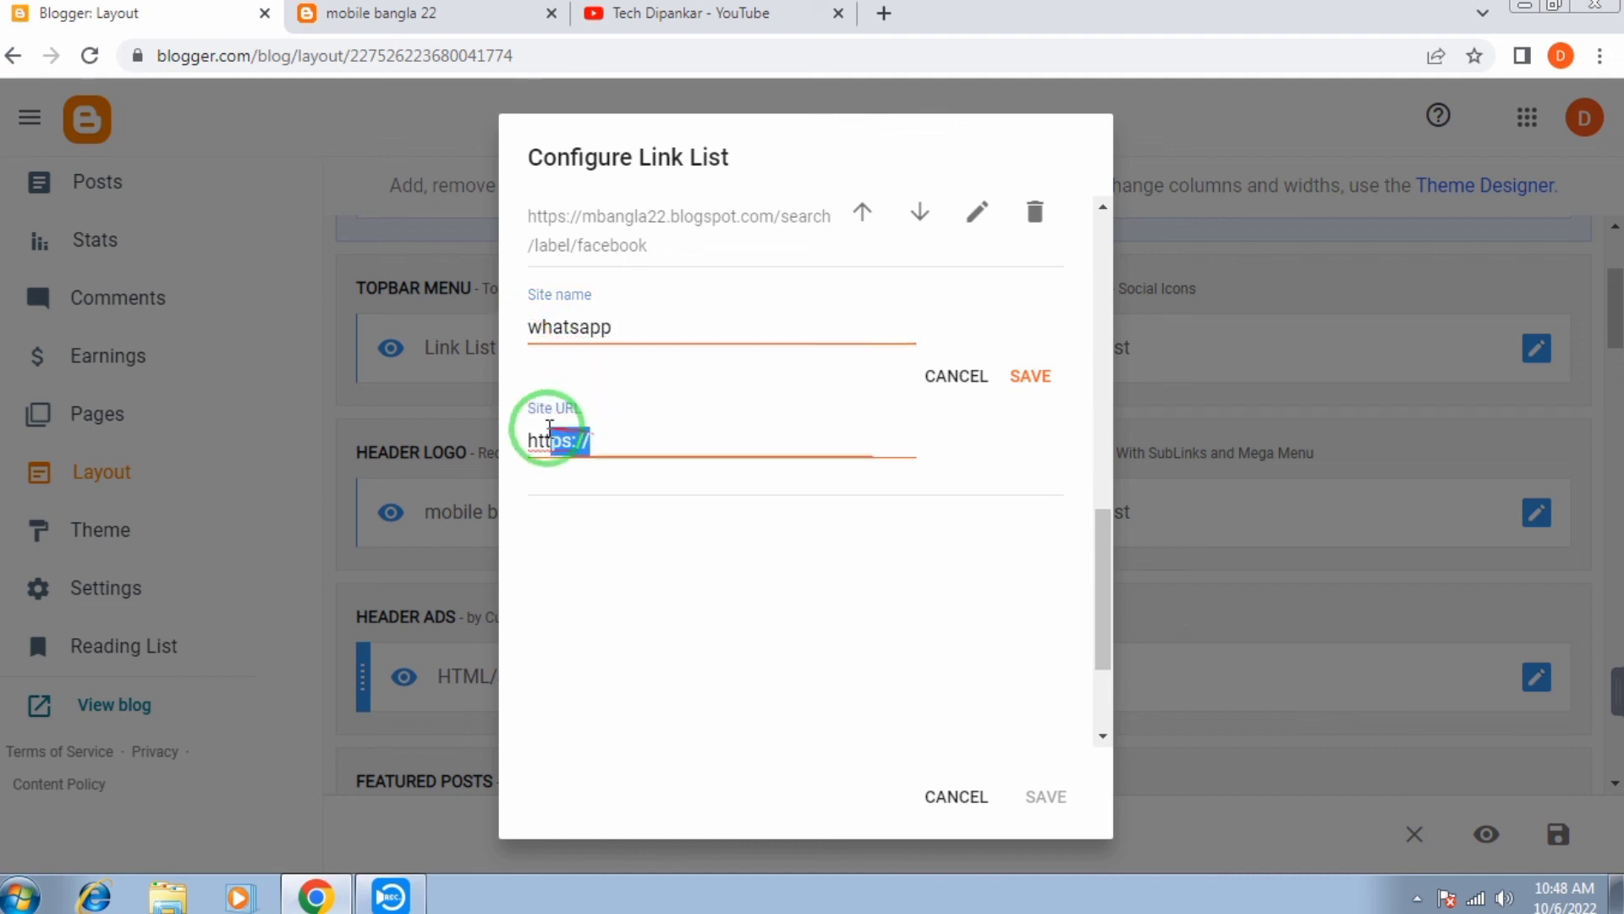
right_click(595, 438)
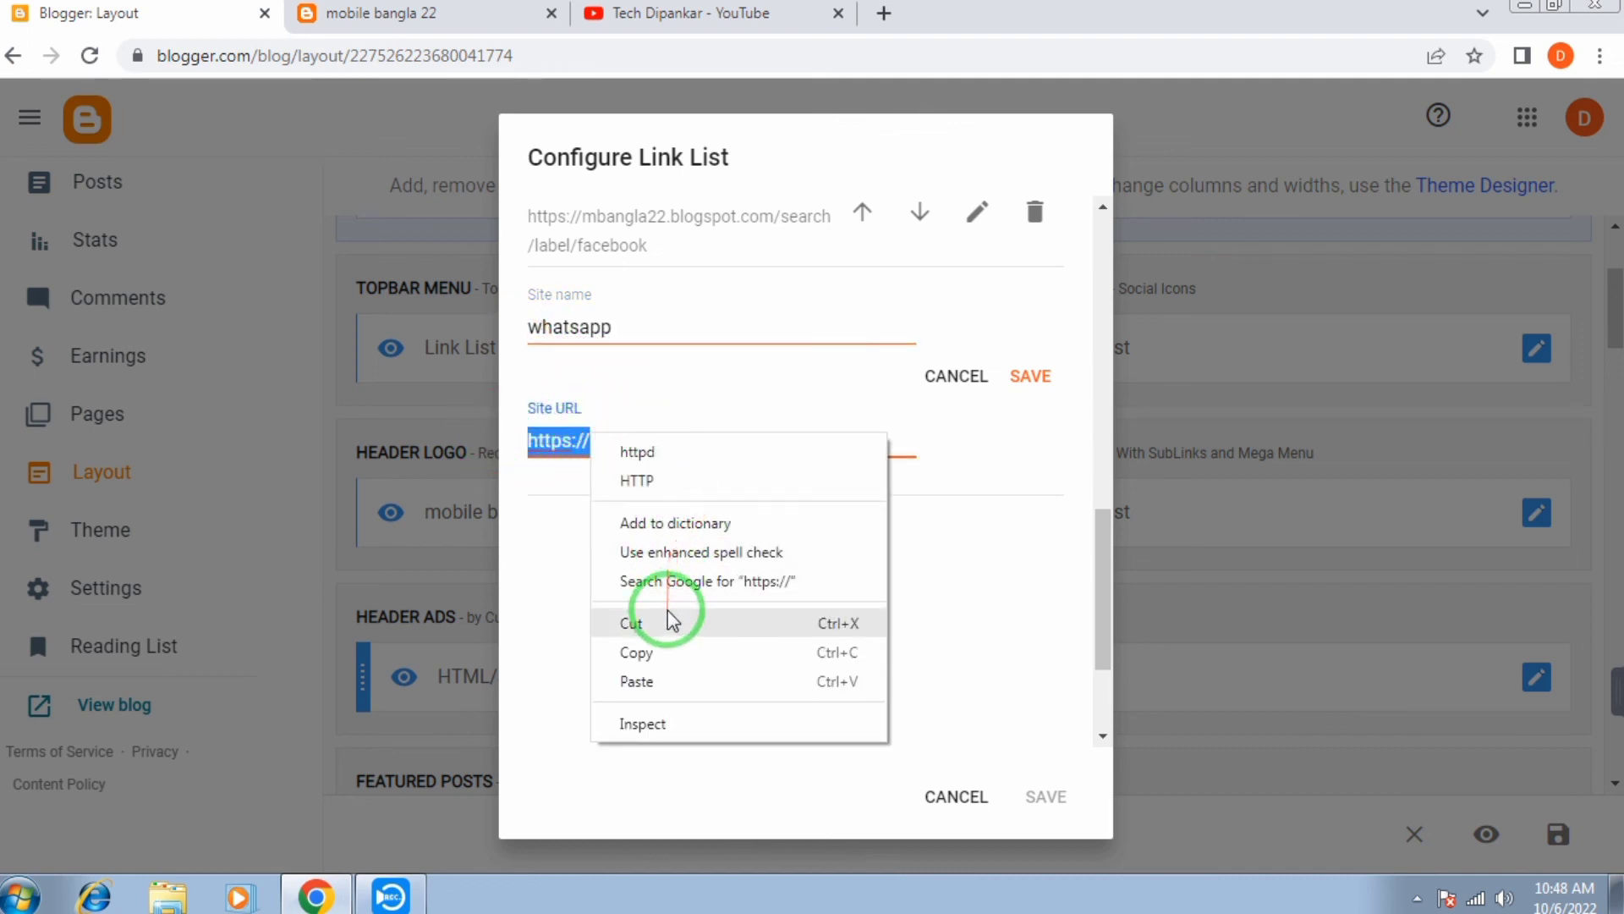
left_click(626, 680)
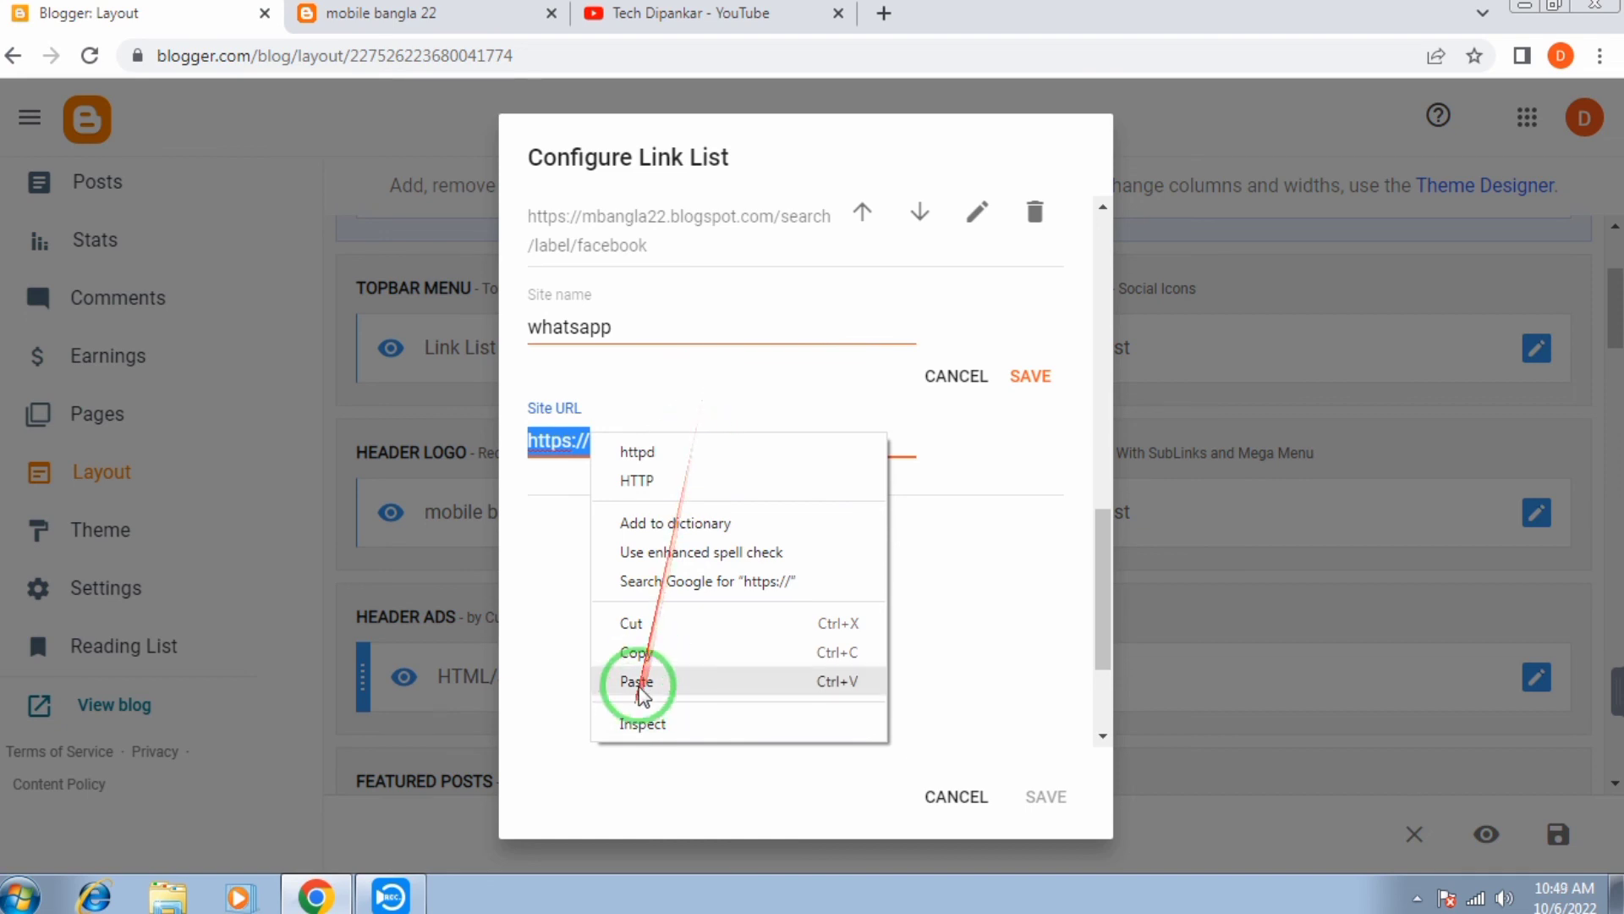
left_click(1033, 379)
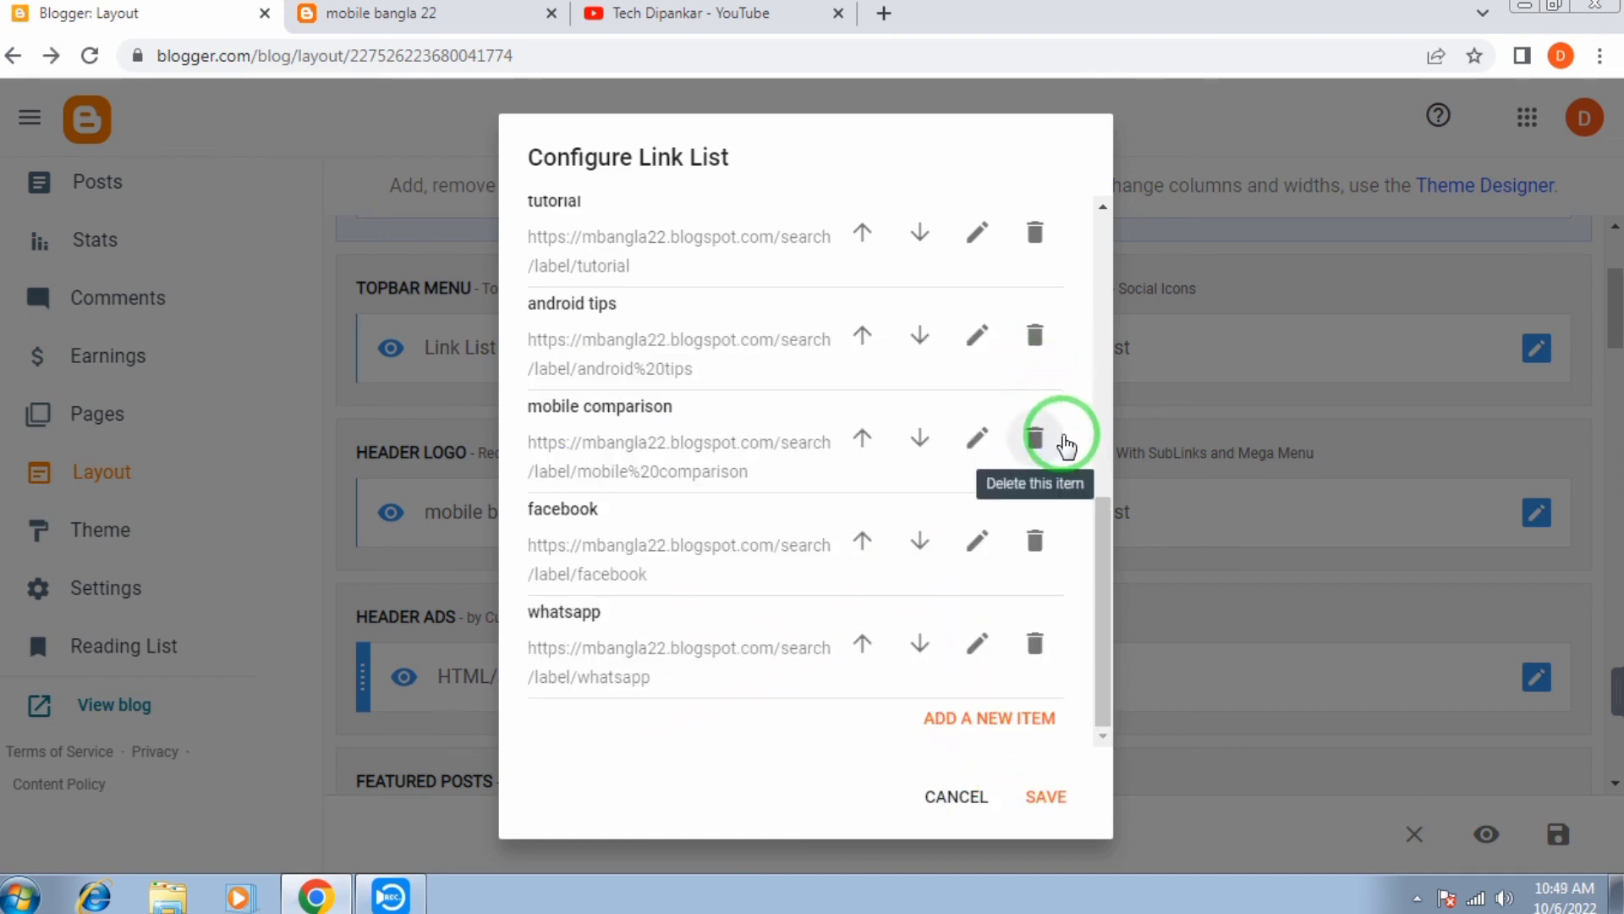
left_click(1047, 800)
left_click(1554, 835)
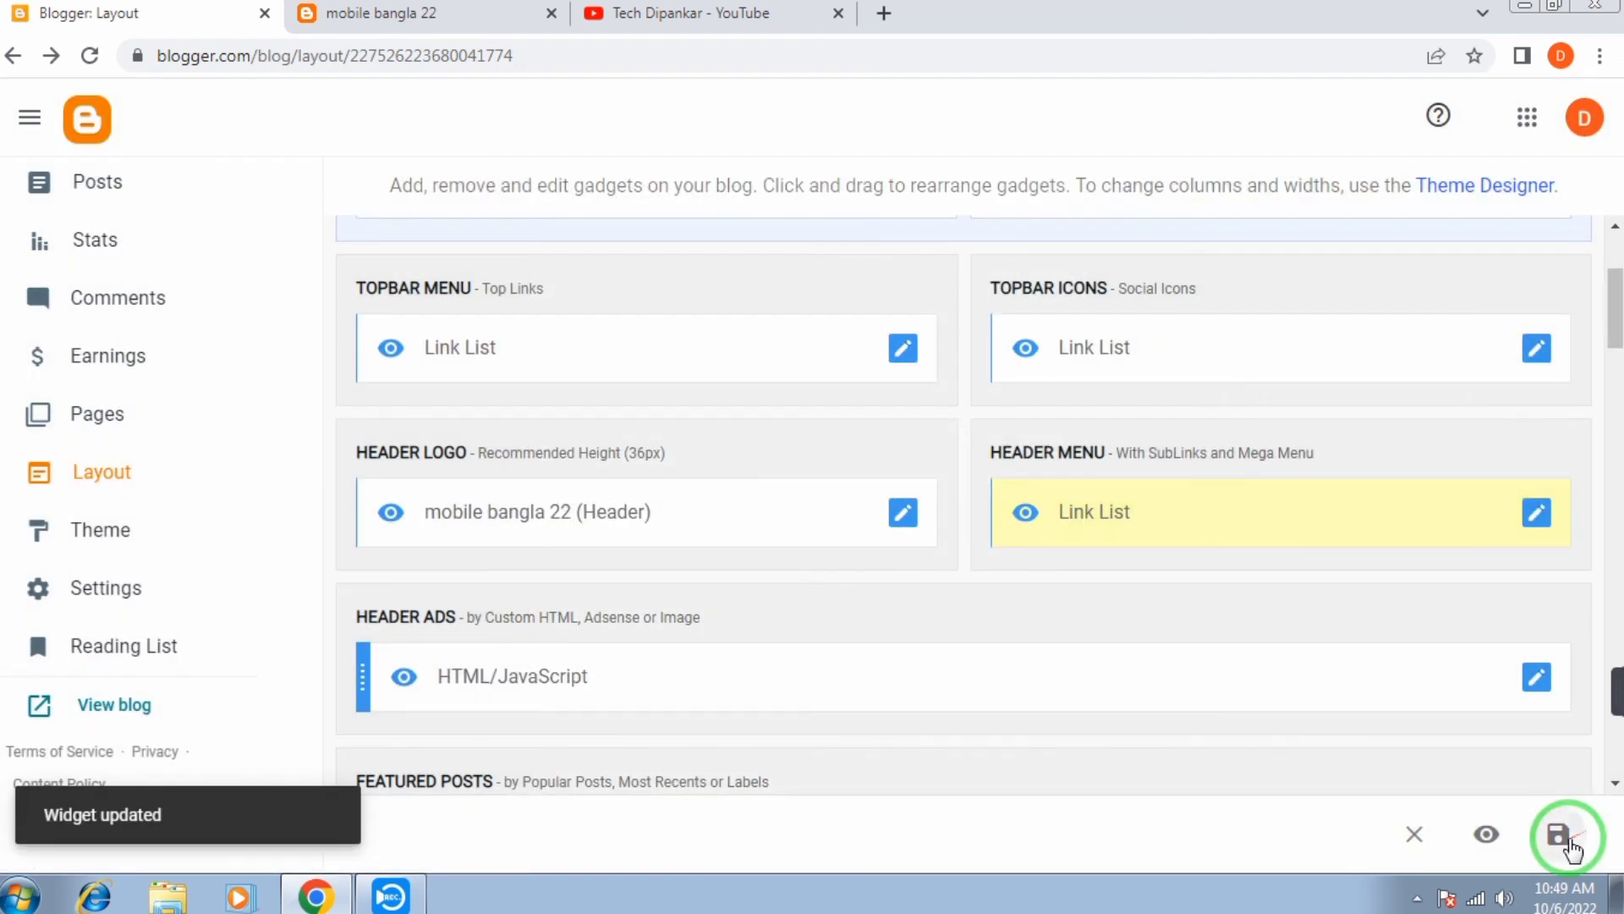
left_click(1555, 836)
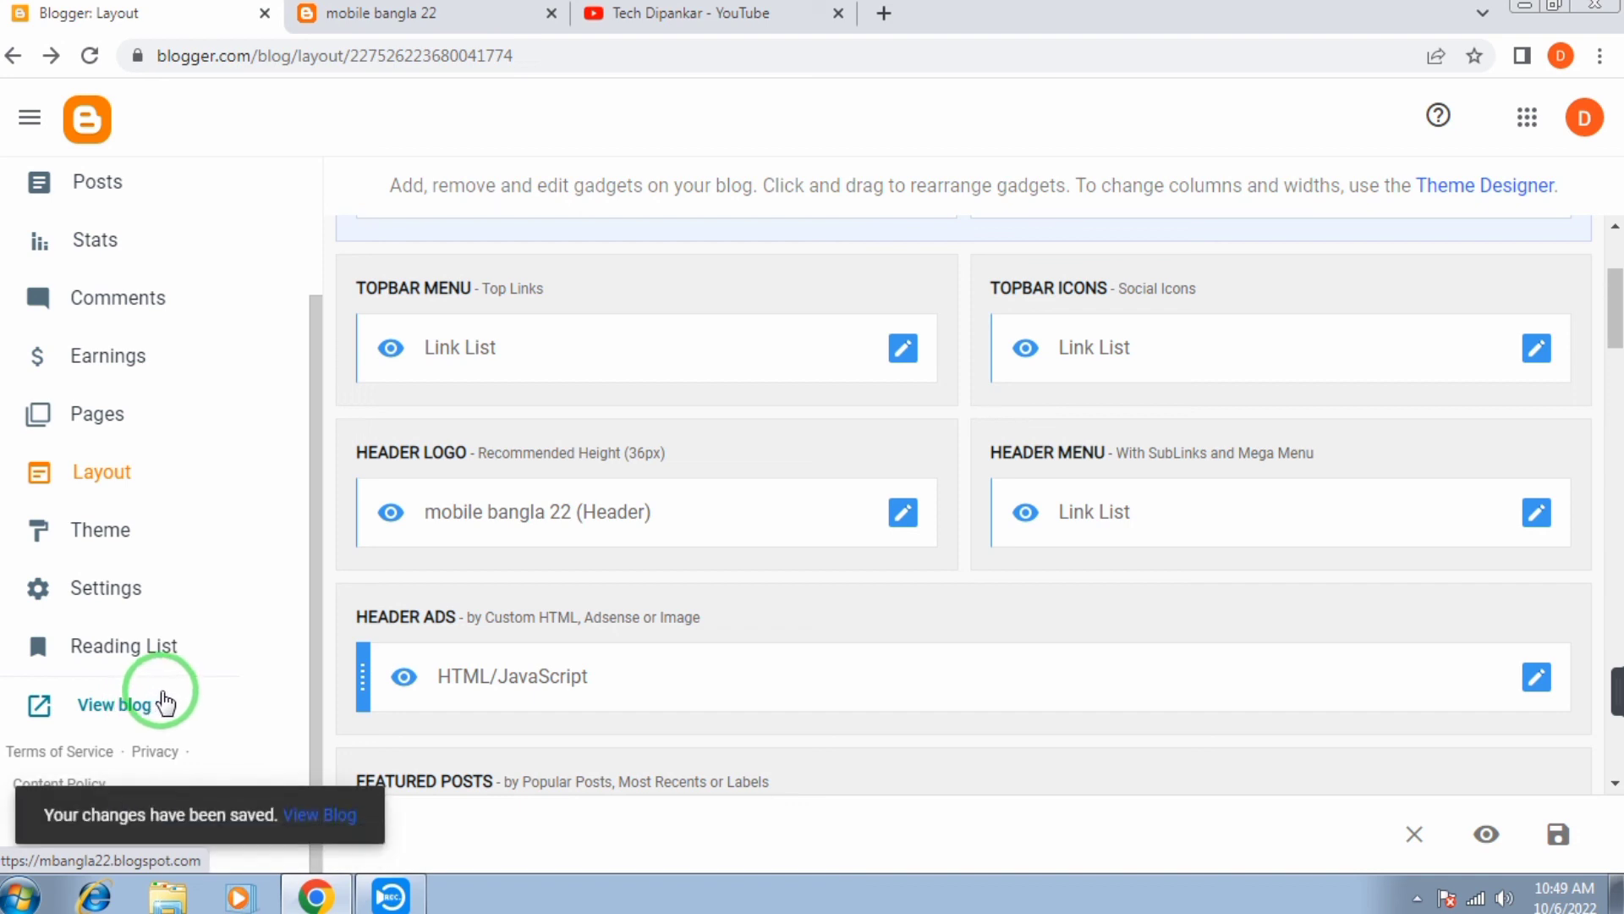
- View the live blog and open the Mobile Comparison, Facebook and WhatsApp header menu links to check their label pages
left_click(138, 705)
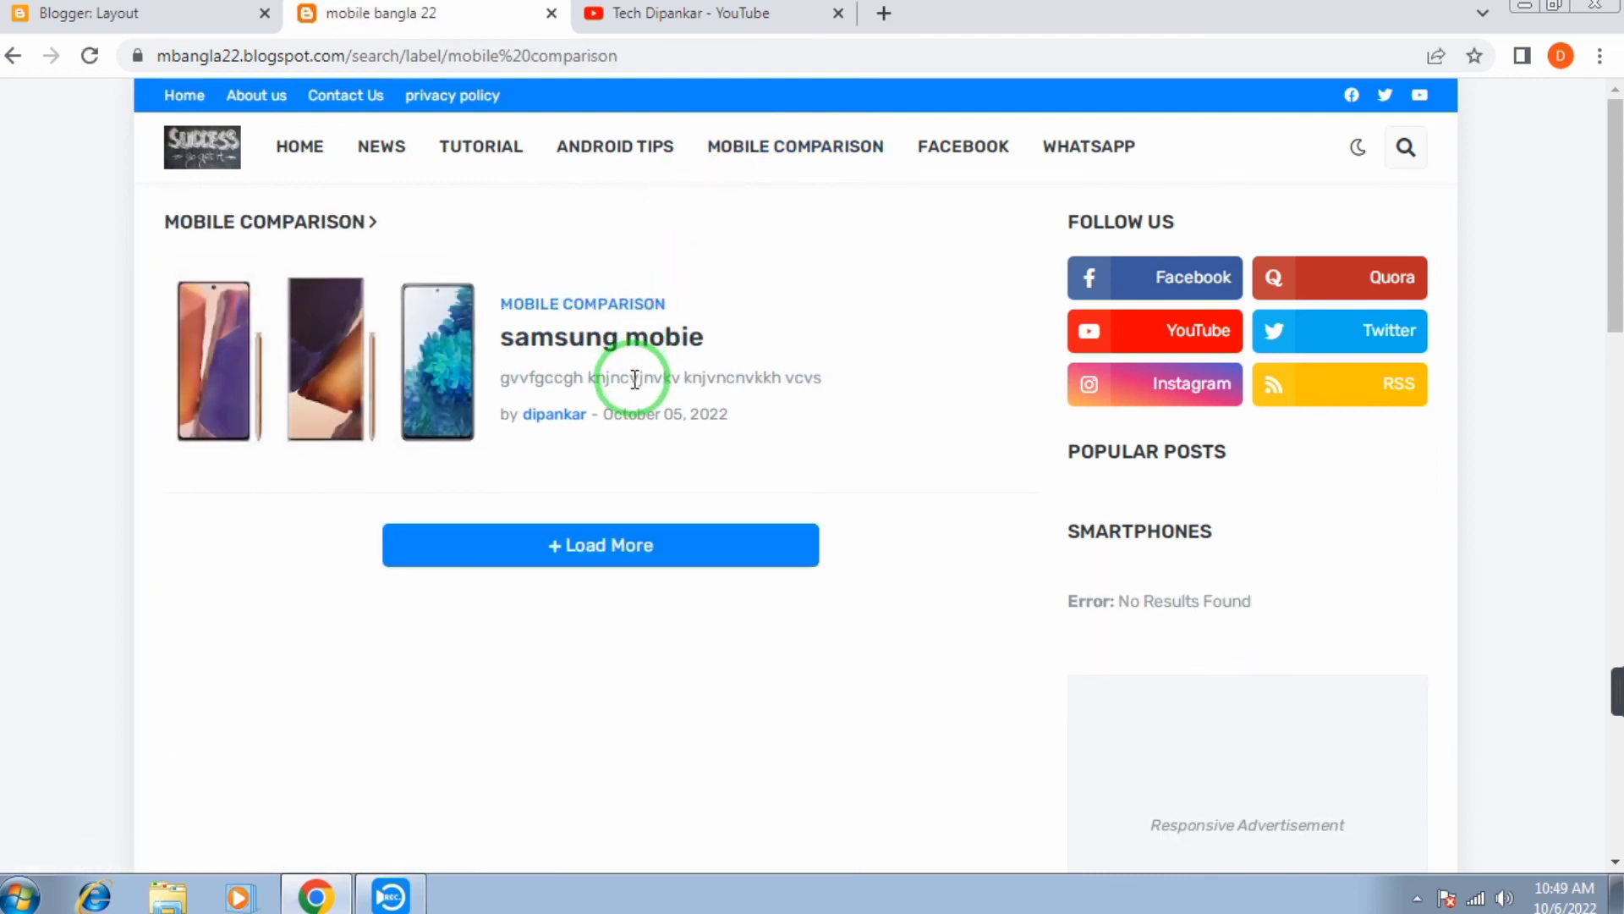
left_click(944, 160)
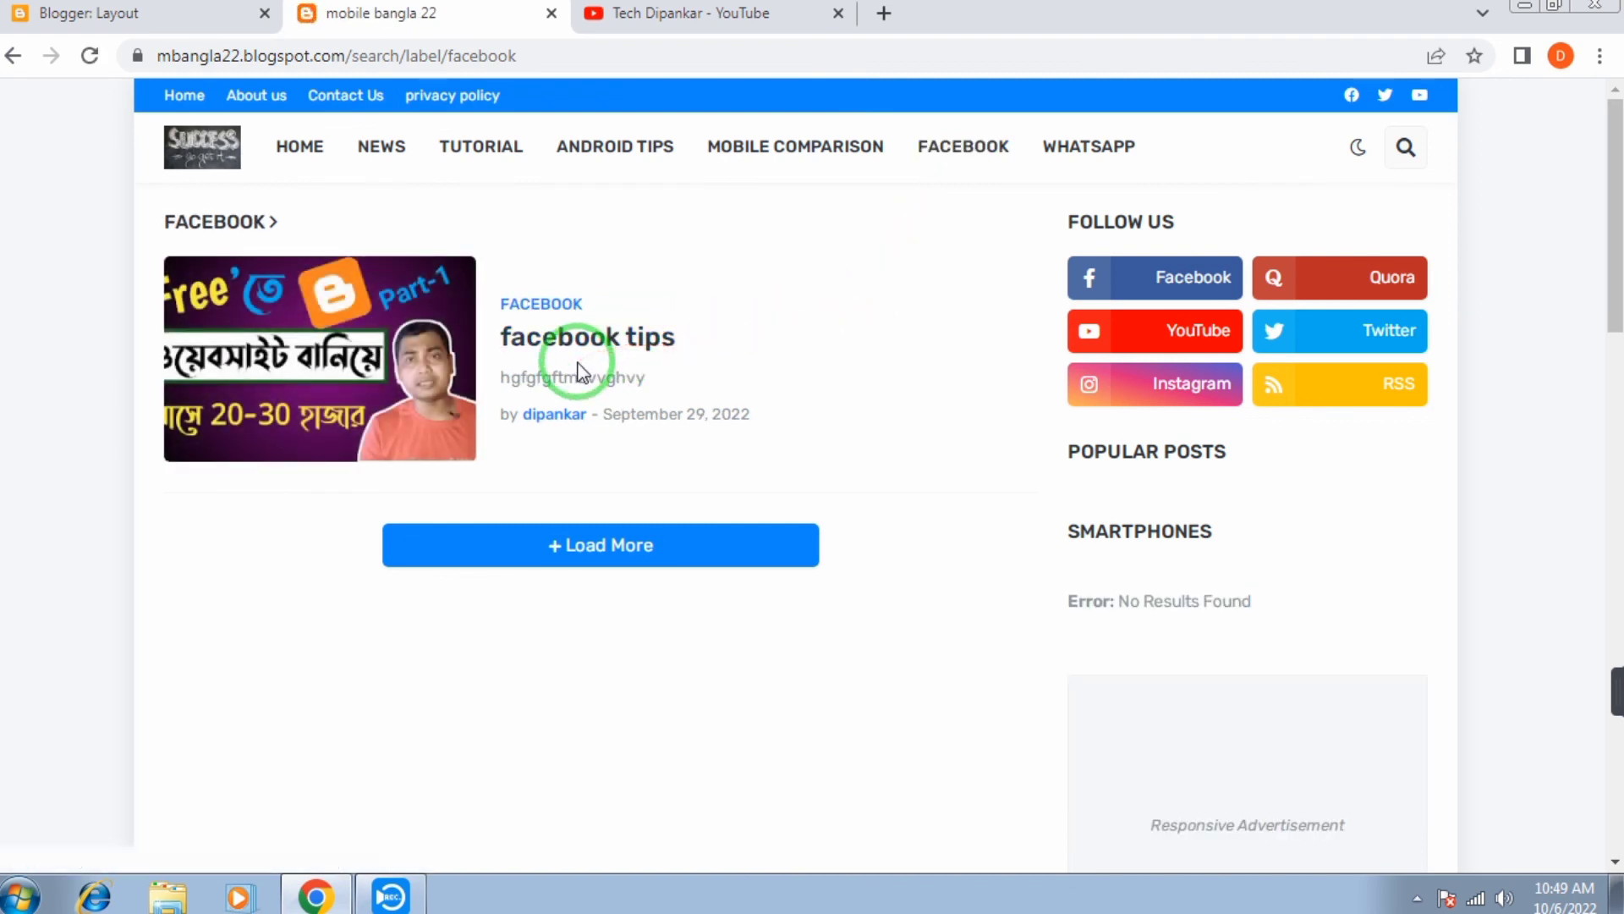
left_click(1058, 150)
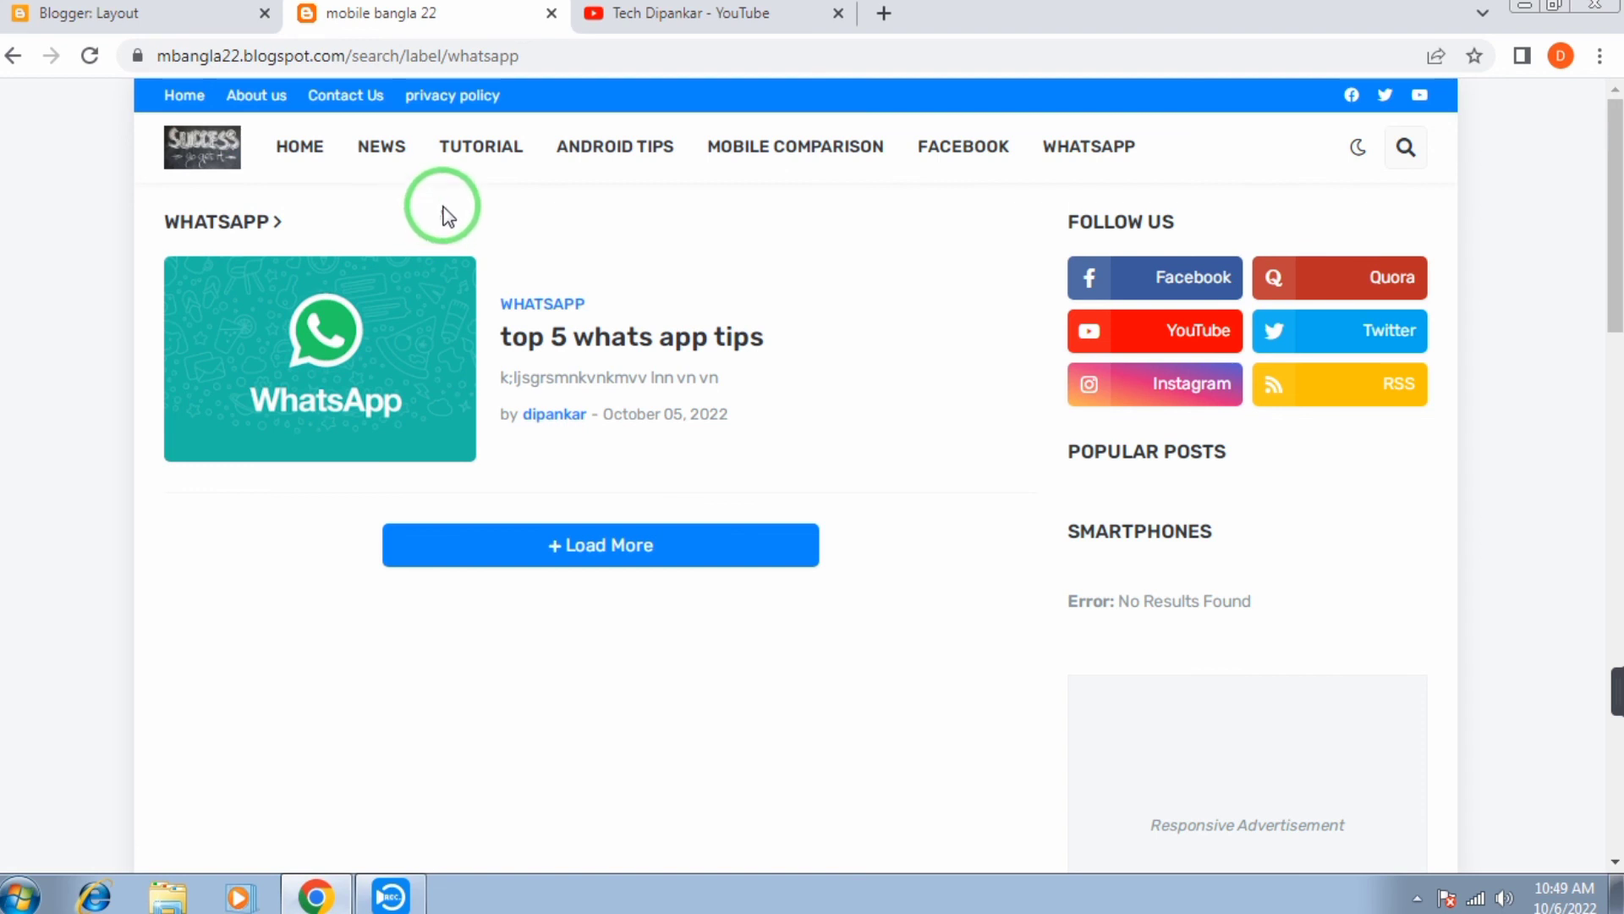
- Go back to the blog's home page through the header menu and review the page from the header to the Read More section
left_click(320, 150)
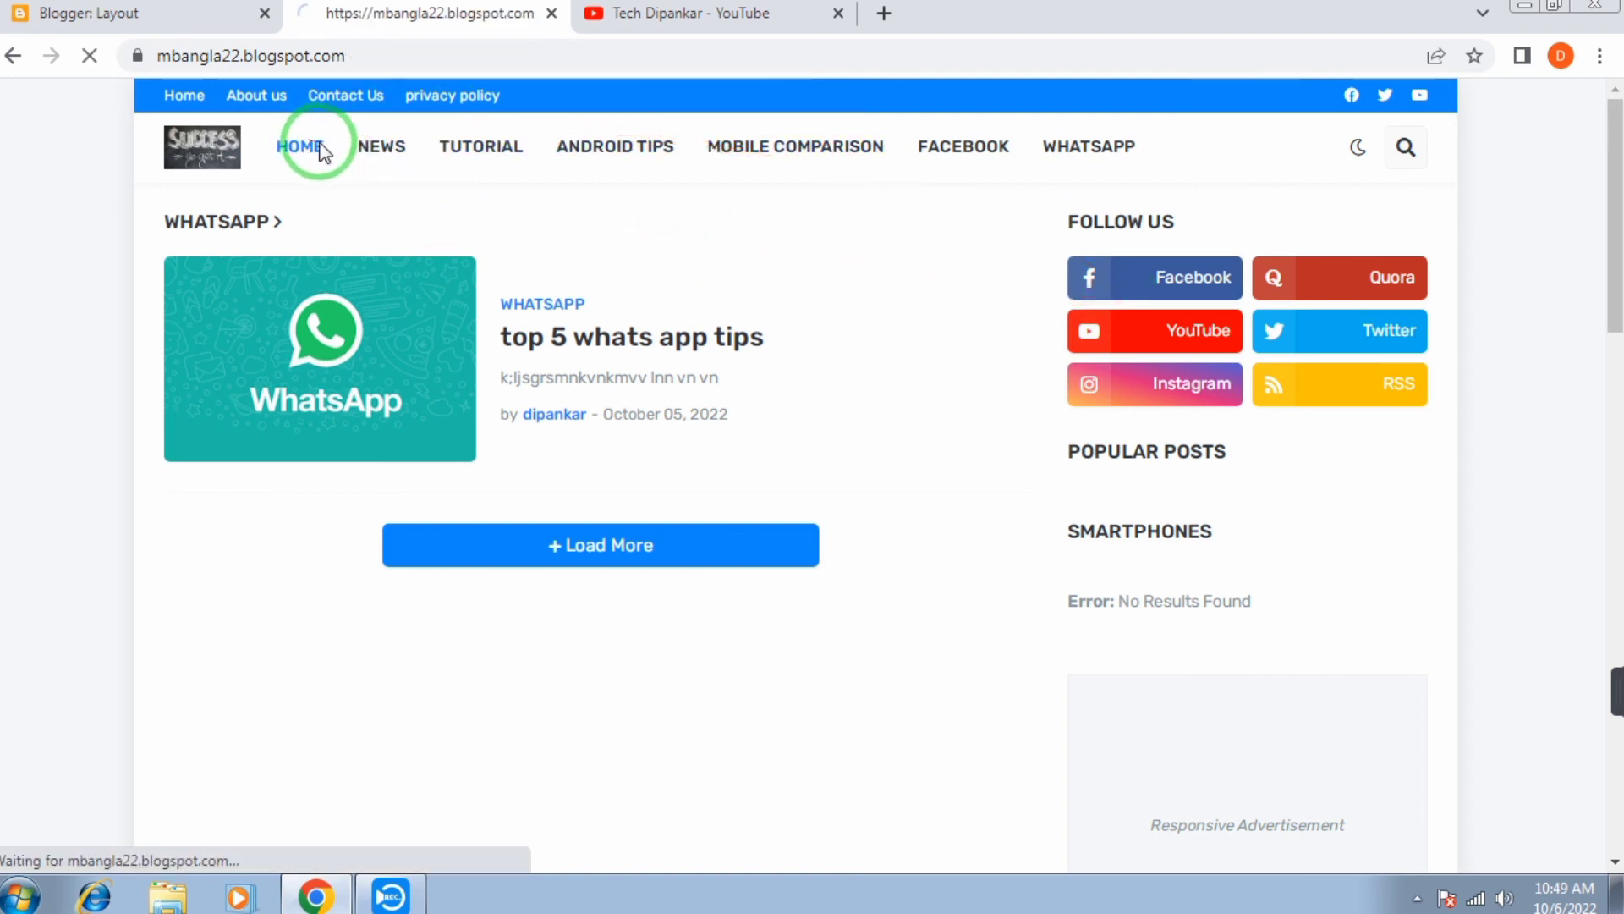
scroll(332, 611, "down", 3)
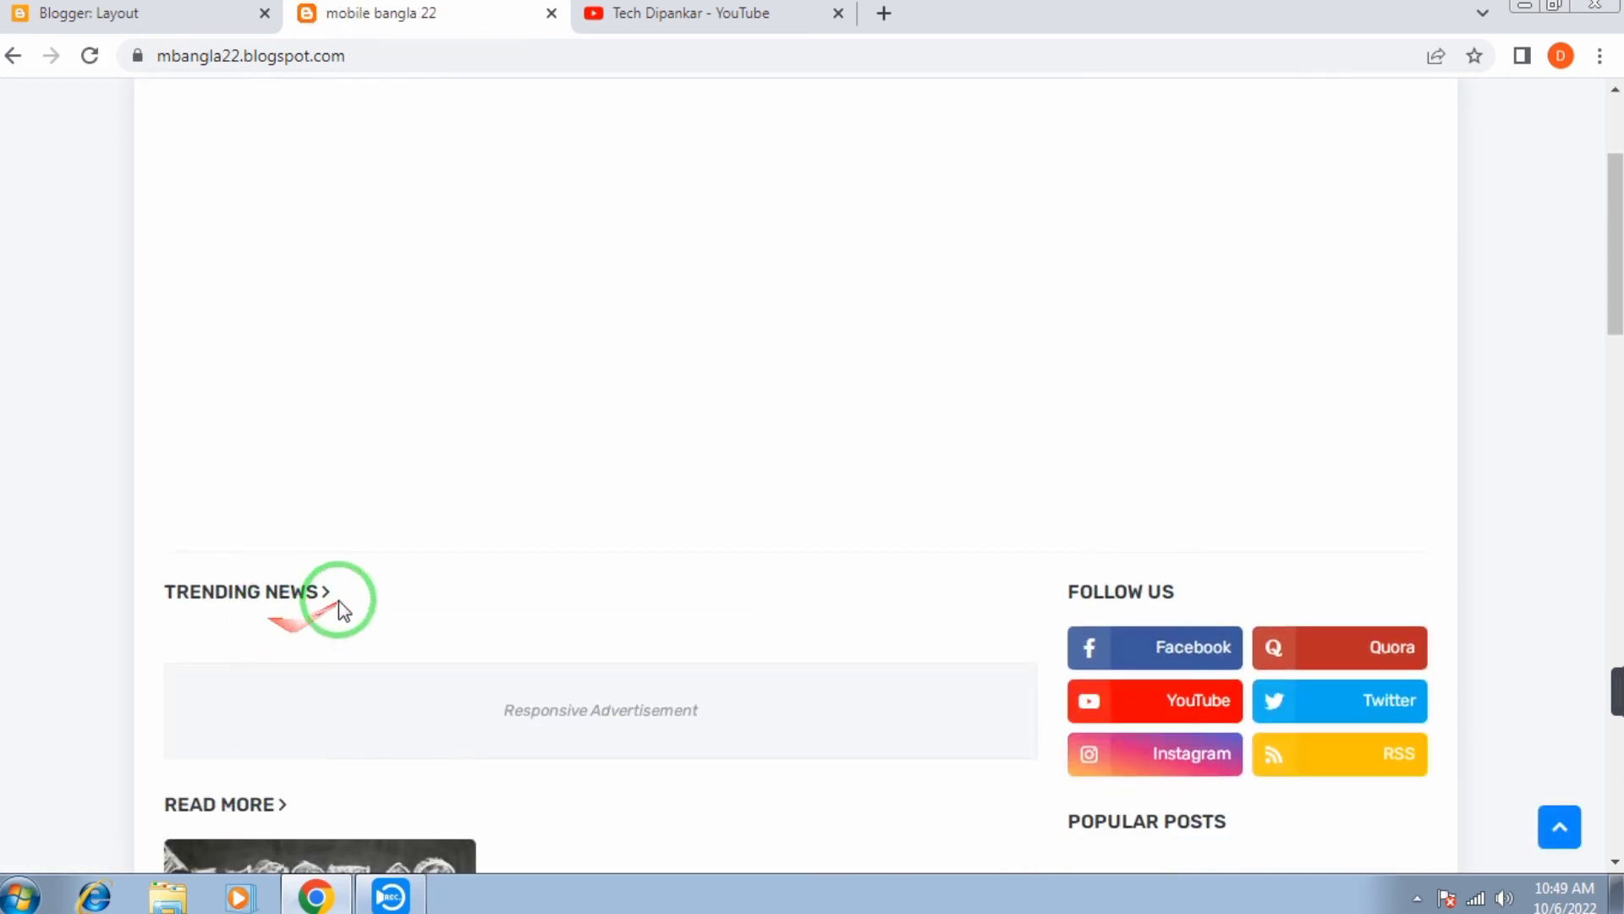
scroll(325, 313, "up", 3)
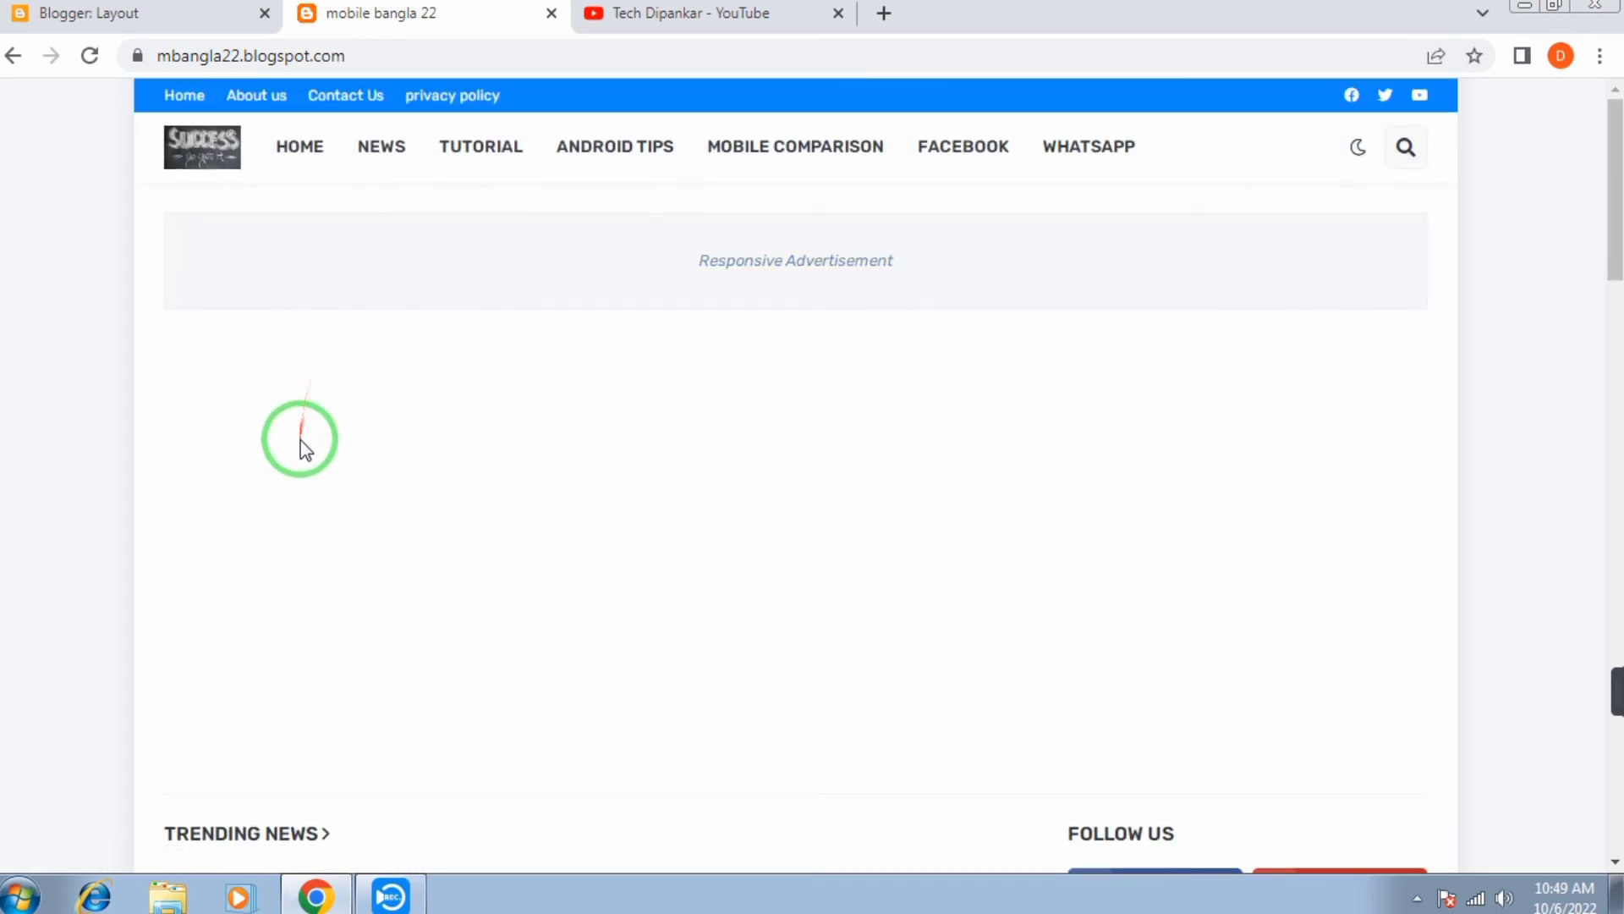
scroll(334, 471, "down", 3)
scroll(432, 418, "up", 3)
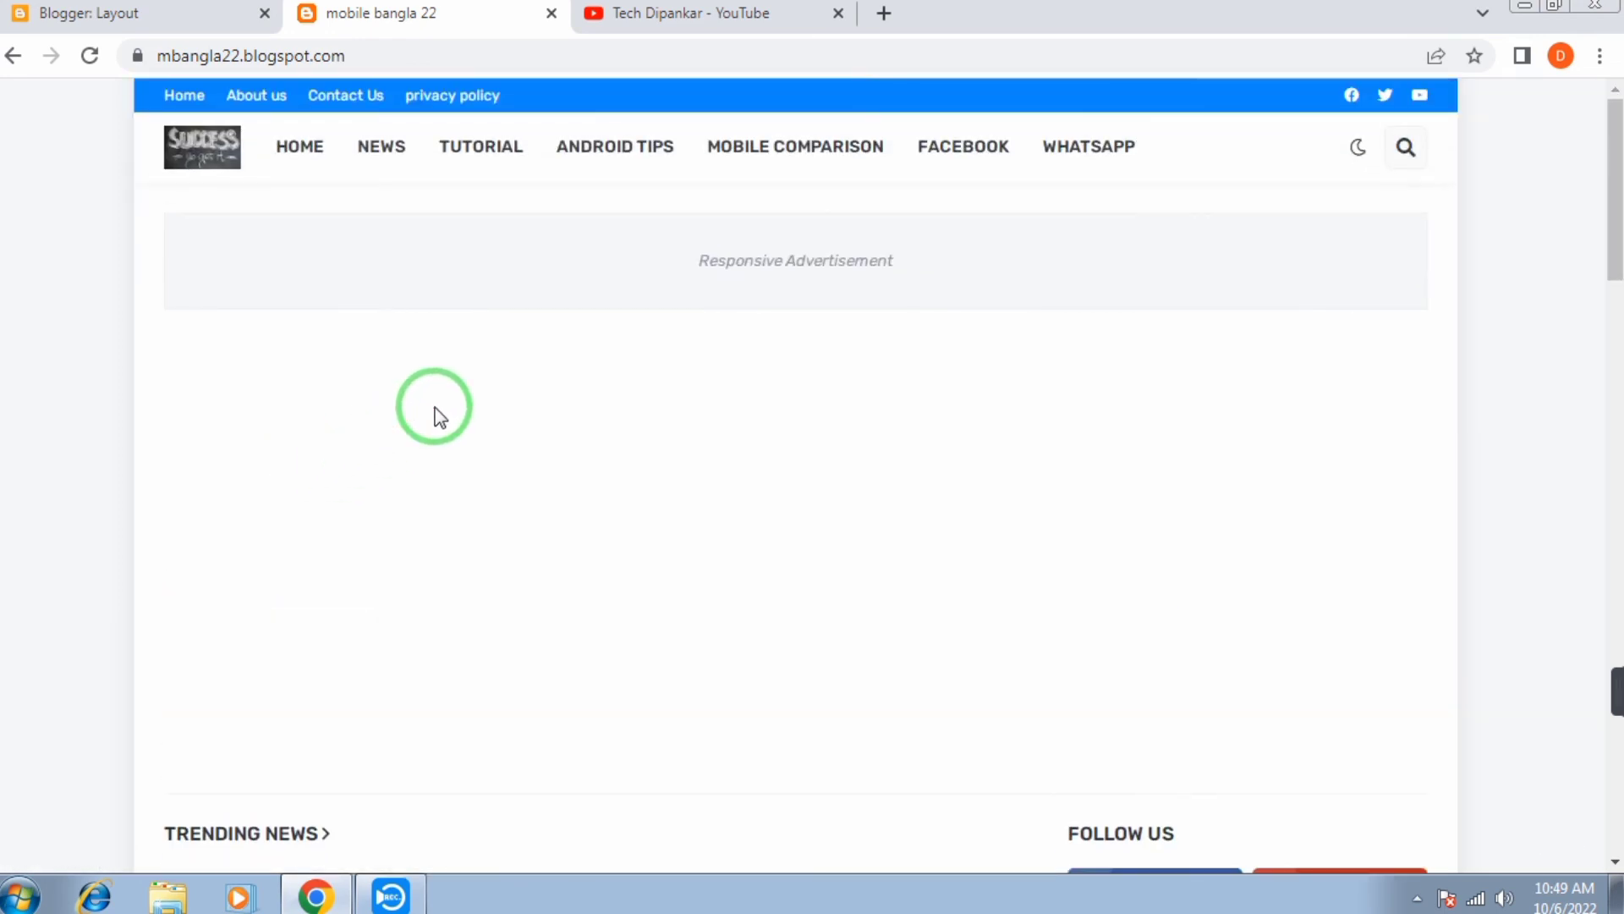
scroll(439, 416, "down", 3)
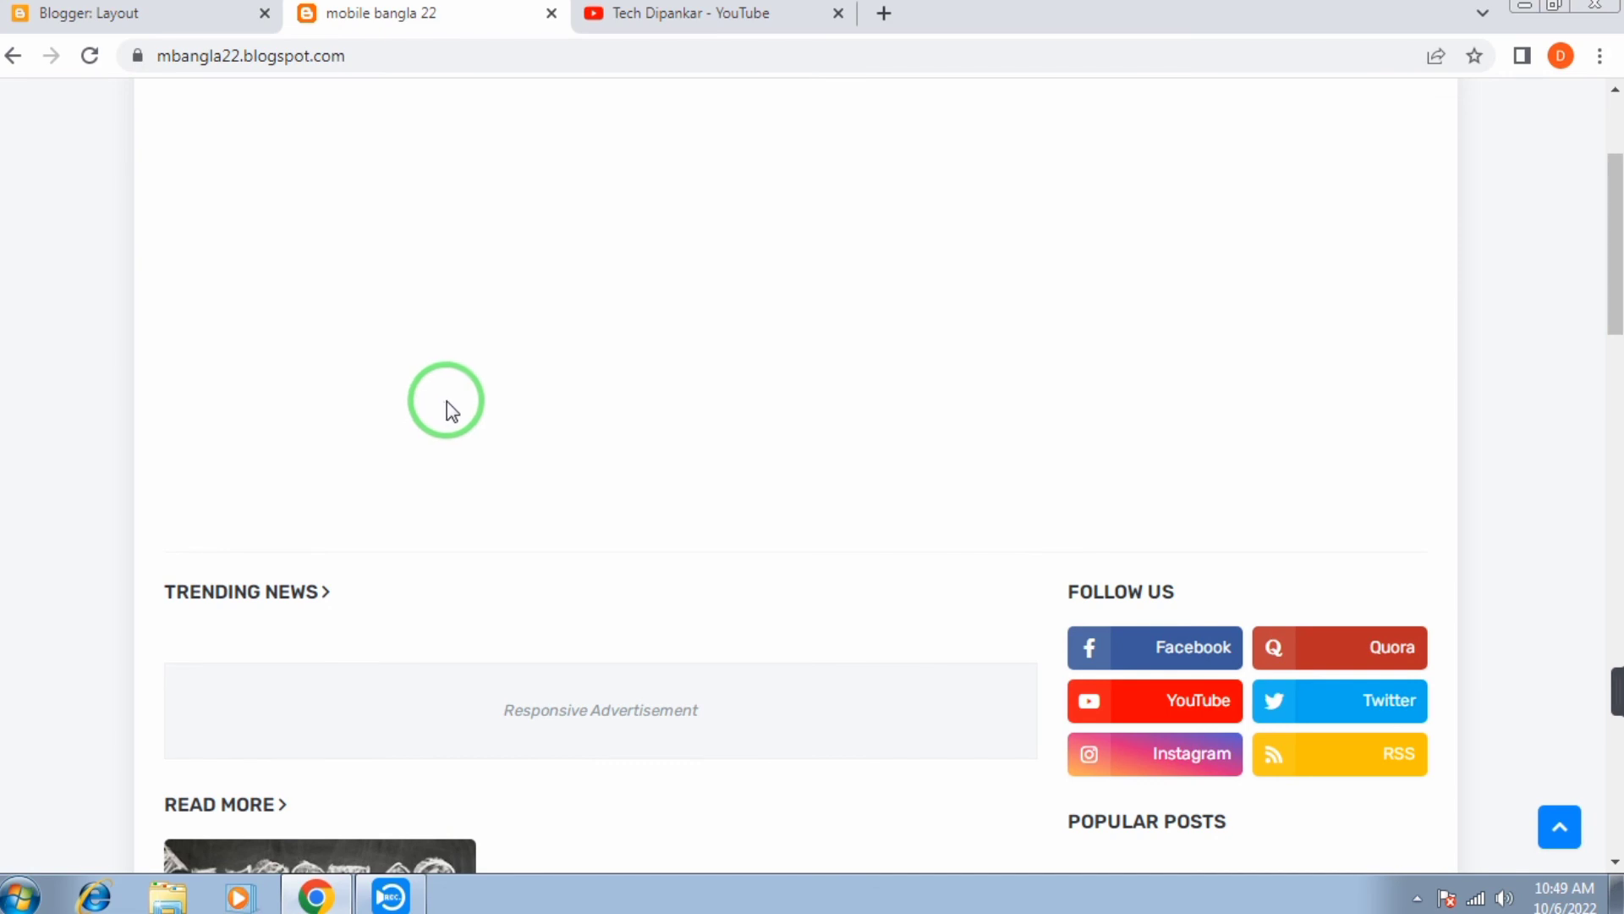